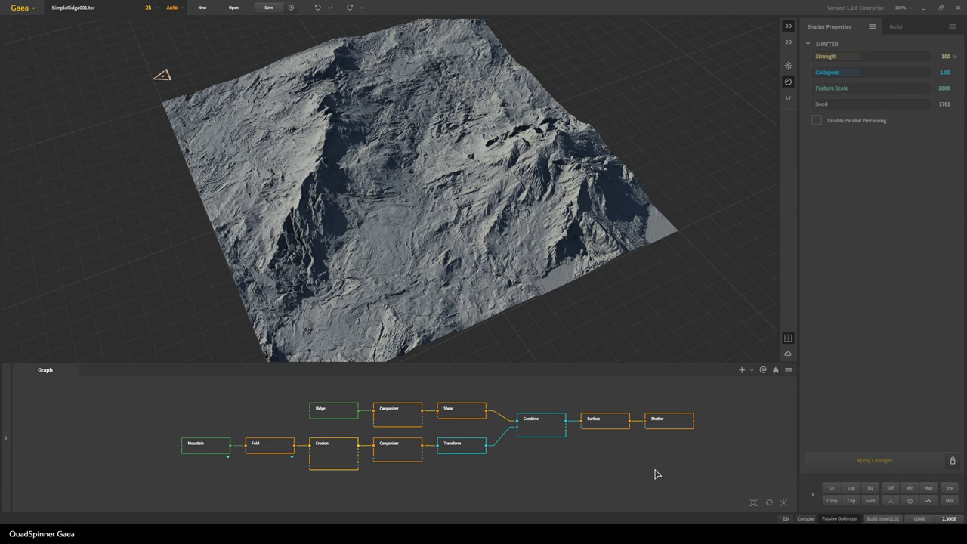
- Examine the finished SimpleRidge001 terrain from several angles, including the outputs of its lower Canyonizer, Shear and Shatter nodes
scroll(420, 296, "up", 3)
left_click_drag(421, 295, 766, 275)
left_click_drag(226, 271, 484, 273)
left_click_drag(494, 225, 264, 215)
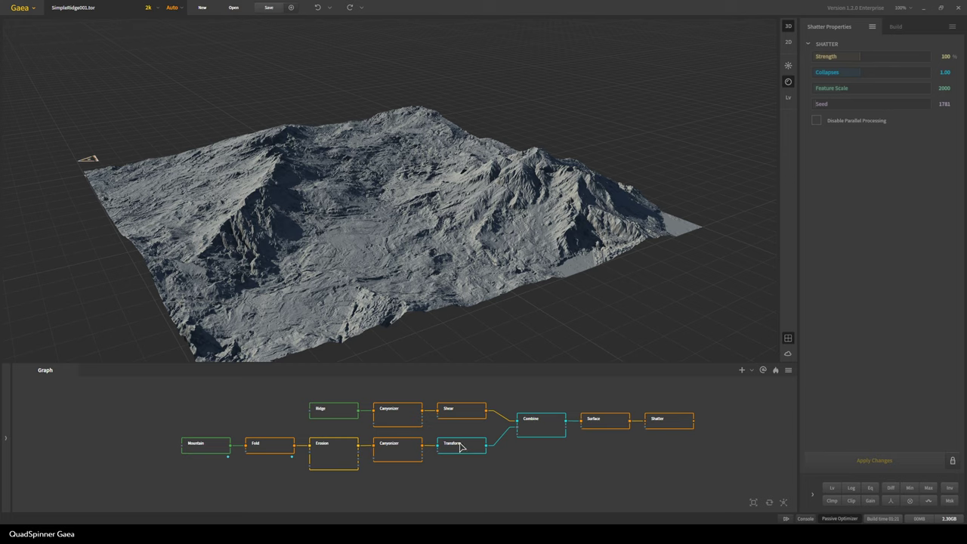
left_click(396, 453)
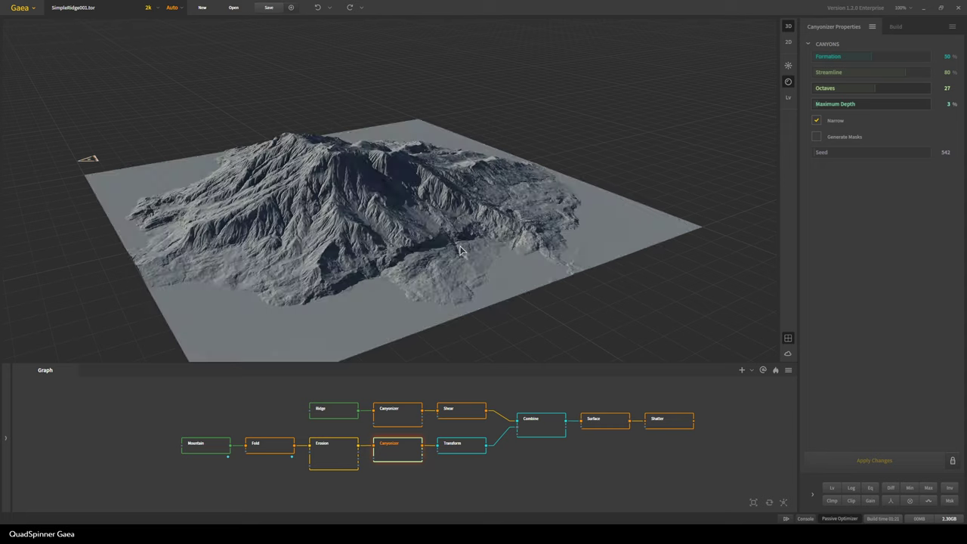
left_click(457, 414)
left_click_drag(337, 289, 316, 278)
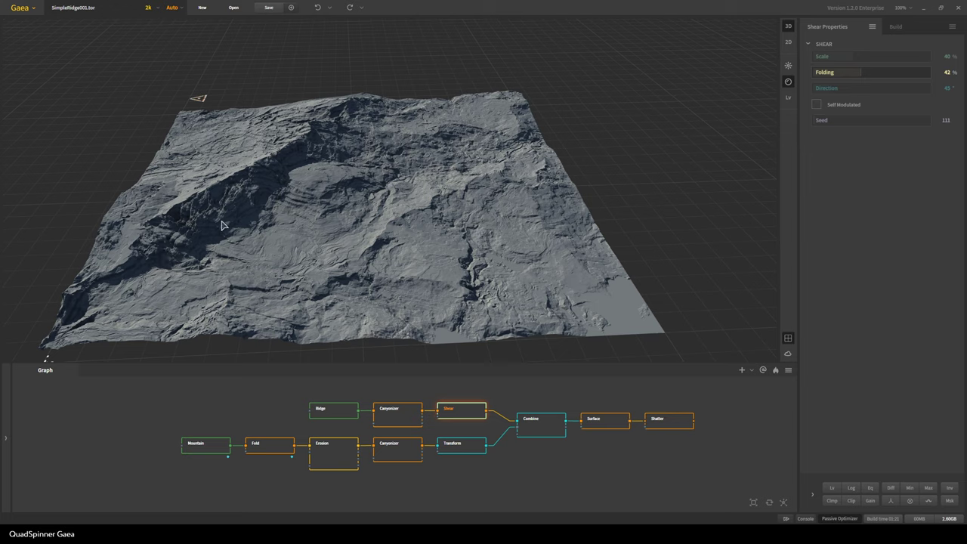
left_click(675, 423)
scroll(378, 293, "up", 3)
left_click_drag(378, 293, 419, 297)
scroll(421, 301, "down", 5)
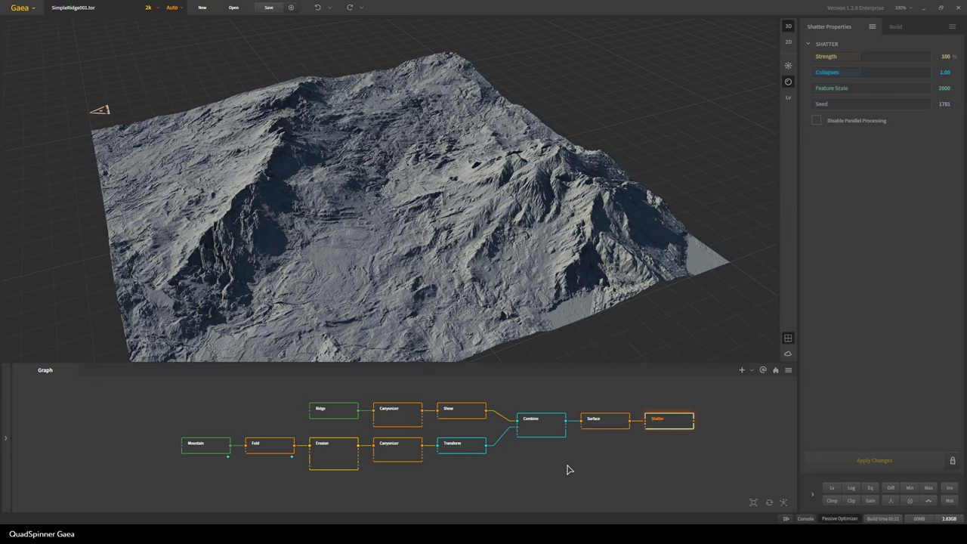
- Start a new terrain file with the default Mountain and Erosion nodes
left_click(202, 8)
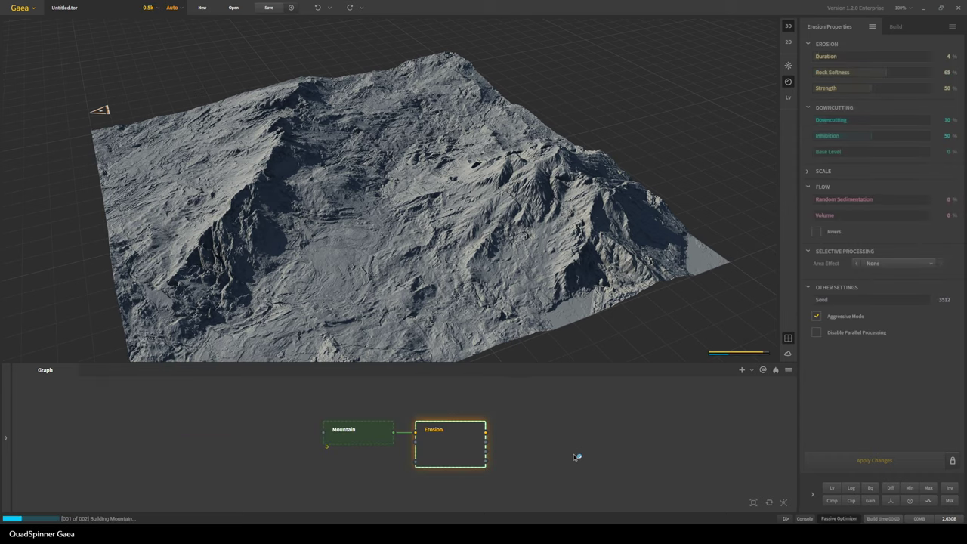
scroll(384, 309, "down", 2)
left_click_drag(383, 309, 476, 281)
middle_click_drag(370, 393, 276, 375)
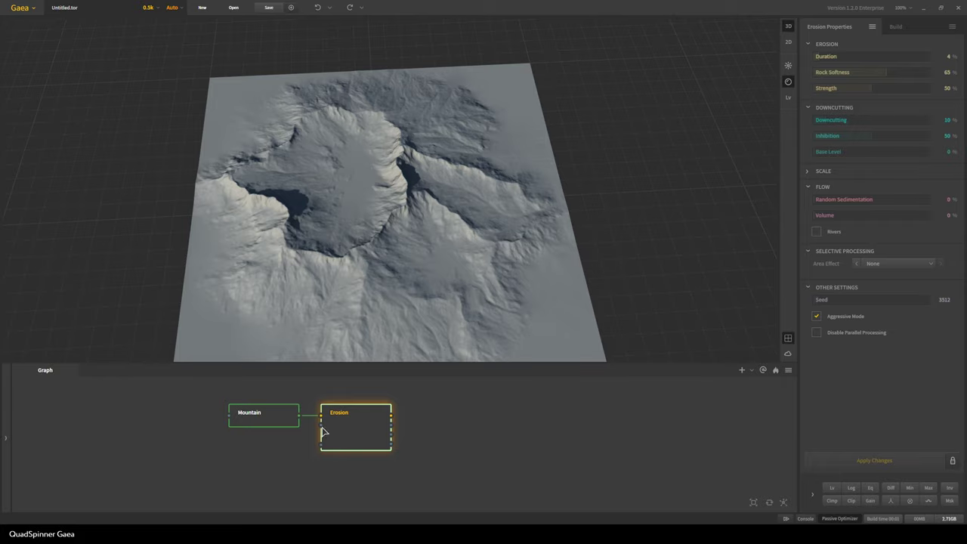
- Try several seeds on the Mountain node and settle on seed 72692
left_click(276, 417)
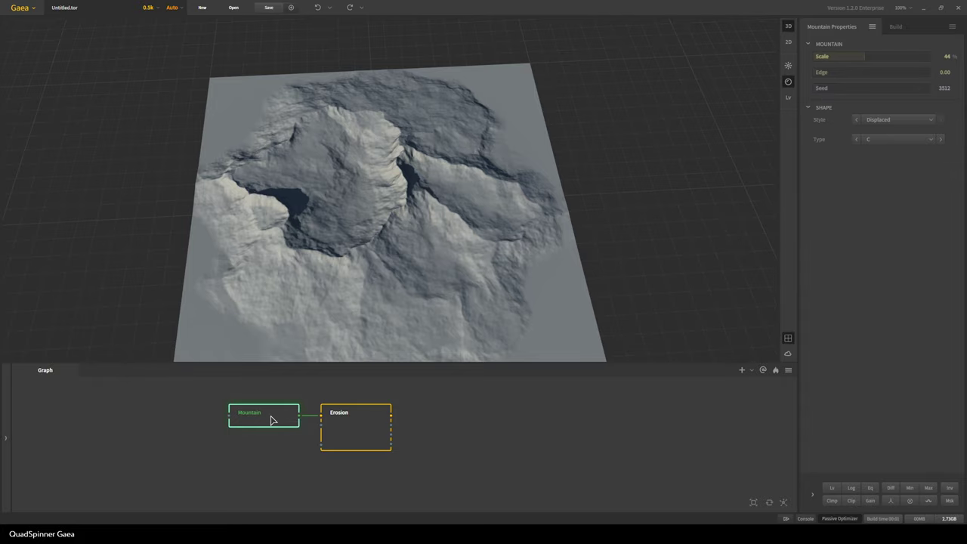
left_click(823, 88)
left_click(834, 88)
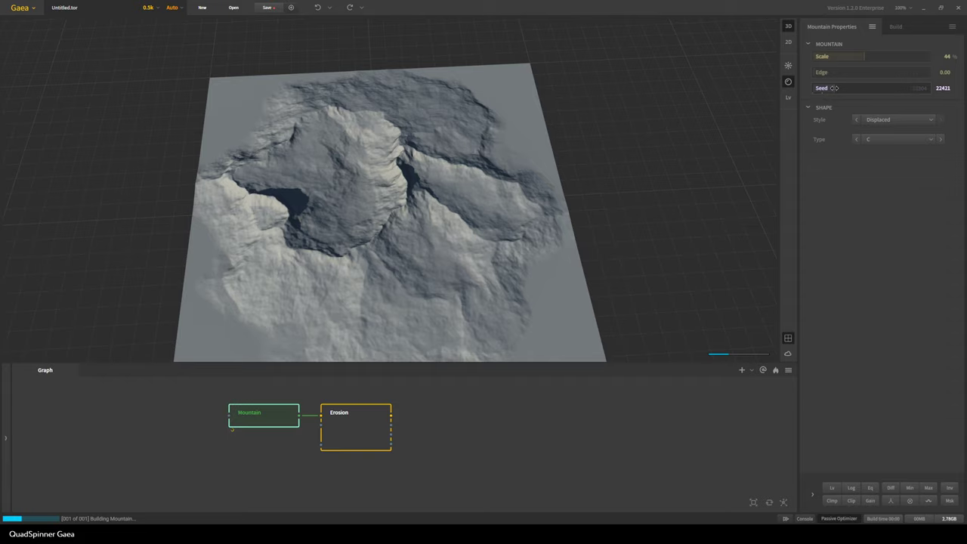
left_click(848, 92)
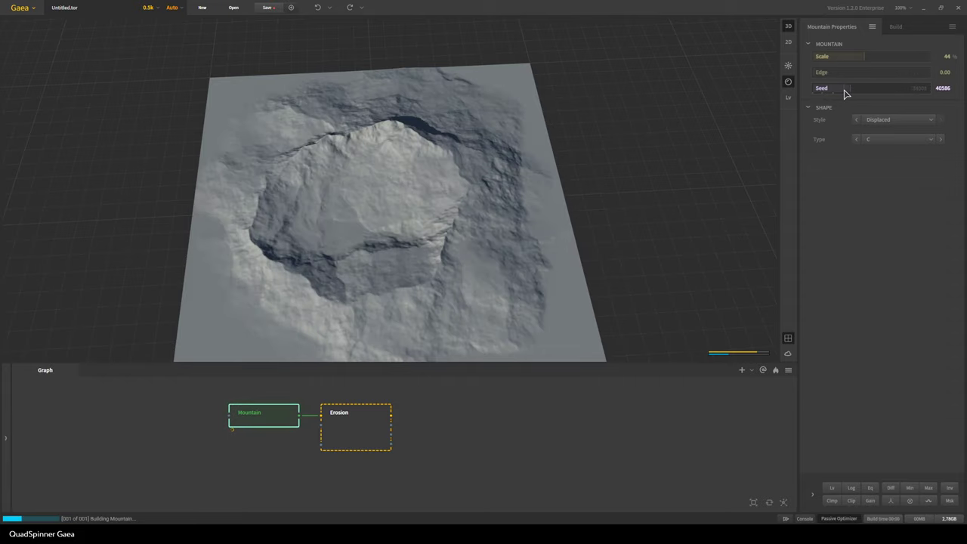
left_click(846, 92)
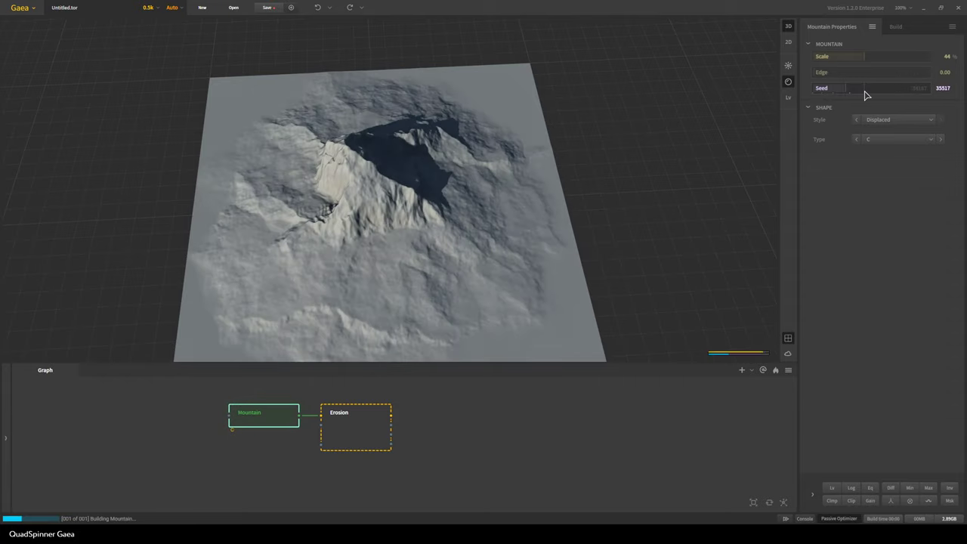
left_click(865, 91)
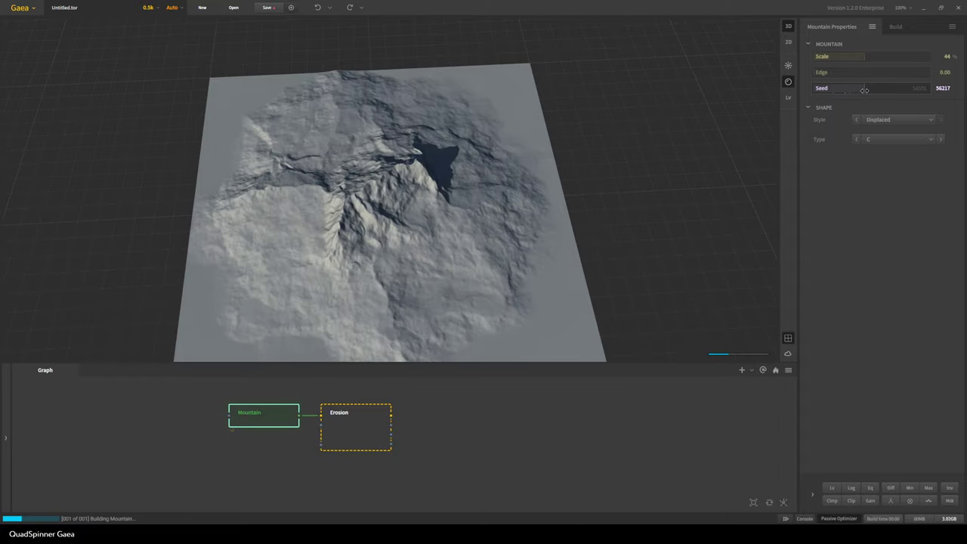
left_click(878, 90)
mouse_move(348, 240)
left_mouse_down()
mouse_move(542, 264)
mouse_move(499, 256)
mouse_move(358, 269)
mouse_move(382, 220)
left_mouse_up()
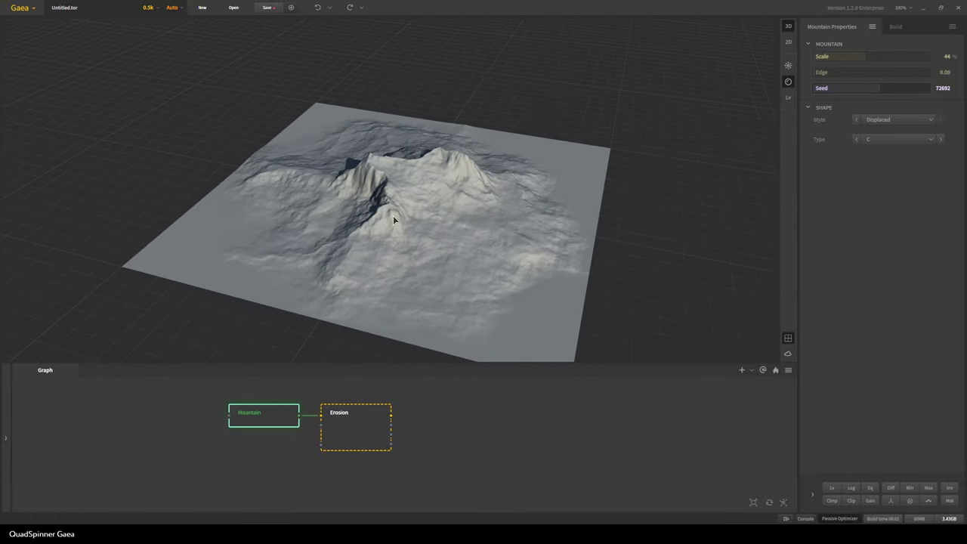
mouse_move(363, 267)
left_mouse_down()
mouse_move(345, 274)
mouse_move(556, 227)
mouse_move(459, 252)
left_mouse_up()
scroll(463, 267, "up", 3)
scroll(460, 252, "down", 3)
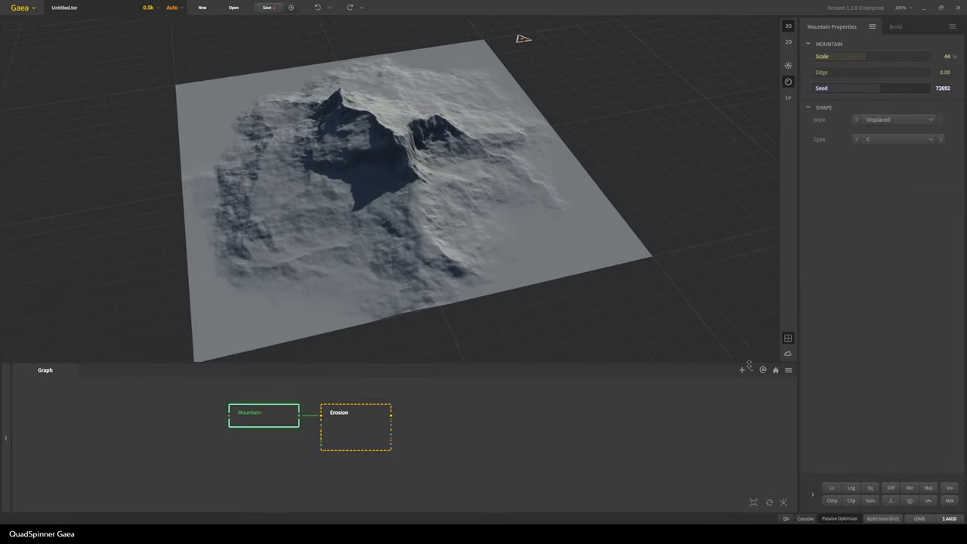
- Post-process the Mountain node with a height multiplier of 1.79 and a Shaper value of 11%
left_click(910, 502)
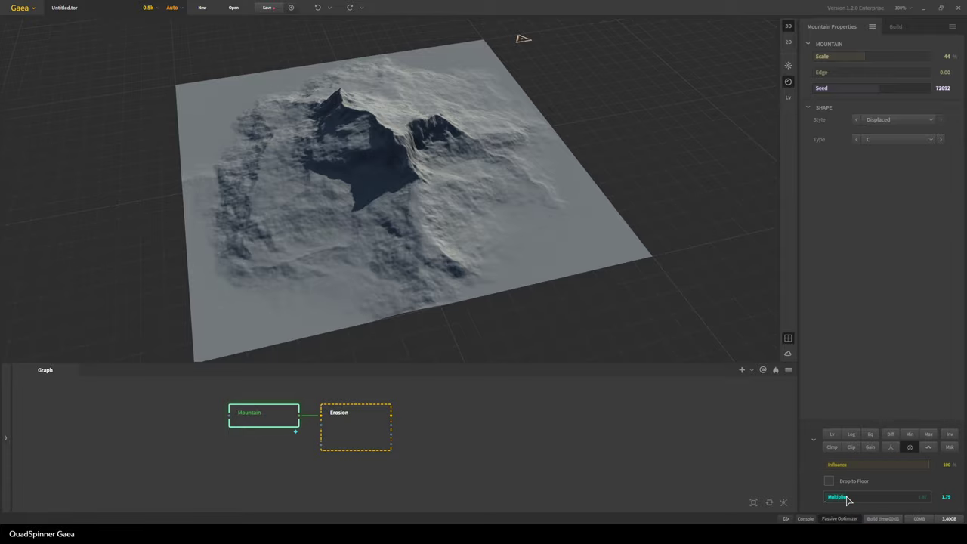
left_click(929, 447)
left_click(929, 401)
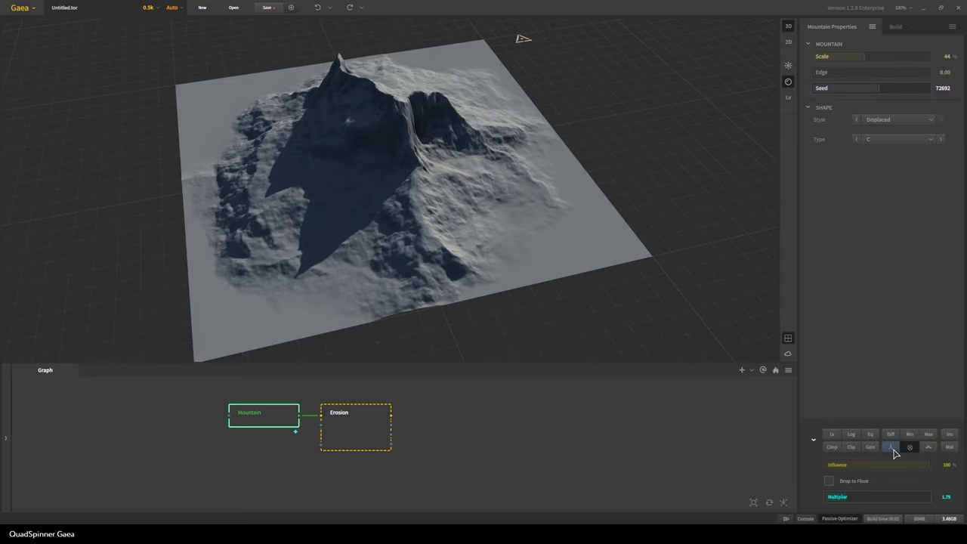
left_click(894, 449)
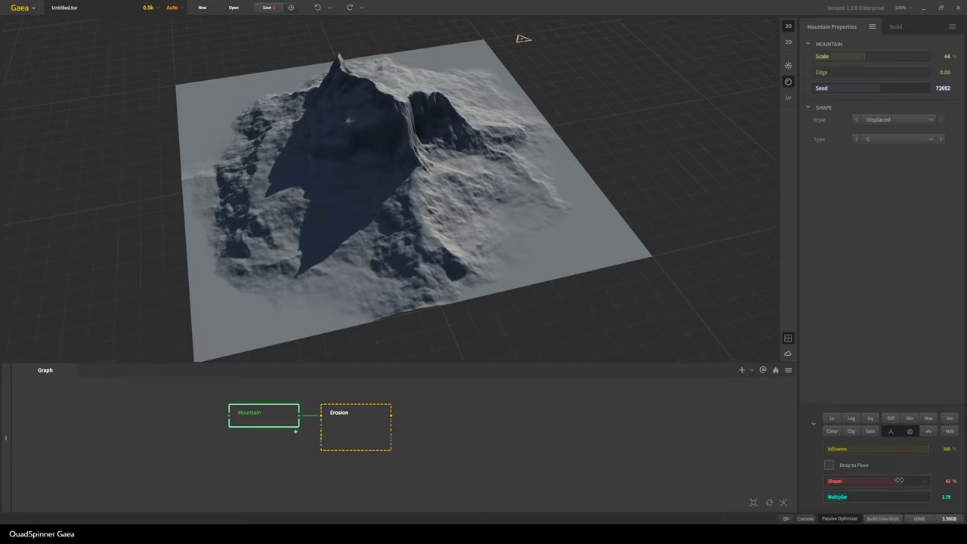
left_click_drag(899, 480, 882, 480)
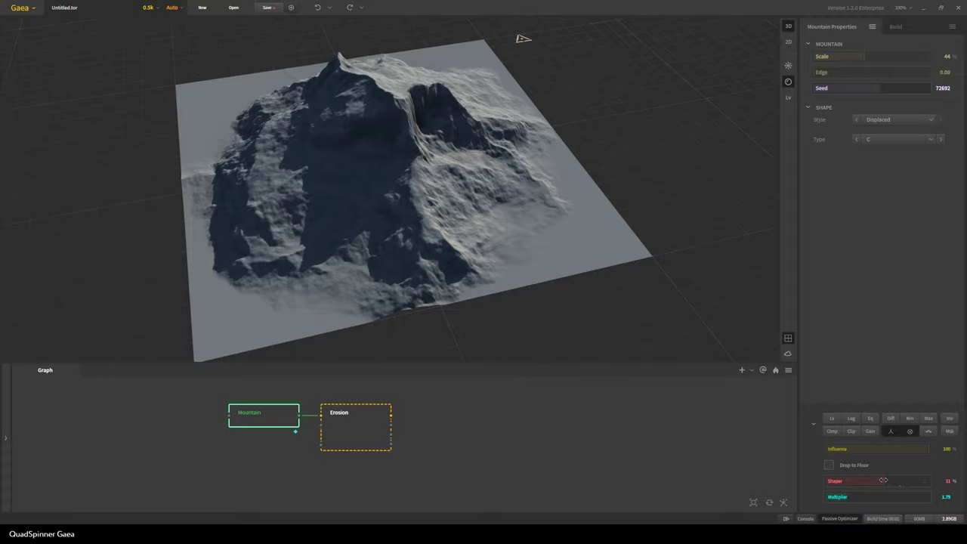
mouse_move(340, 158)
left_mouse_down()
mouse_move(335, 203)
mouse_move(523, 218)
mouse_move(392, 242)
mouse_move(169, 236)
mouse_move(28, 249)
mouse_move(259, 287)
mouse_move(208, 257)
left_mouse_up()
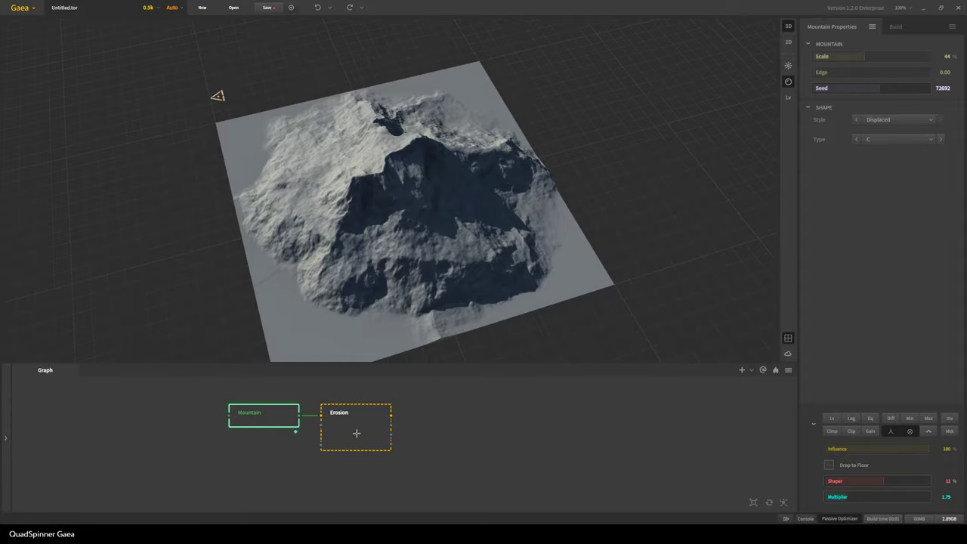
- Delete the Erosion node and inspect the remaining Mountain terrain from different sides
key("Delete")
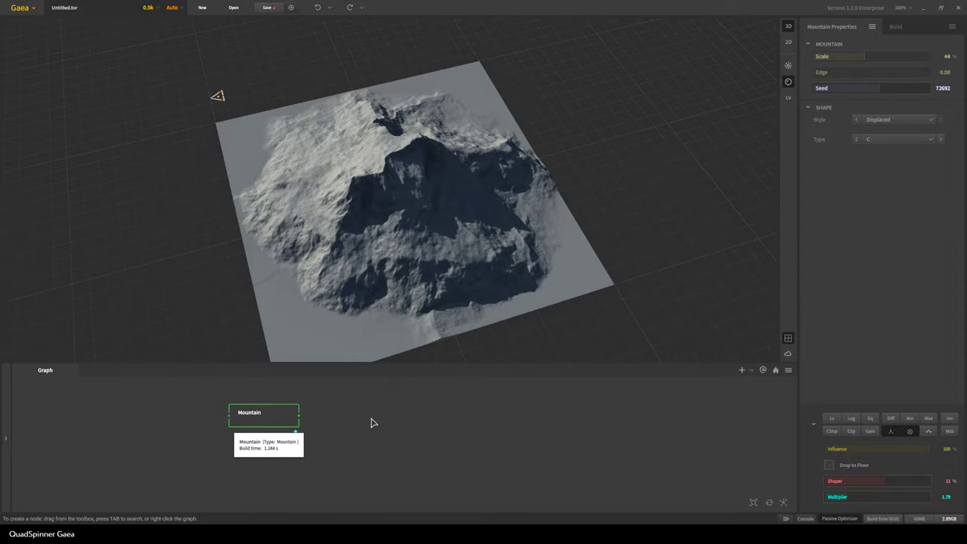
left_click_drag(383, 234, 104, 289)
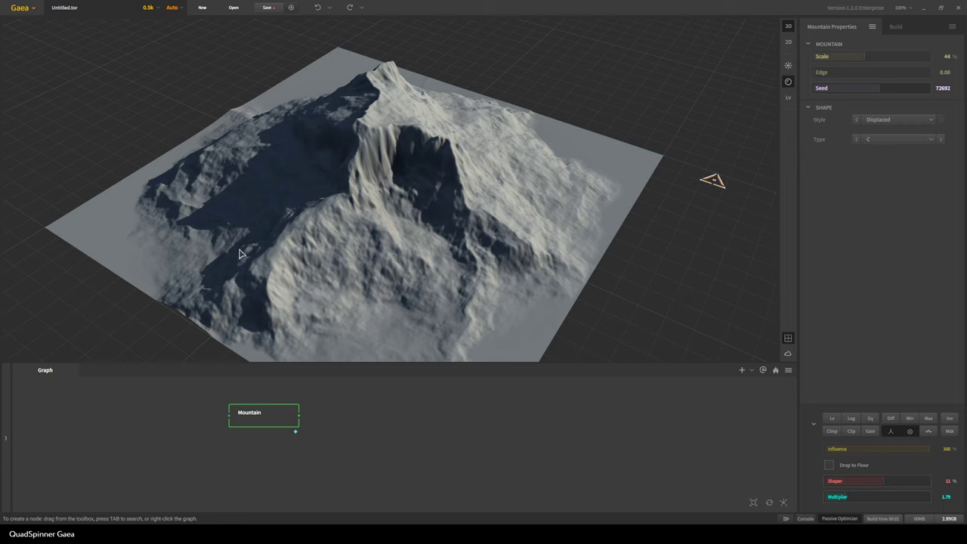
scroll(238, 237, "down", 3)
left_click_drag(238, 237, 400, 228)
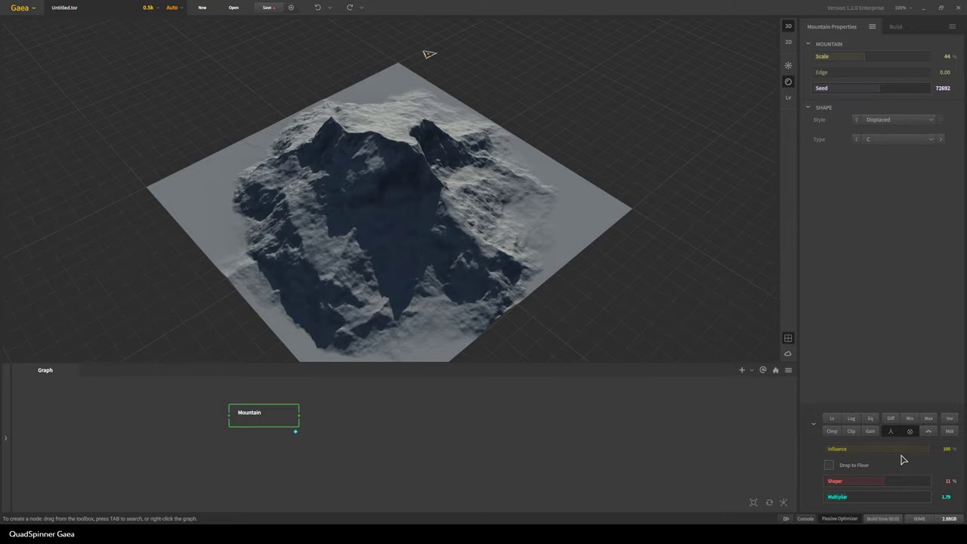
scroll(452, 287, "up", 3)
left_click_drag(451, 287, 311, 305)
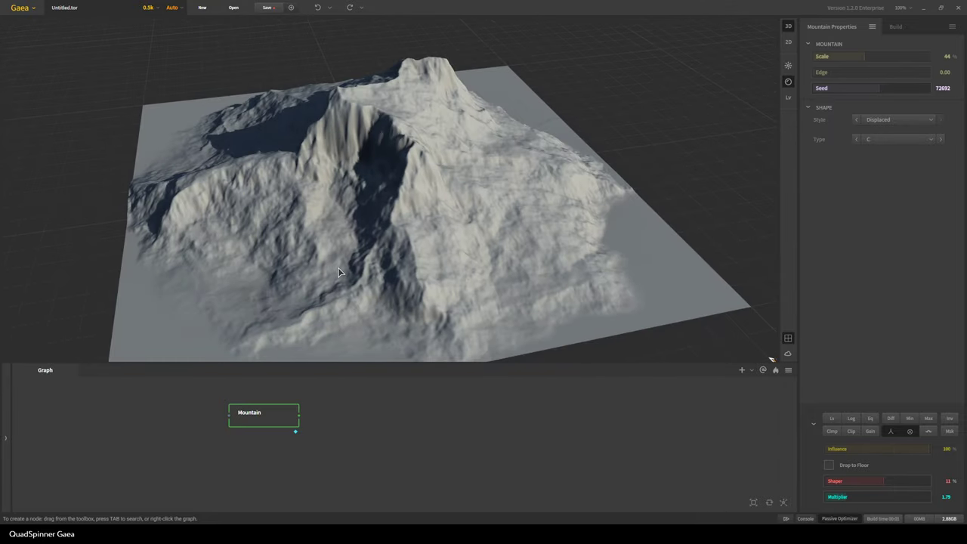
scroll(339, 272, "down", 3)
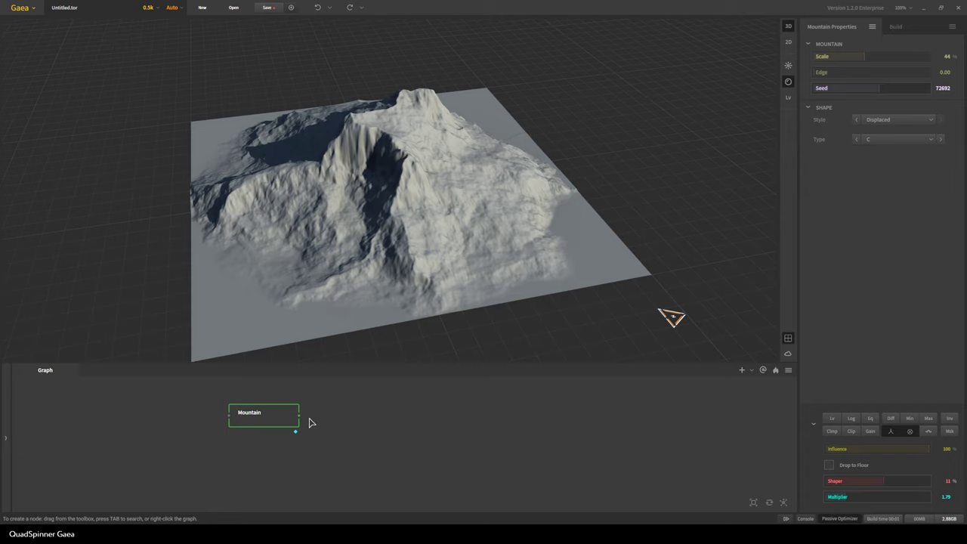
- Add a Fold node fed by the Mountain node's output
left_click_drag(302, 419, 401, 416)
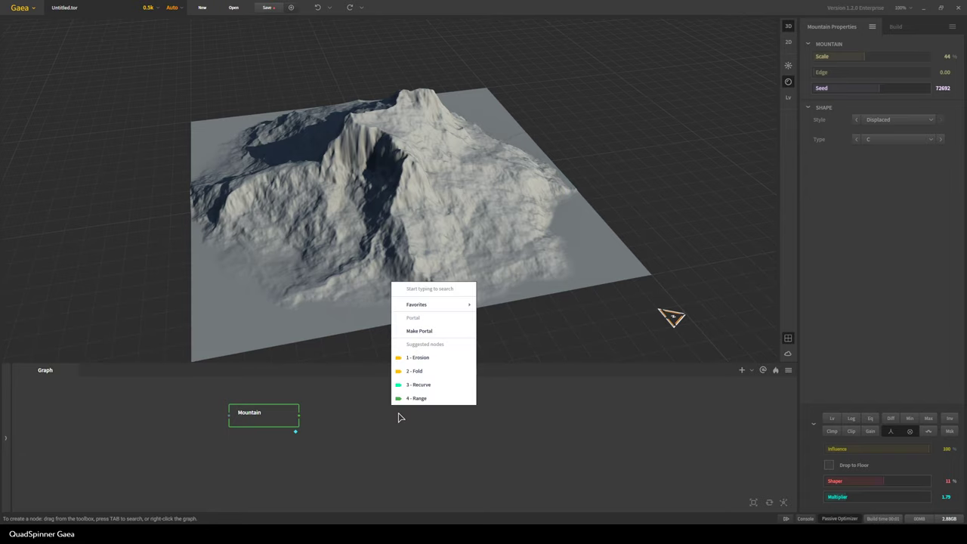
type("fold")
key("Return")
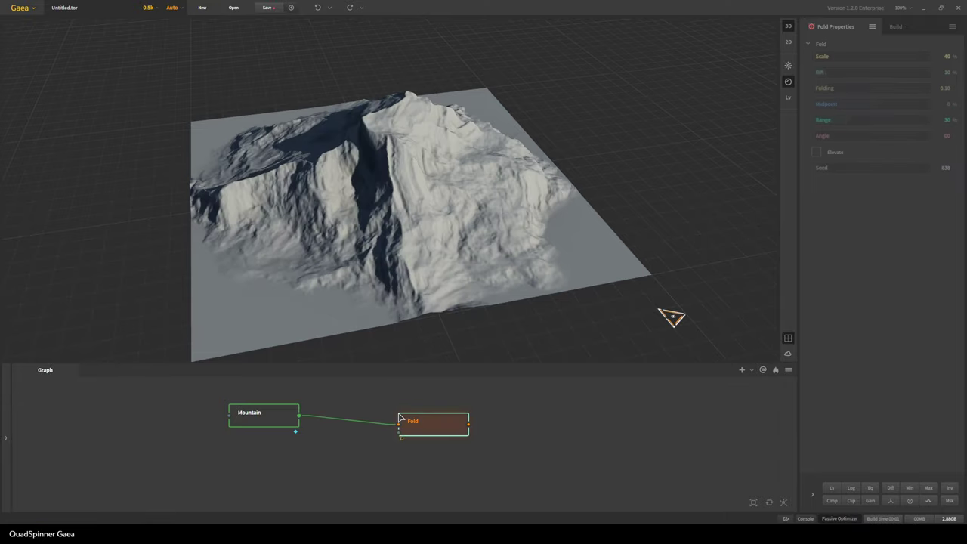
left_click_drag(673, 317, 393, 274)
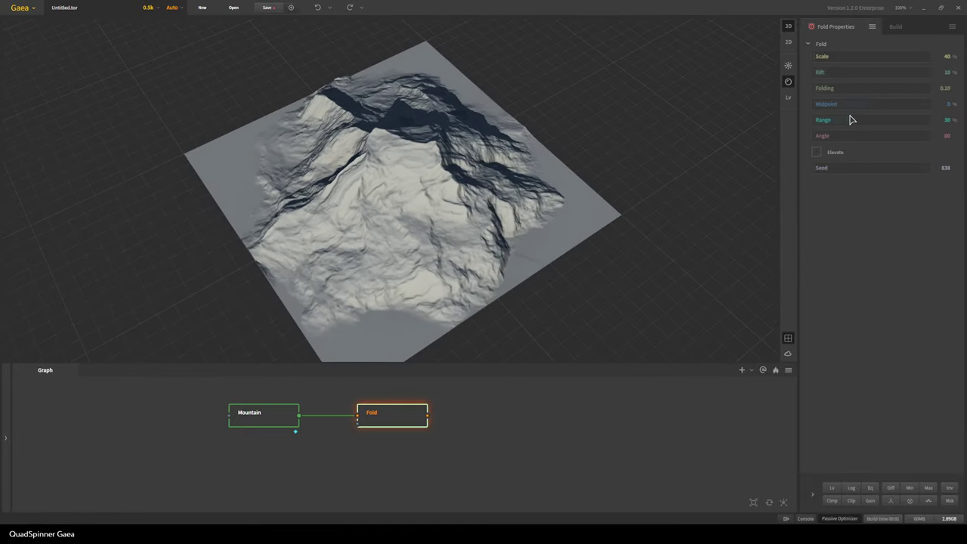
- Set the Fold node's Folding to 0.20 and inspect the layered slopes up close
left_click_drag(836, 88, 846, 87)
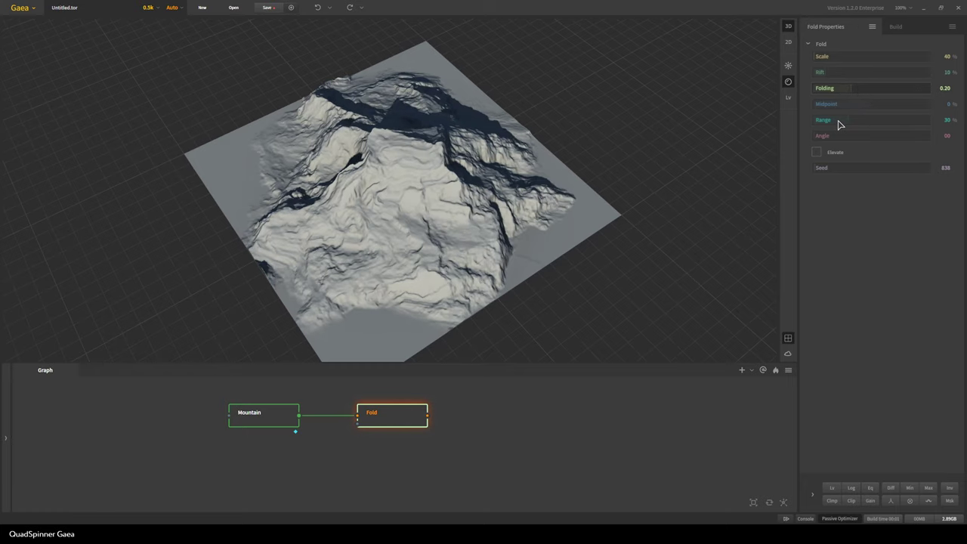
scroll(402, 191, "up", 3)
mouse_move(411, 213)
left_mouse_down()
mouse_move(515, 226)
mouse_move(580, 213)
mouse_move(503, 227)
mouse_move(313, 233)
left_mouse_up()
scroll(443, 221, "down", 3)
scroll(426, 231, "up", 3)
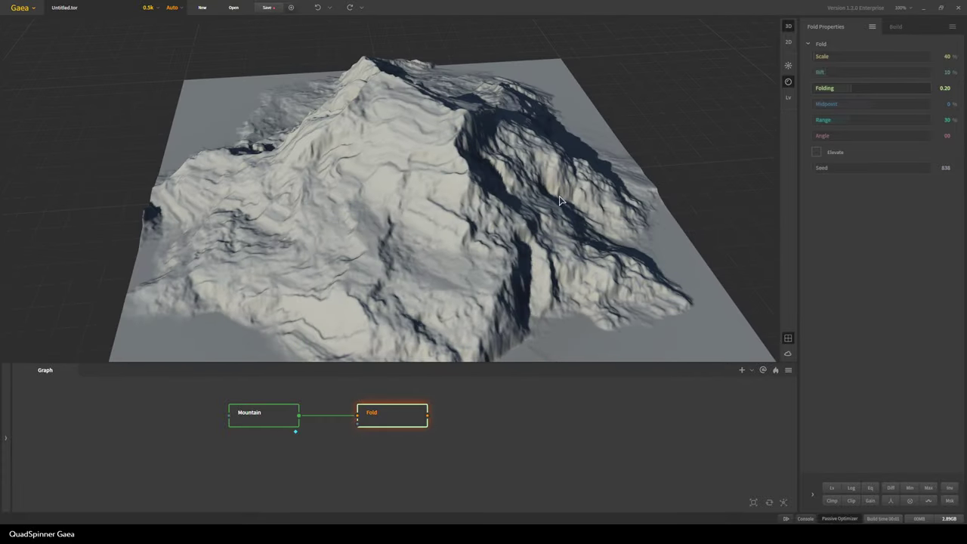
- Set the Fold node's Range to 16% and check the strata around the mountain
left_click(834, 120)
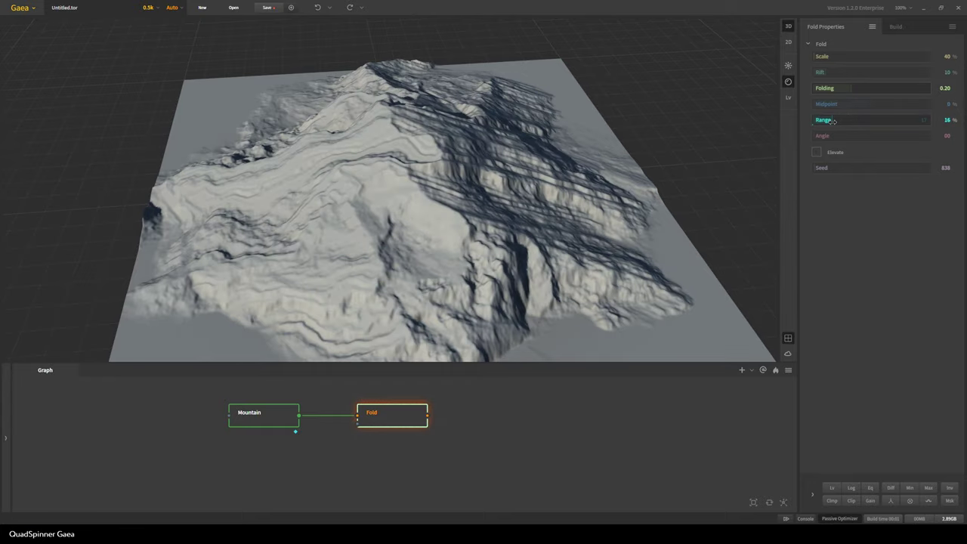
scroll(363, 213, "down", 3)
left_click_drag(363, 213, 309, 235)
left_click_drag(385, 290, 345, 280)
left_click_drag(361, 271, 585, 270)
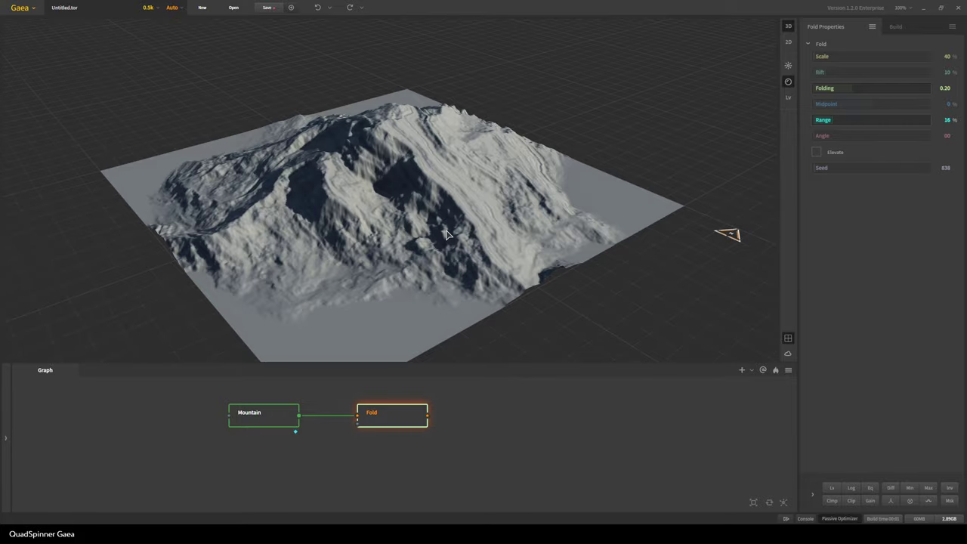
mouse_move(415, 229)
left_mouse_down()
mouse_move(344, 234)
mouse_move(401, 240)
mouse_move(272, 231)
mouse_move(210, 242)
mouse_move(372, 248)
mouse_move(414, 237)
mouse_move(375, 182)
left_mouse_up()
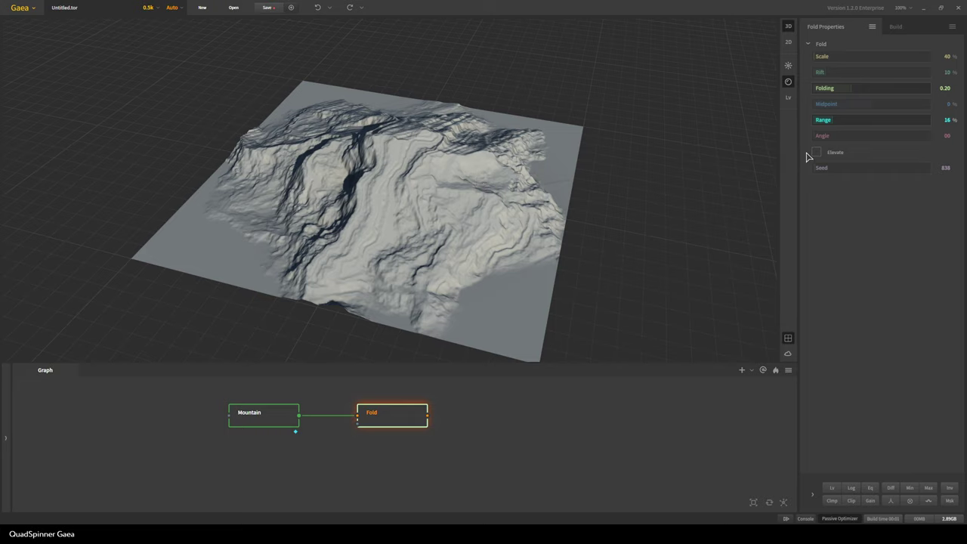
- Set the Fold node's Angle to 88
left_click_drag(825, 138, 851, 140)
left_click_drag(539, 251, 340, 203)
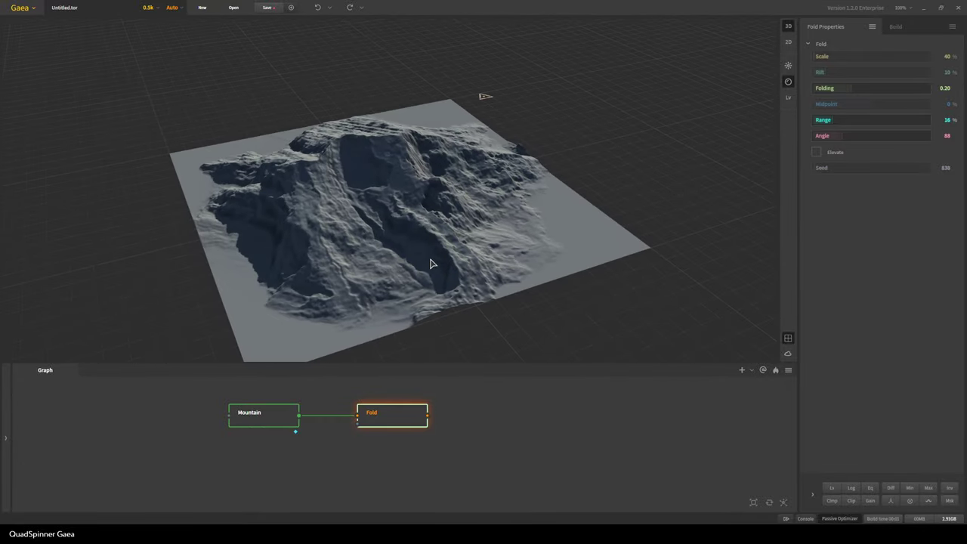
left_click_drag(403, 265, 311, 259)
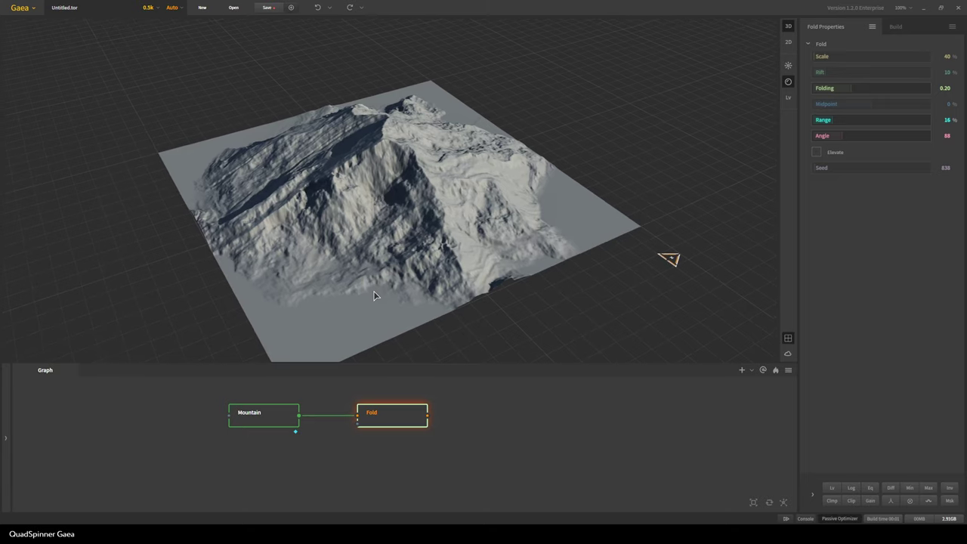
- Set the viewport preview resolution to 1k and inspect the terrain's detail
scroll(374, 291, "down", 1)
left_click(148, 7)
left_click(150, 33)
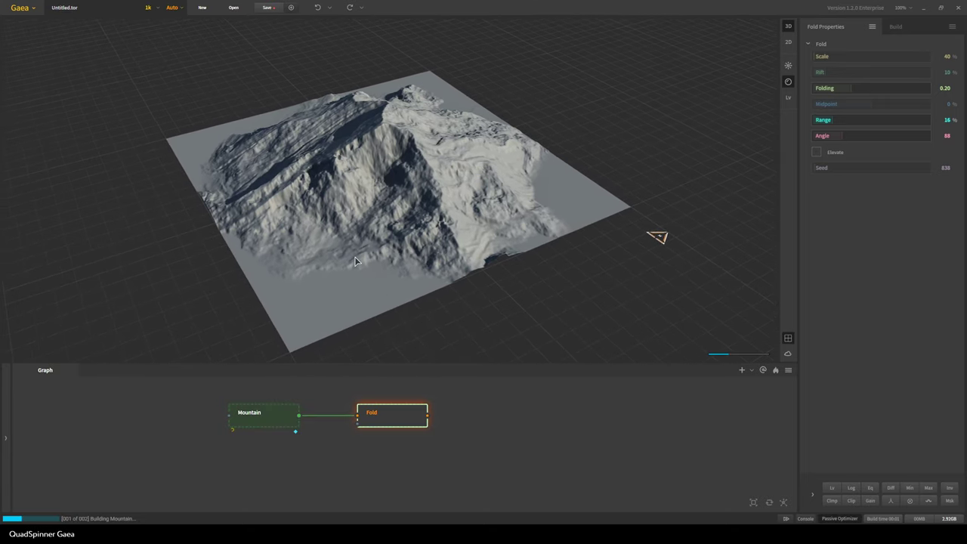
scroll(354, 260, "up", 2)
left_click_drag(287, 267, 267, 216)
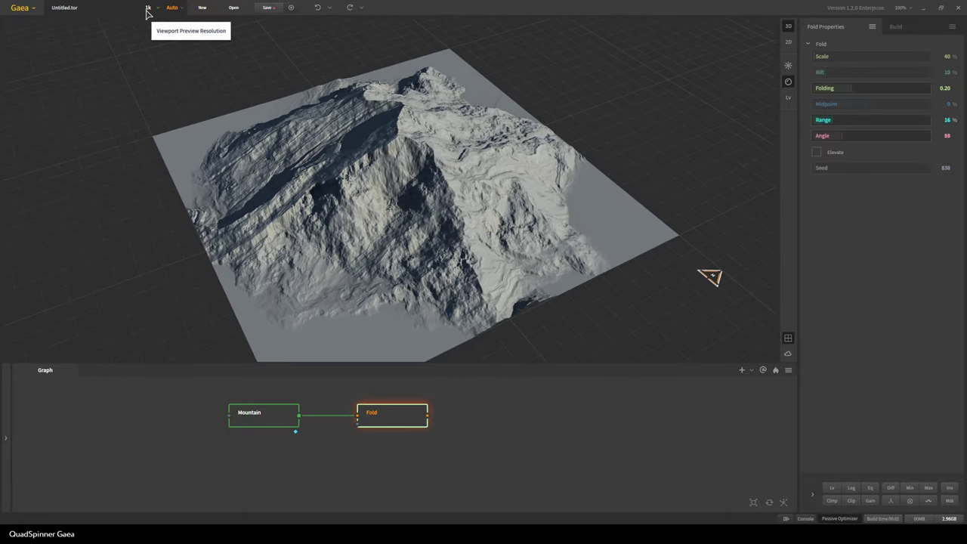
- Move the Fold node closer to the Mountain node in the graph and inspect the folded terrain from several sides
left_click_drag(390, 418, 371, 423)
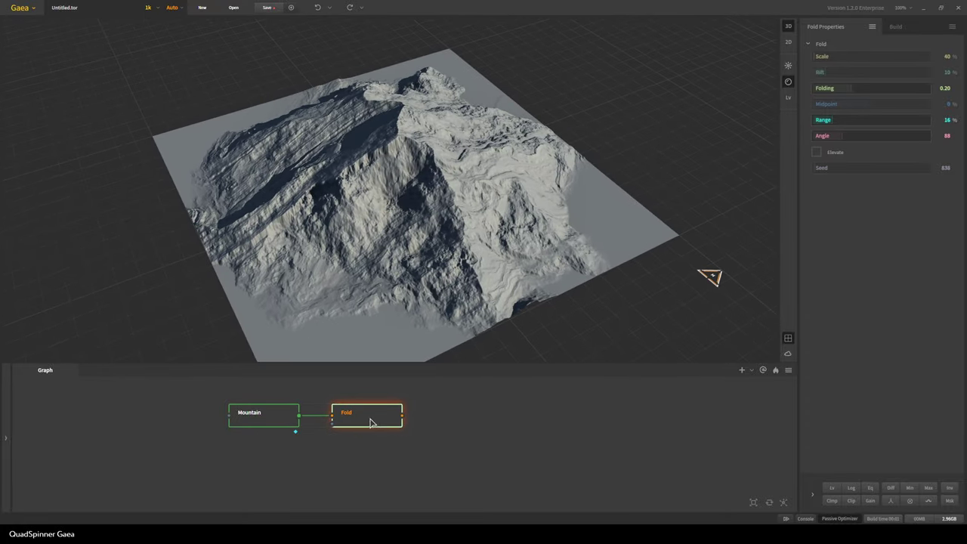
scroll(419, 241, "down", 2)
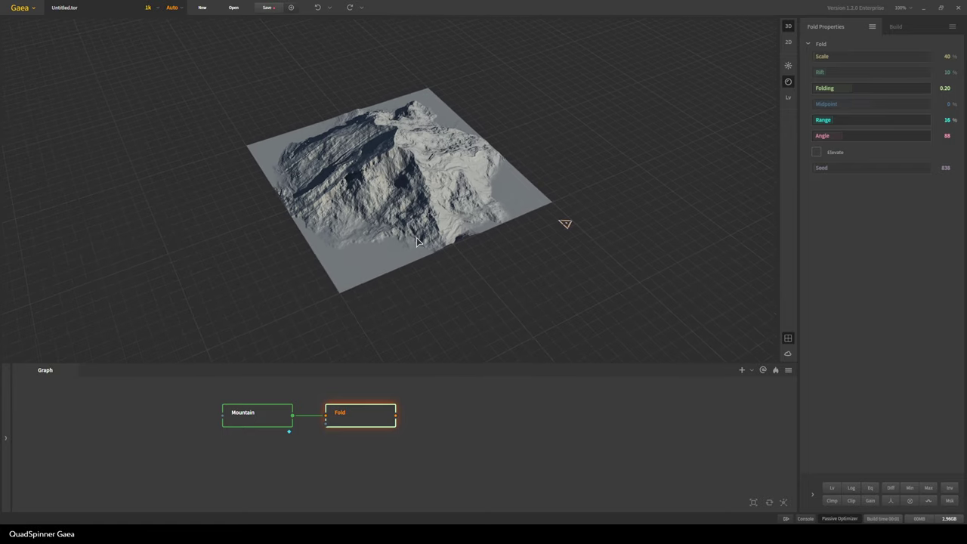
left_click_drag(420, 241, 503, 230)
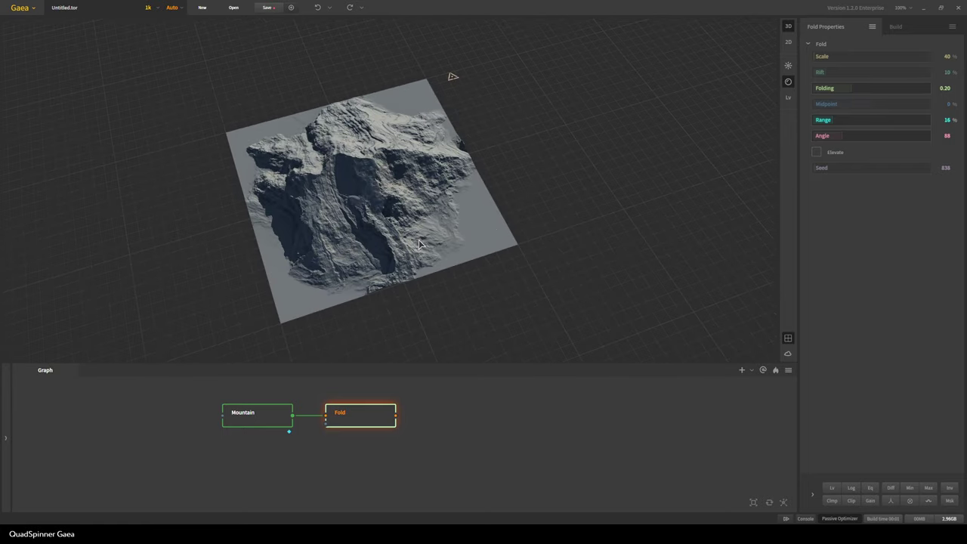
scroll(419, 258, "up", 2)
left_click_drag(419, 259, 338, 284)
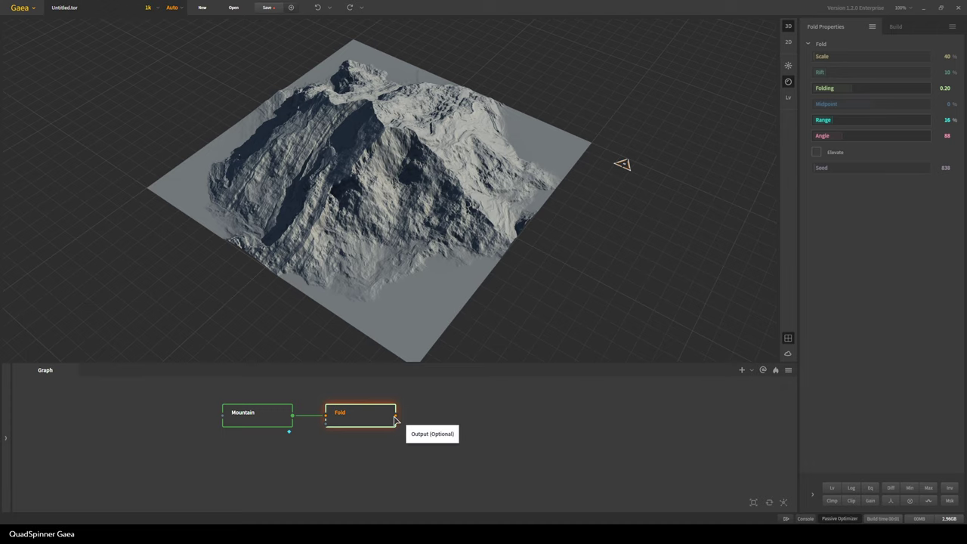
- Add an Erosion node fed by the Fold node's output and align it in a row with the other nodes
left_click_drag(397, 416, 451, 414)
left_click(451, 414)
type("er")
left_click(477, 441)
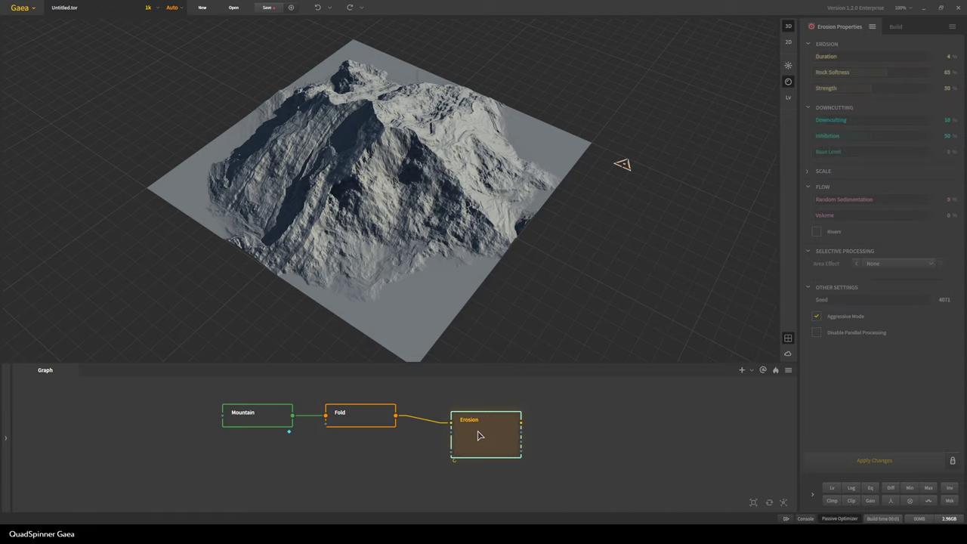
left_click_drag(478, 430, 472, 421)
scroll(435, 296, "up", 3)
left_click_drag(434, 297, 375, 231)
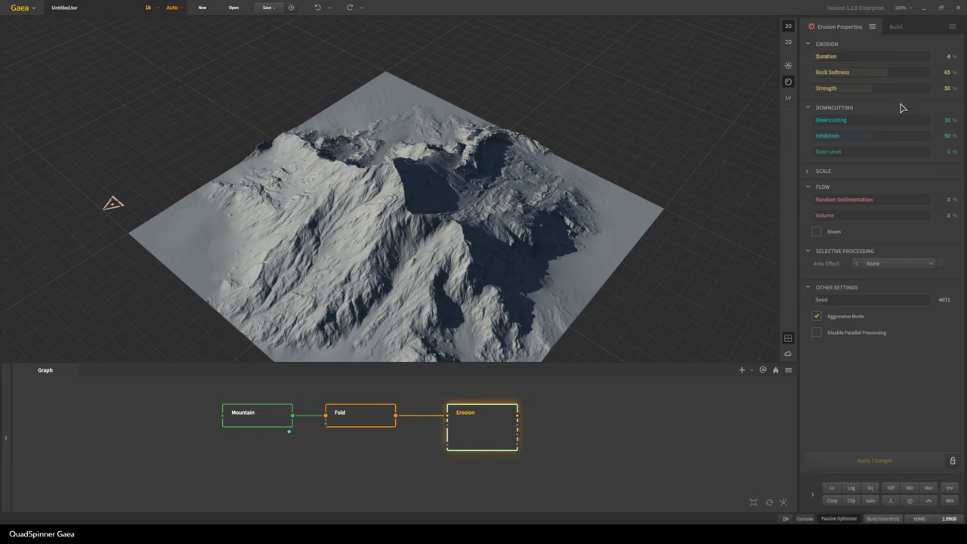
- Set the Erosion node's Downcutting to 50%, rebuild it and inspect the carved slopes
left_click_drag(863, 122, 869, 123)
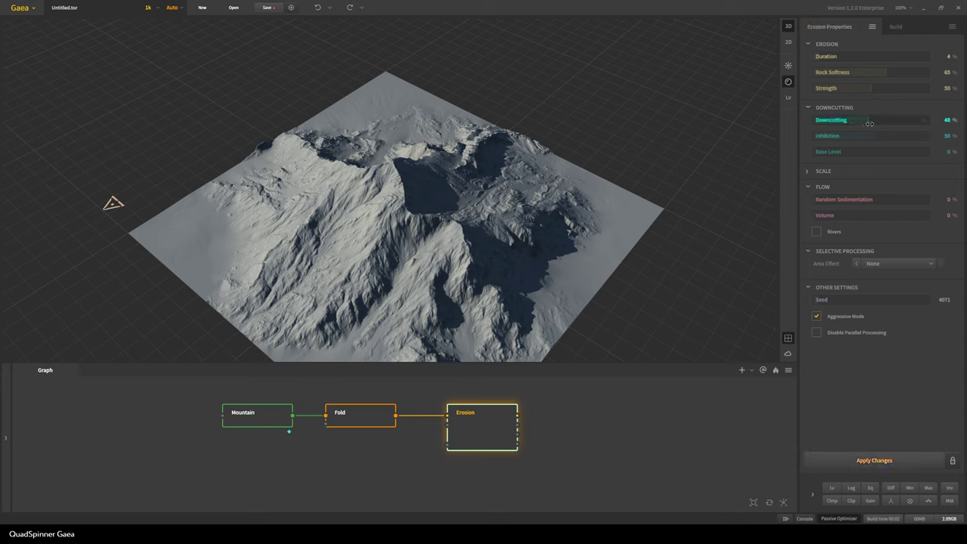
left_click(876, 460)
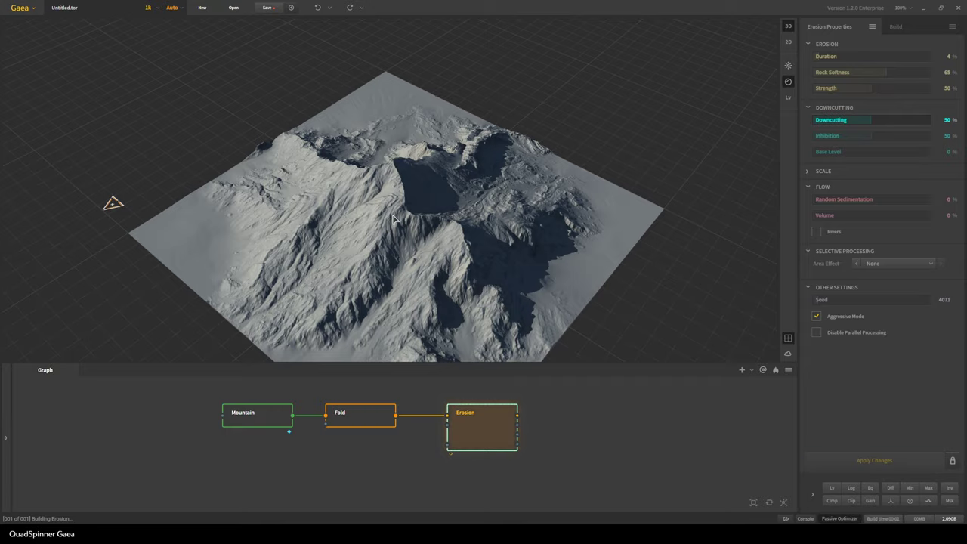
scroll(393, 219, "down", 2)
scroll(393, 219, "up", 5)
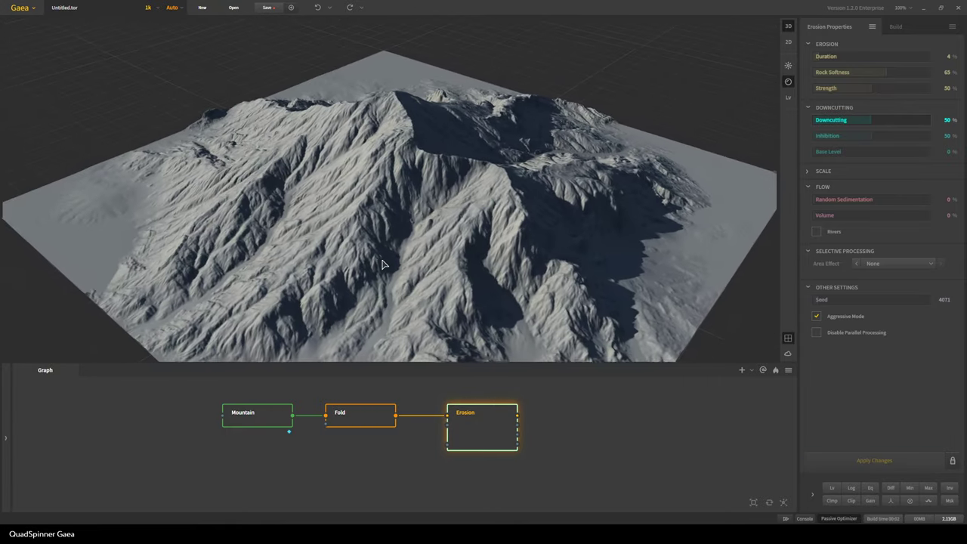
left_click_drag(382, 264, 330, 261)
scroll(171, 253, "down", 3)
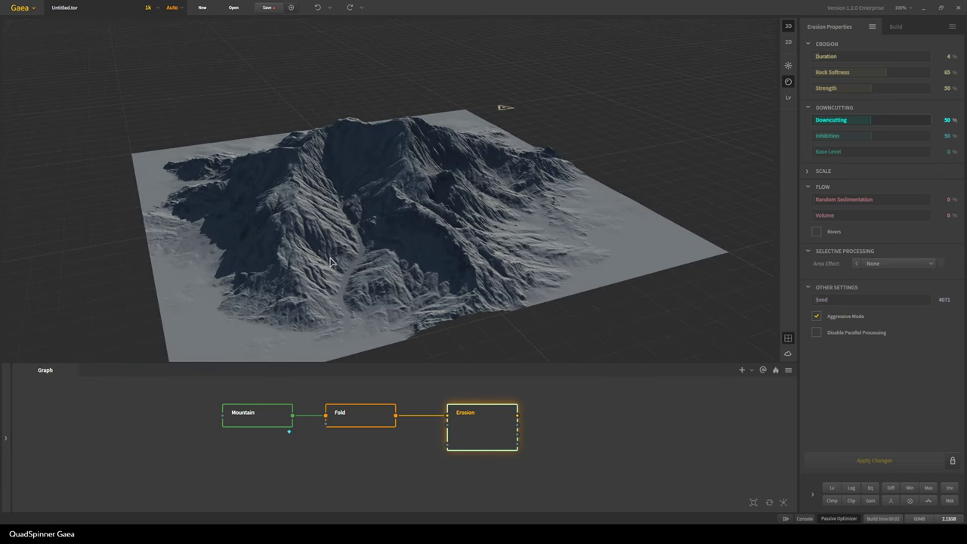
- Set the Erosion node's Random Sedimentation to 200%, rebuild it and check the sediment around the mountain's base
left_click(861, 204)
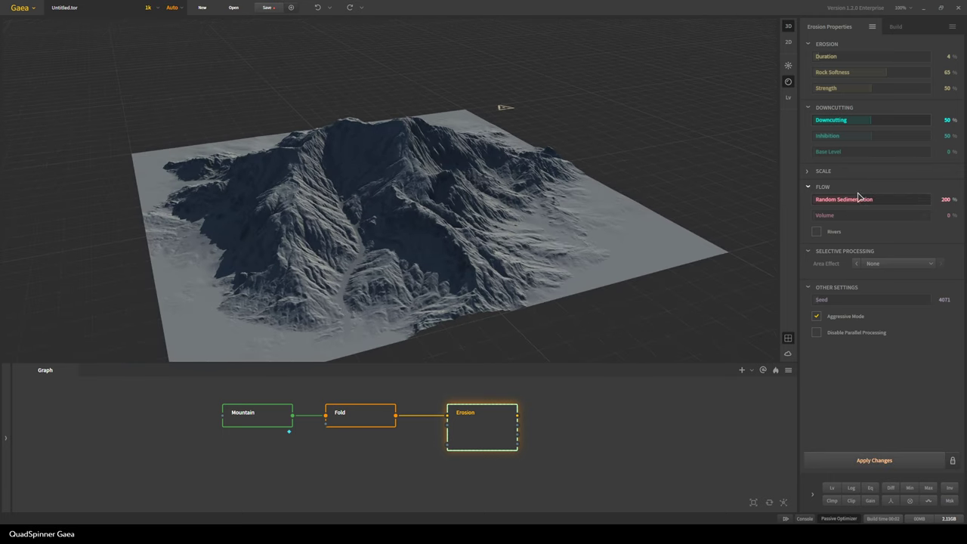
left_click(837, 461)
scroll(536, 260, "down", 2)
scroll(446, 253, "up", 2)
left_click_drag(536, 259, 401, 246)
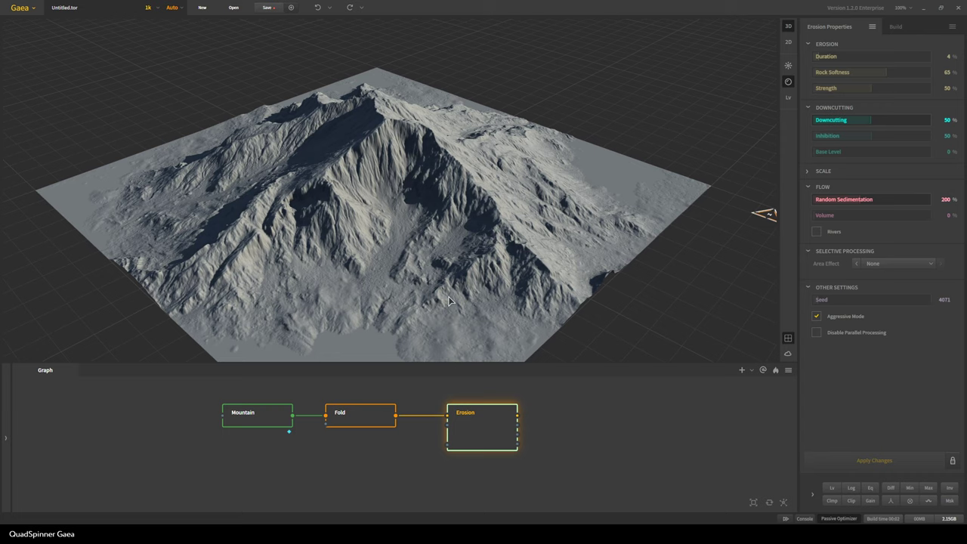
left_click_drag(462, 295, 383, 190)
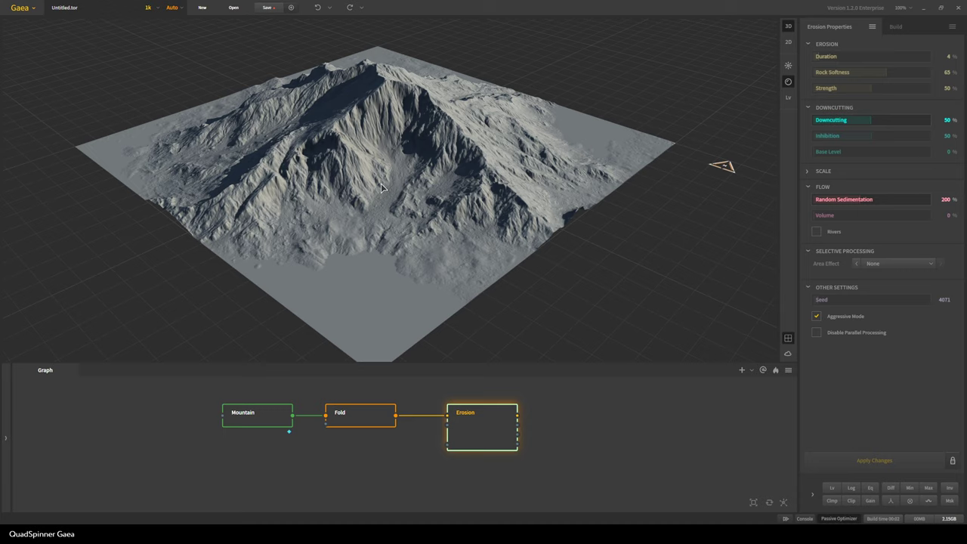
- Enable the Min post-process on the Erosion node and check the flat ground around the mountain
left_click(908, 490)
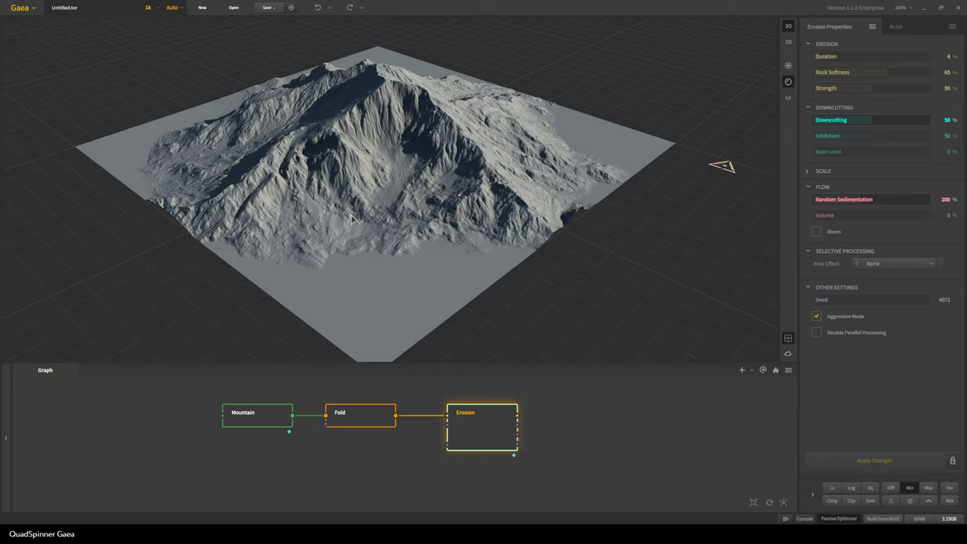
mouse_move(464, 276)
left_mouse_down()
mouse_move(300, 263)
mouse_move(572, 129)
mouse_move(541, 180)
mouse_move(454, 200)
left_mouse_up()
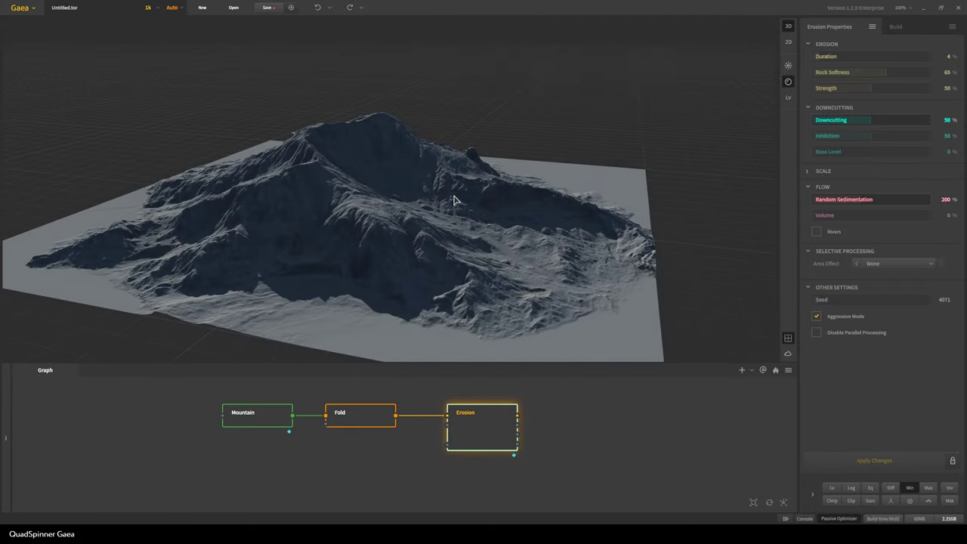
left_click_drag(373, 323, 385, 293)
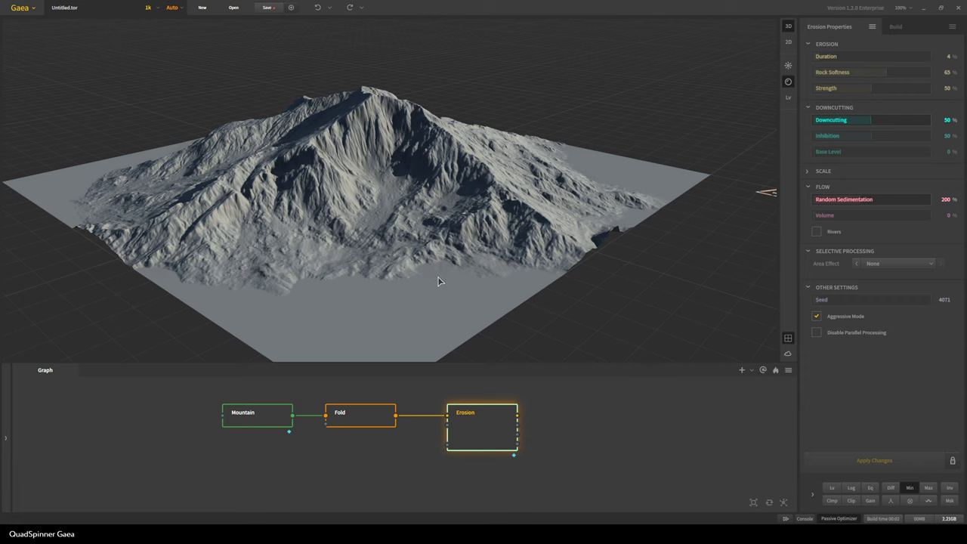
- Compare the Fold node's terrain with the Erosion node's result, examining the ridges and slopes from several angles
left_click(371, 420)
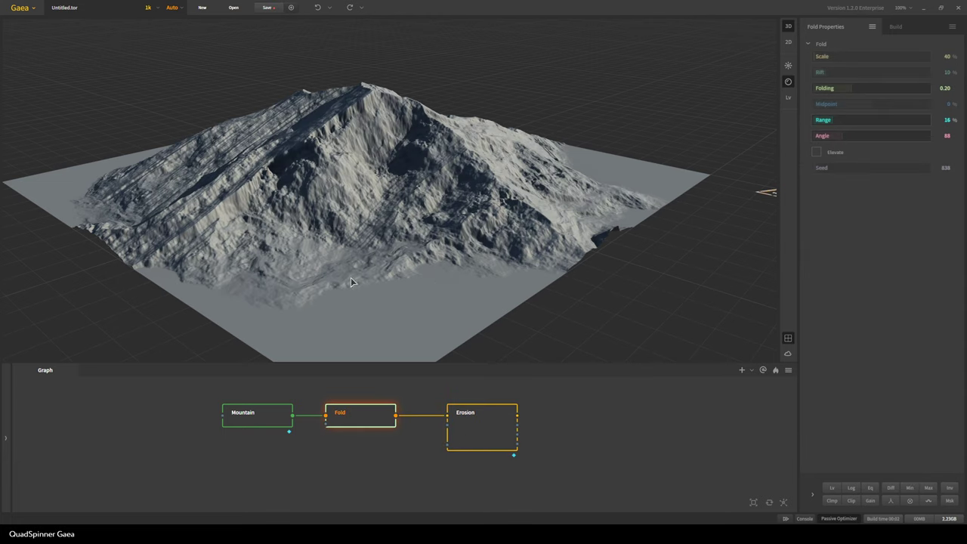
key("Right")
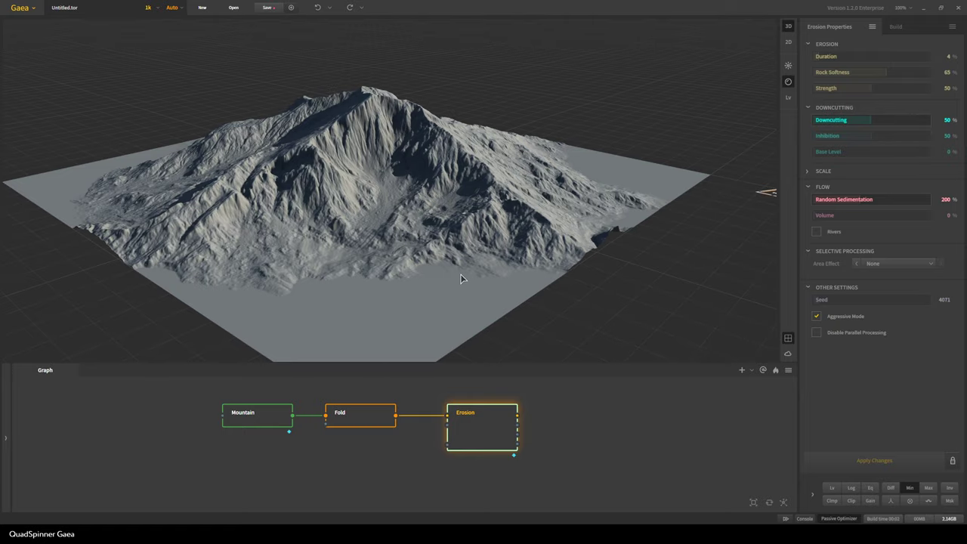
left_click_drag(462, 279, 586, 272)
scroll(461, 266, "down", 3)
left_click_drag(365, 258, 456, 252)
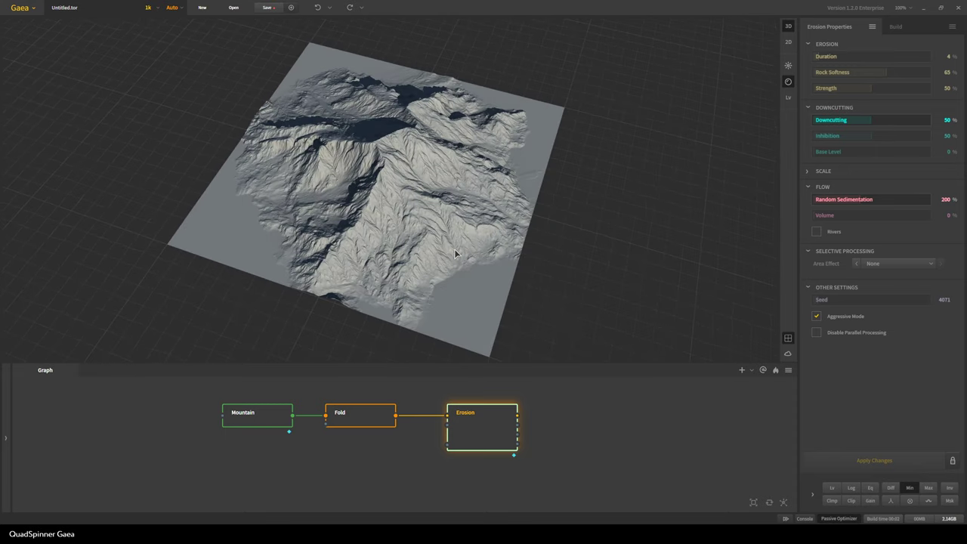
scroll(355, 227, "up", 3)
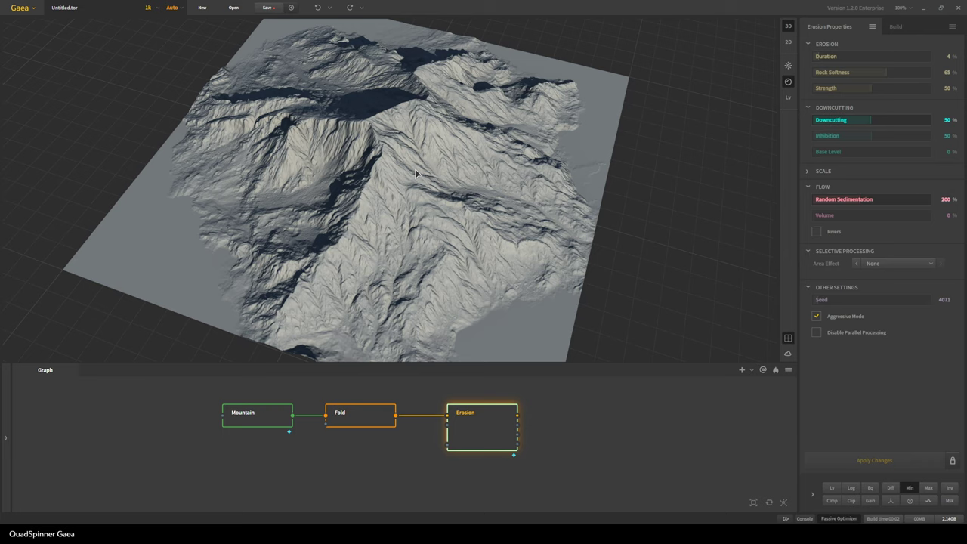
left_click_drag(302, 198, 396, 224)
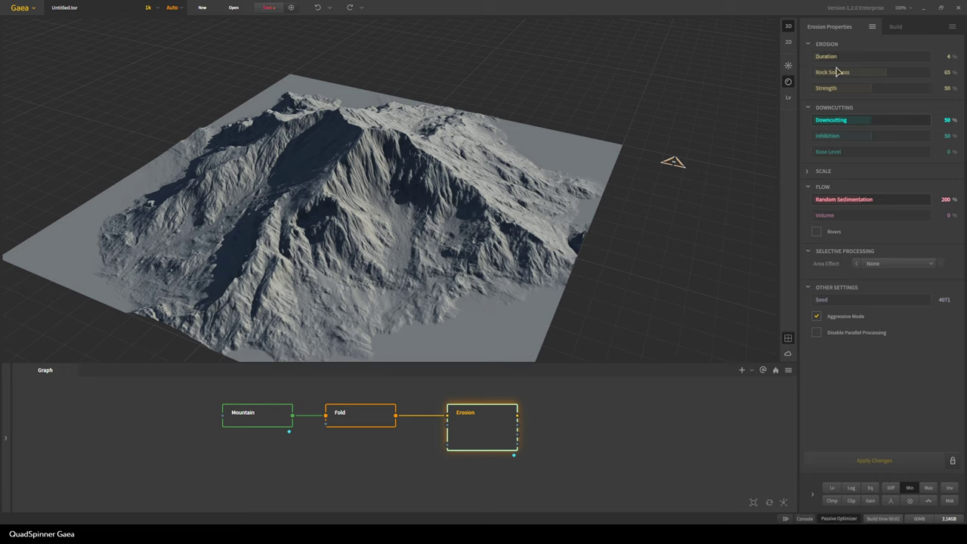
- Set the Erosion node's Strength to 16% and Duration to 19%, rebuild it and inspect the eroded ridges
left_click(833, 89)
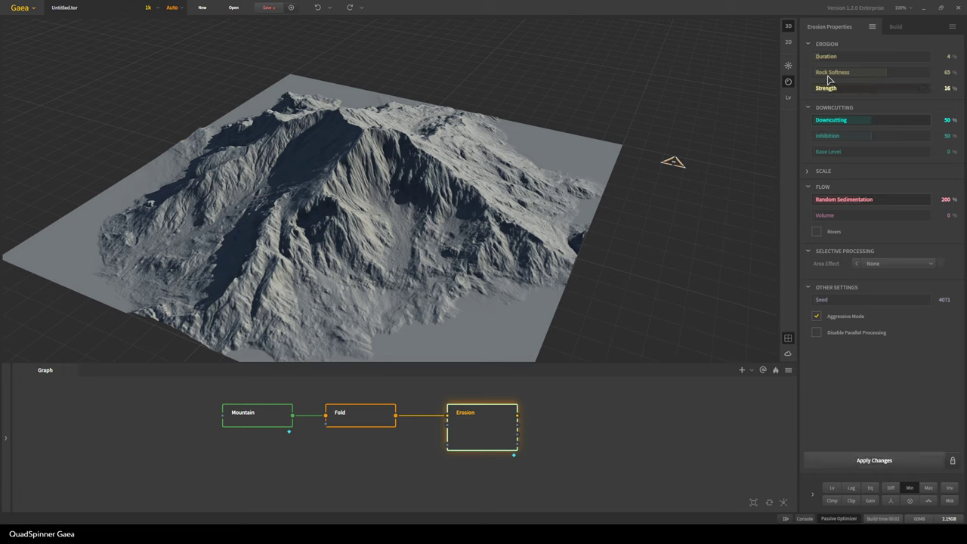
left_click(835, 56)
scroll(595, 176, "down", 2)
left_click_drag(595, 176, 263, 253)
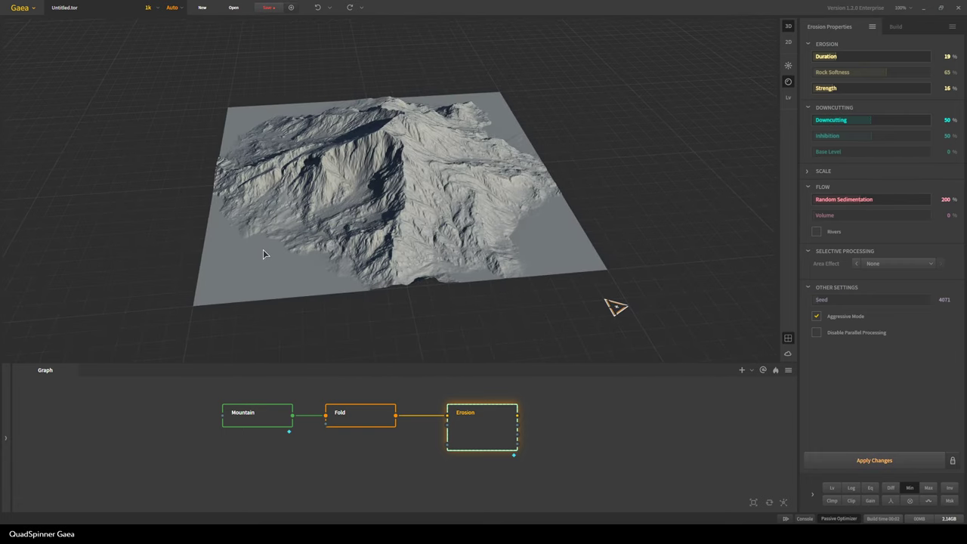
left_click(871, 460)
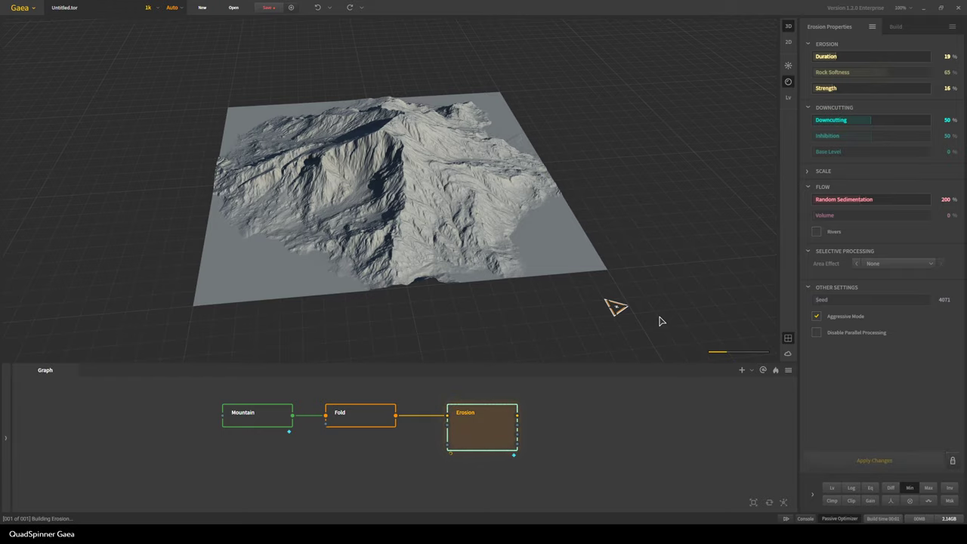
scroll(438, 259, "up", 2)
left_click_drag(423, 259, 548, 264)
scroll(382, 289, "down", 2)
left_click_drag(382, 289, 331, 228)
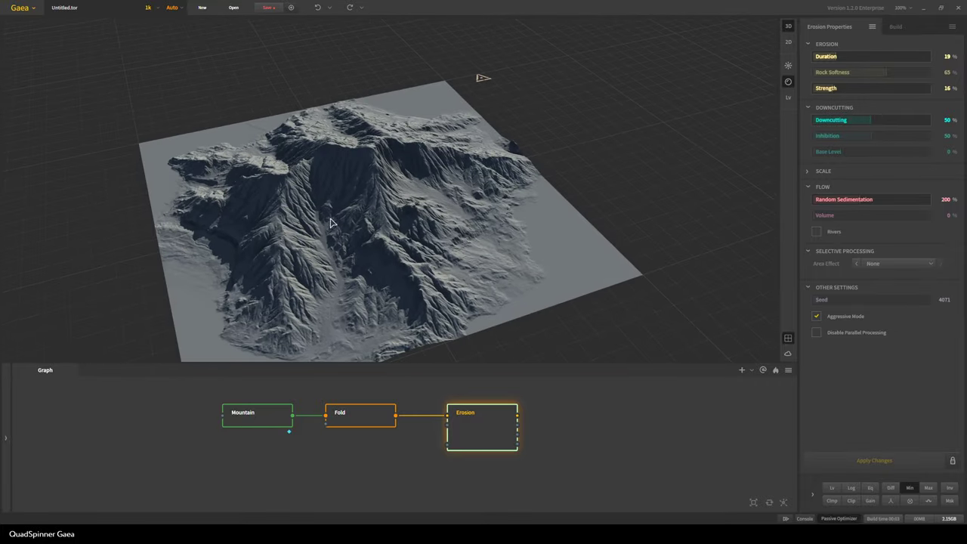
left_click_drag(439, 196, 353, 210)
left_click_drag(446, 232, 522, 246)
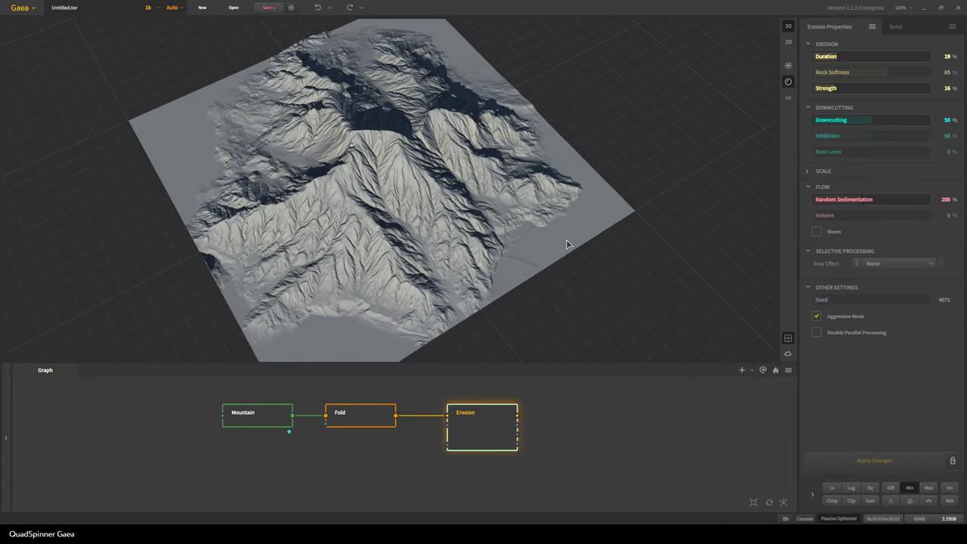
- Switch the Erosion node's Min post-process off and back on to compare the sediment spread around the mountain
left_click(905, 489)
scroll(342, 257, "down", 2)
left_click_drag(342, 257, 298, 266)
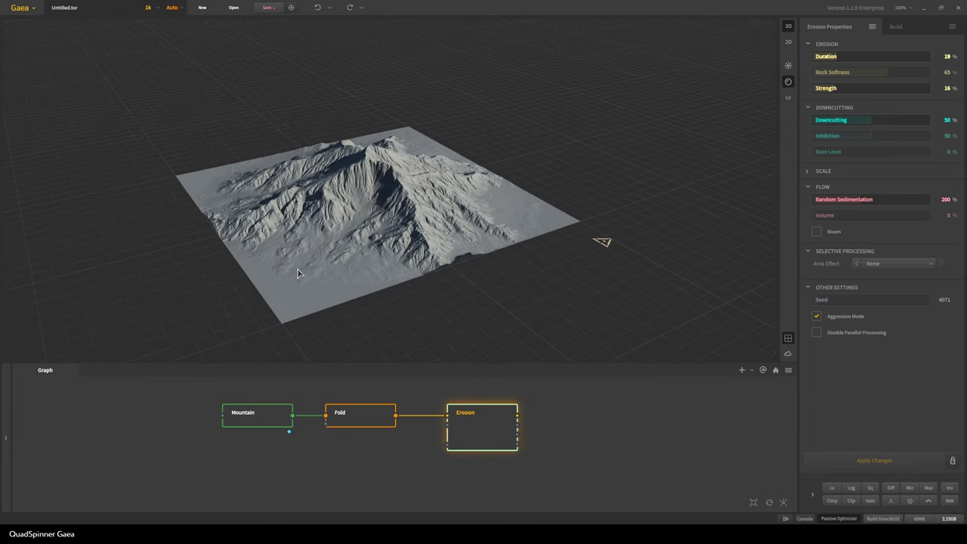
left_click(907, 485)
mouse_move(473, 255)
left_mouse_down()
mouse_move(430, 216)
mouse_move(343, 238)
mouse_move(451, 231)
mouse_move(479, 272)
mouse_move(545, 285)
left_mouse_up()
scroll(479, 272, "up", 2)
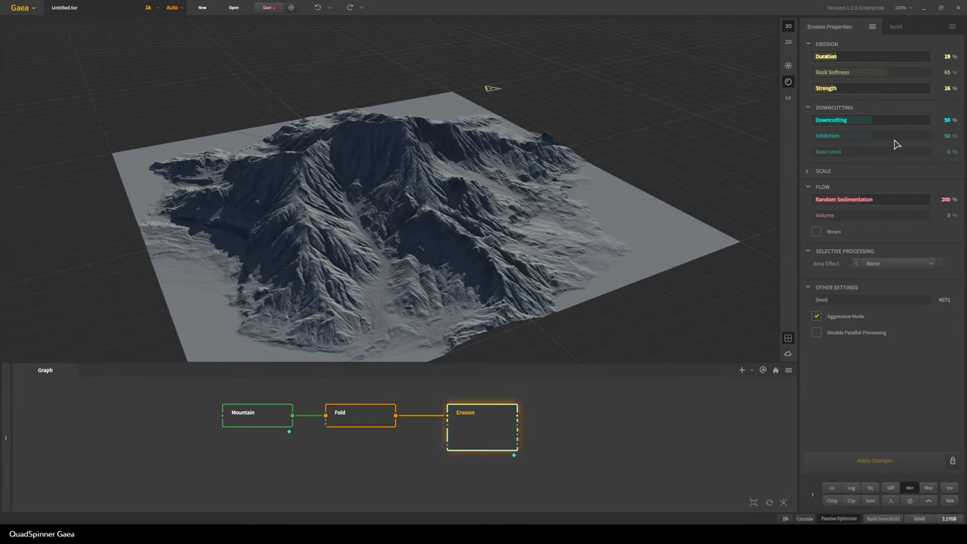
- Set the Erosion node's Inhibition to 89%, rebuild it and inspect the valleys and sediment flows from all sides
left_click(918, 142)
left_click(896, 461)
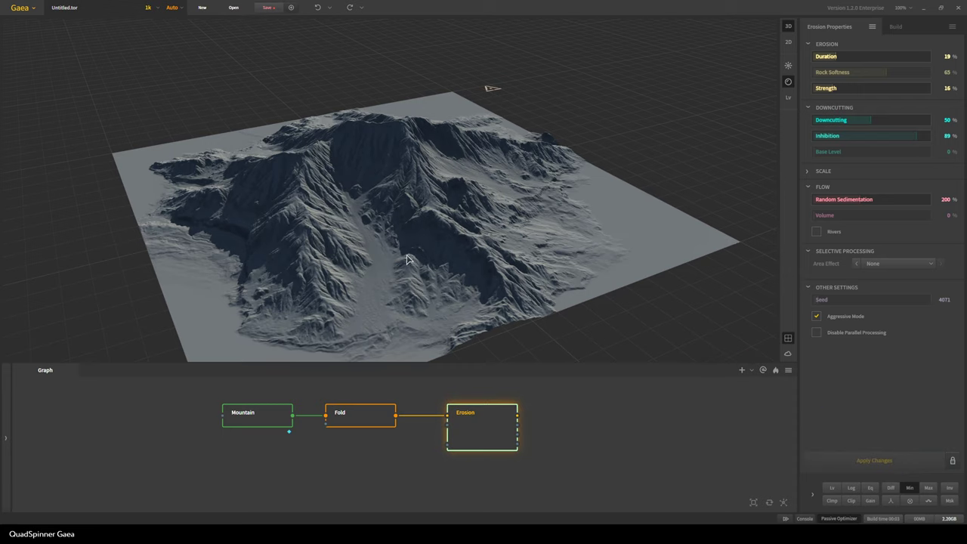
left_click_drag(314, 302, 305, 259)
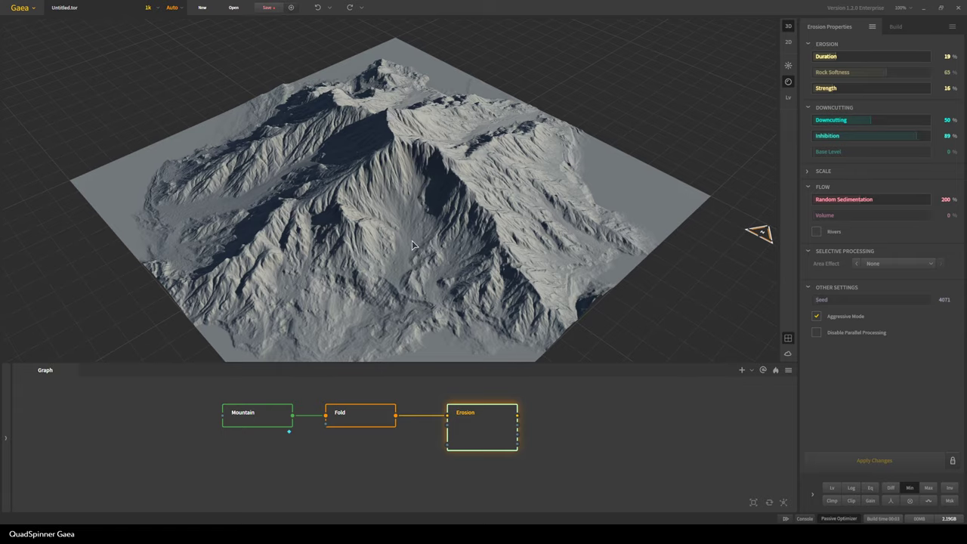
left_click_drag(416, 247, 348, 252)
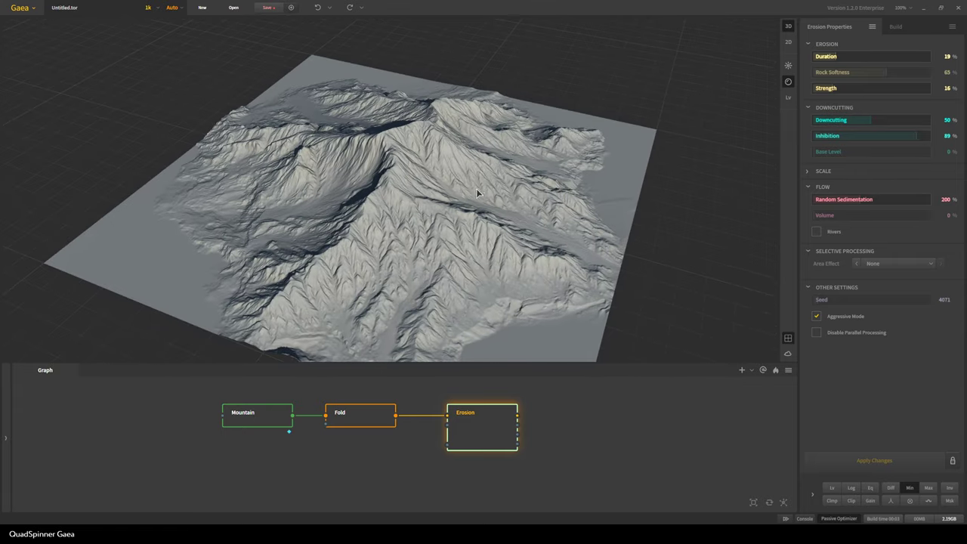
mouse_move(450, 247)
left_mouse_down()
mouse_move(392, 243)
mouse_move(487, 257)
mouse_move(435, 270)
left_mouse_up()
left_click_drag(322, 281, 466, 268)
left_click_drag(396, 301, 381, 300)
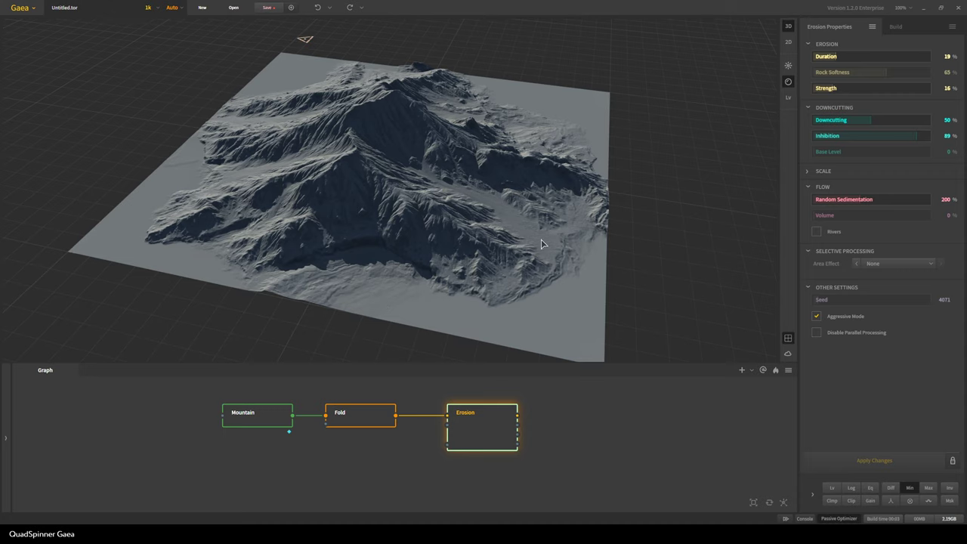
scroll(380, 265, "up", 3)
left_click_drag(427, 233, 420, 131)
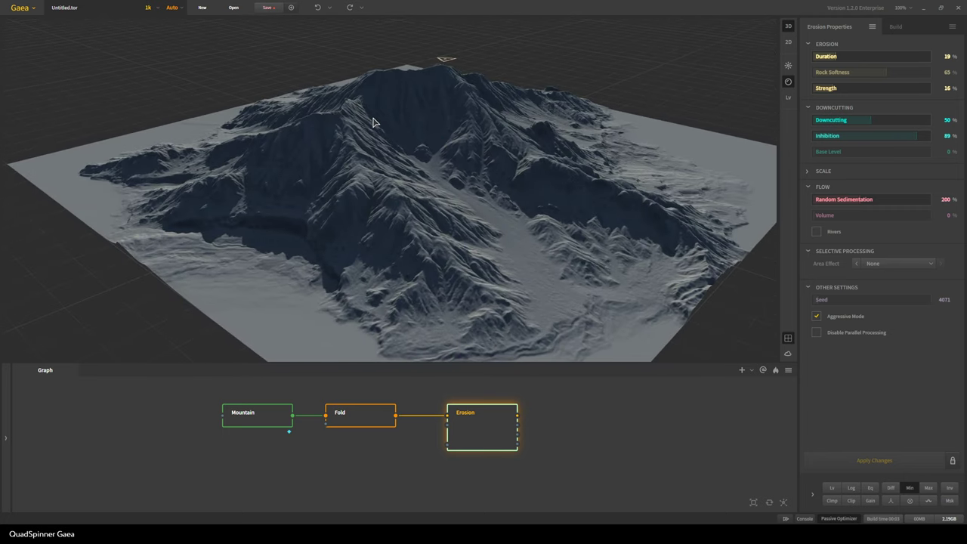
left_click_drag(364, 236, 419, 246)
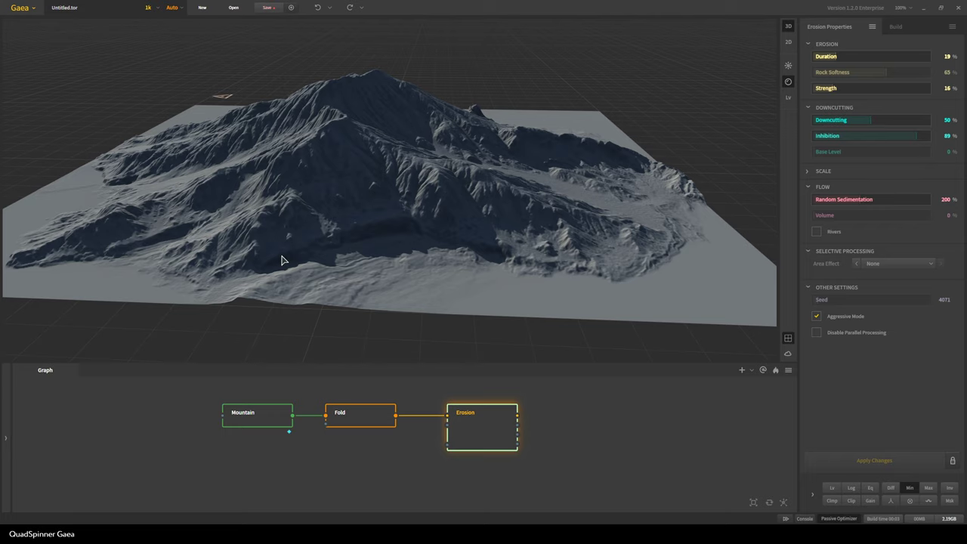
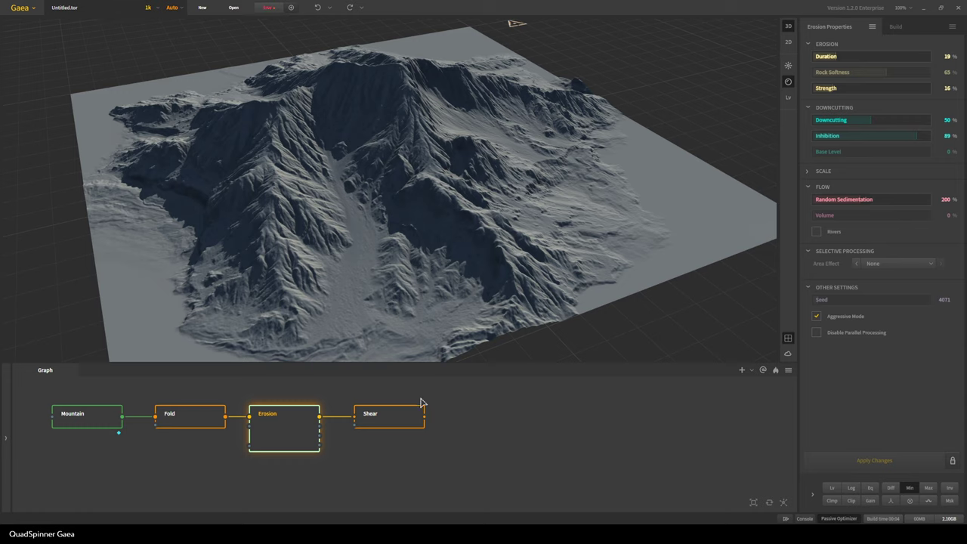
- Select the Shear node after Erosion and examine its effect on the mountain's slopes and ridges from all sides
left_click(387, 427)
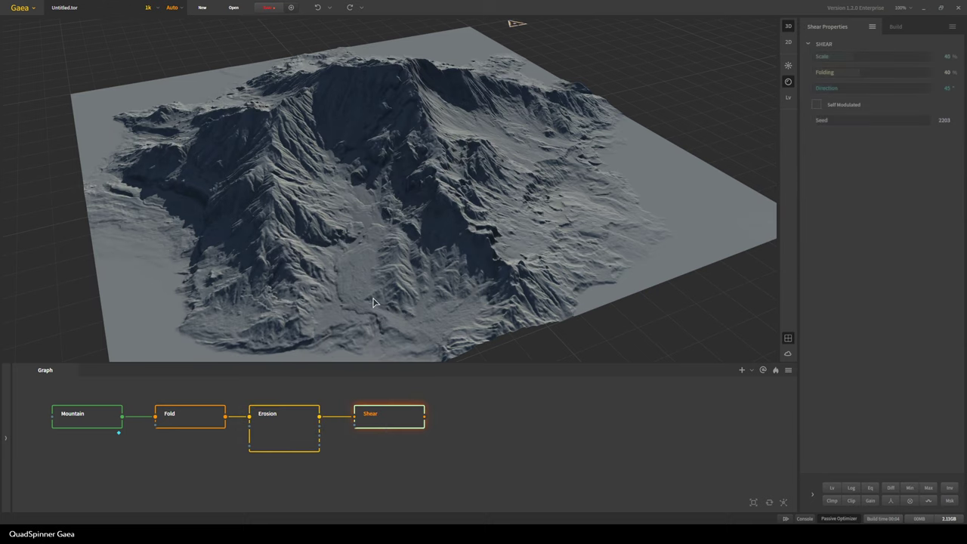
scroll(374, 302, "up", 3)
left_click_drag(405, 303, 529, 269)
scroll(475, 256, "down", 5)
left_click_drag(371, 270, 439, 236)
scroll(398, 242, "down", 4)
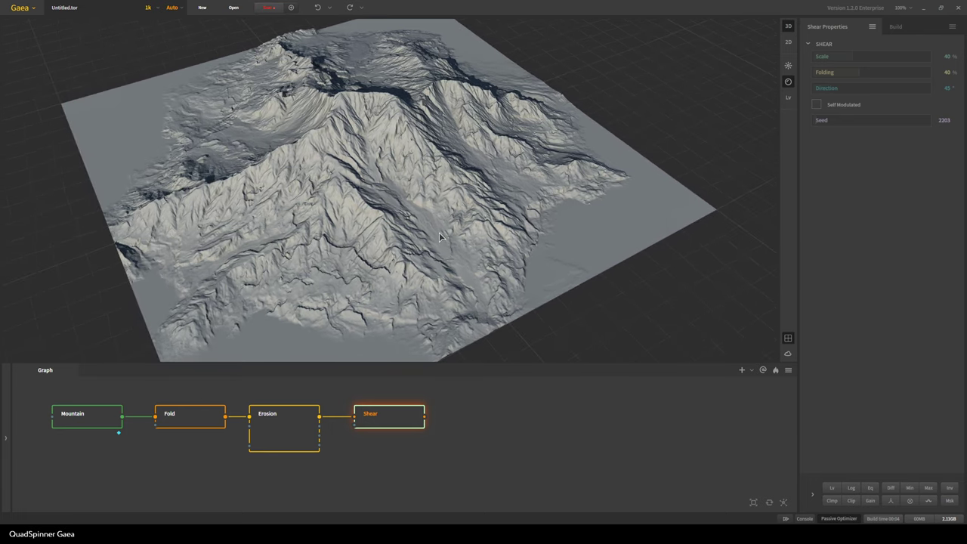
left_click_drag(439, 232, 451, 262)
scroll(532, 282, "down", 2)
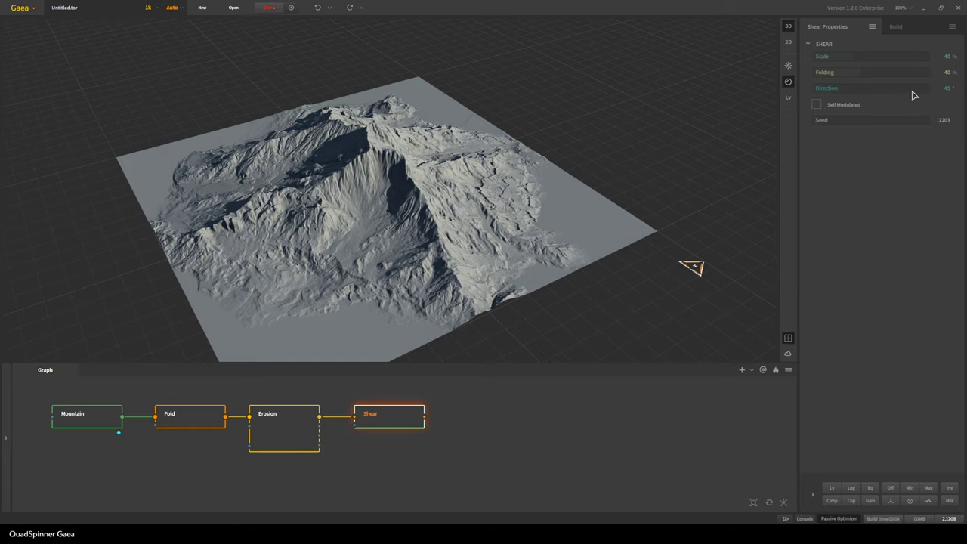
- Try a Folding of 12% on the Shear node, compare the slopes, and reset Folding to its default 40%
left_click(829, 76)
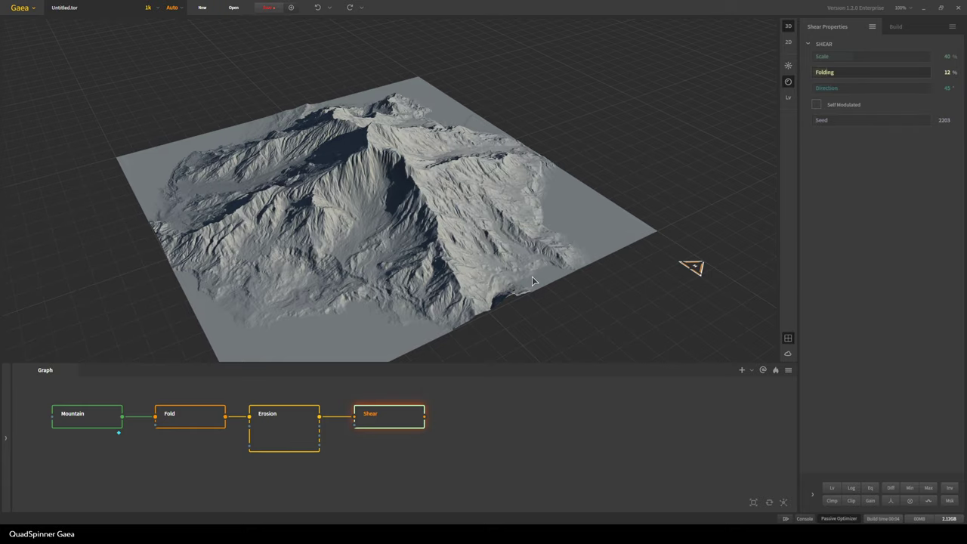
scroll(517, 279, "up", 3)
left_click_drag(516, 279, 393, 269)
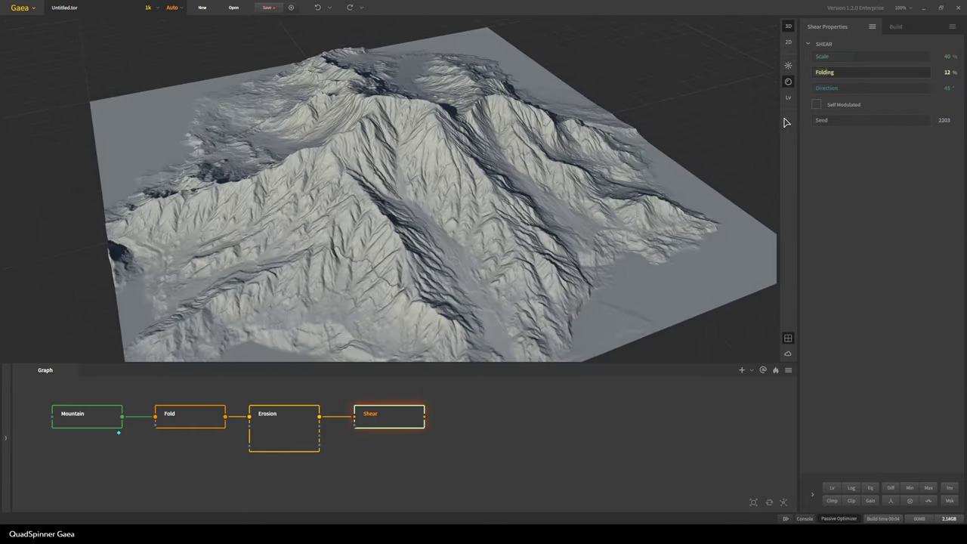
left_click(845, 75)
right_click(878, 73)
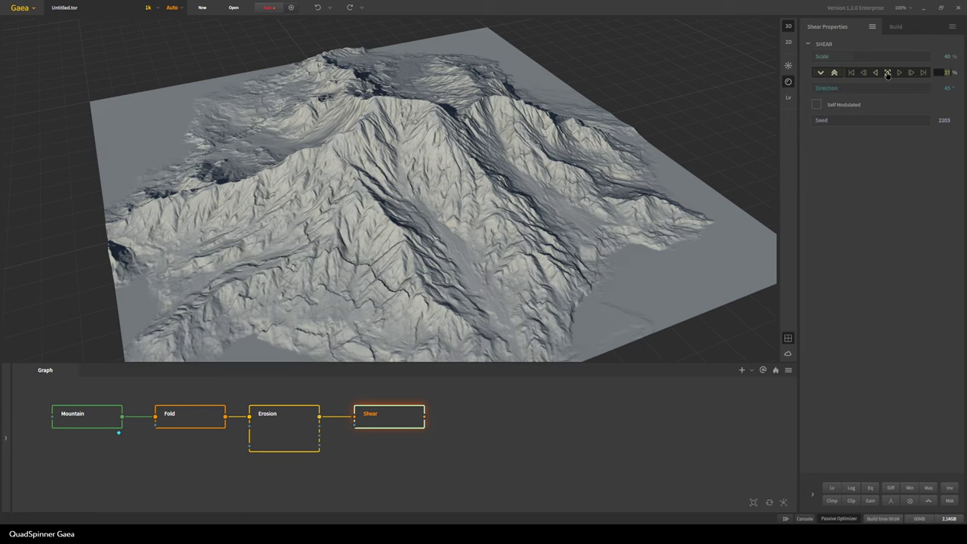
left_click(887, 72)
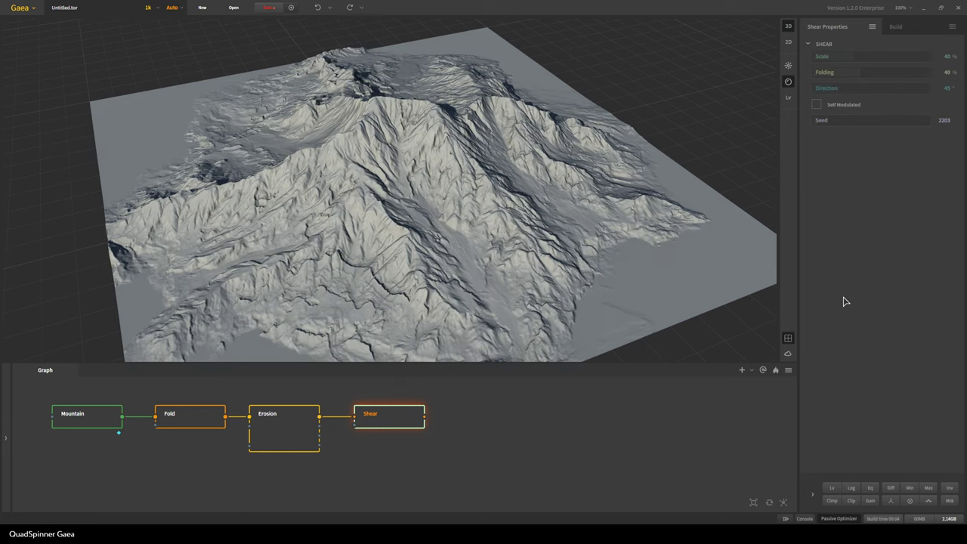
left_click_drag(572, 288, 666, 281)
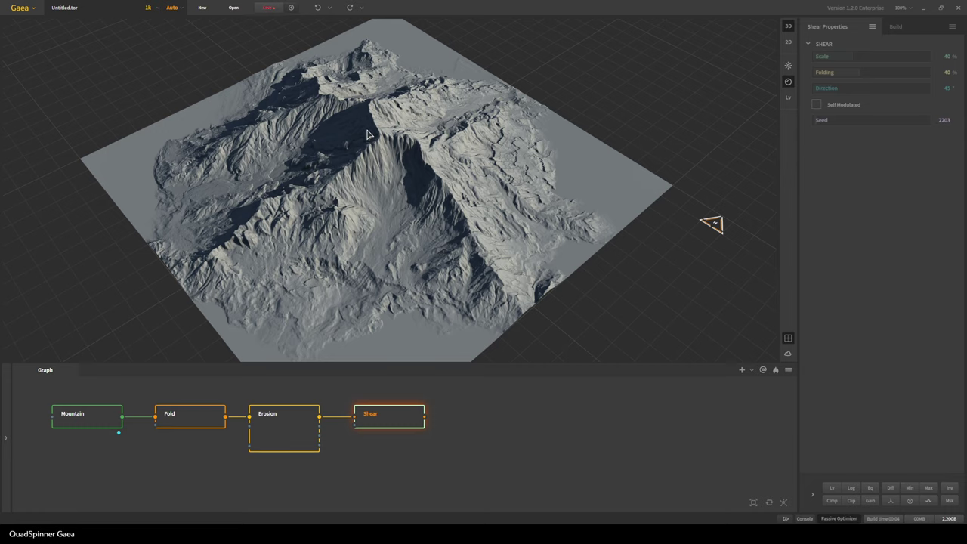
- Set the Shear node's Direction to 152° and inspect the sheared ridges and valleys from several angles
left_click(835, 87)
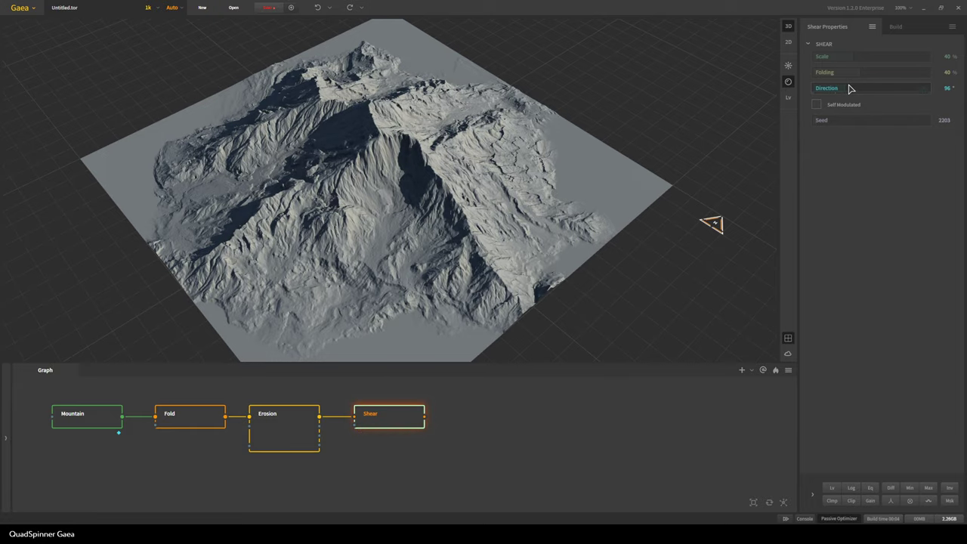
left_click_drag(849, 89, 862, 89)
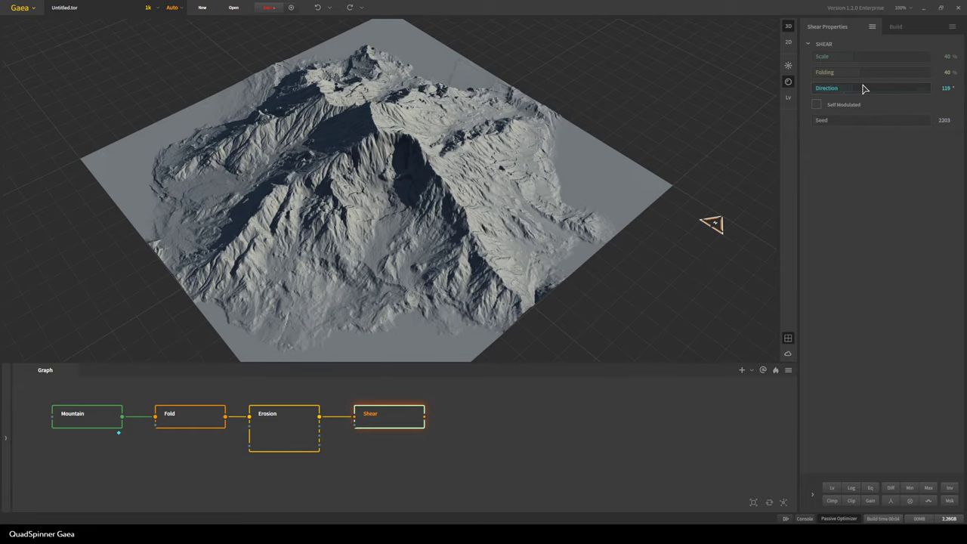
scroll(483, 226, "up", 3)
left_click_drag(484, 226, 459, 267)
scroll(486, 270, "down", 2)
middle_click_drag(303, 169, 385, 171)
scroll(401, 262, "up", 2)
left_click_drag(401, 267, 489, 216)
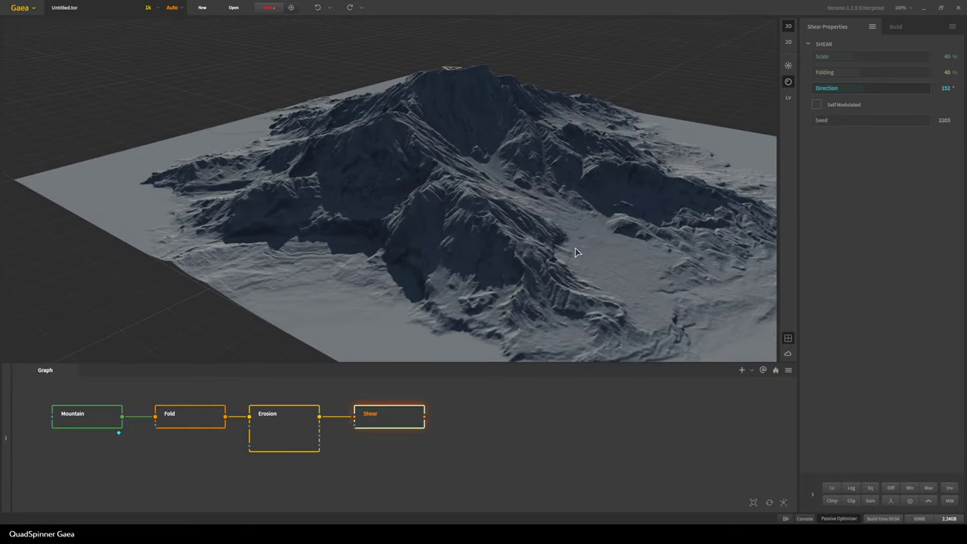
left_click_drag(573, 249, 474, 227)
left_click_drag(303, 260, 414, 281)
scroll(414, 264, "down", 3)
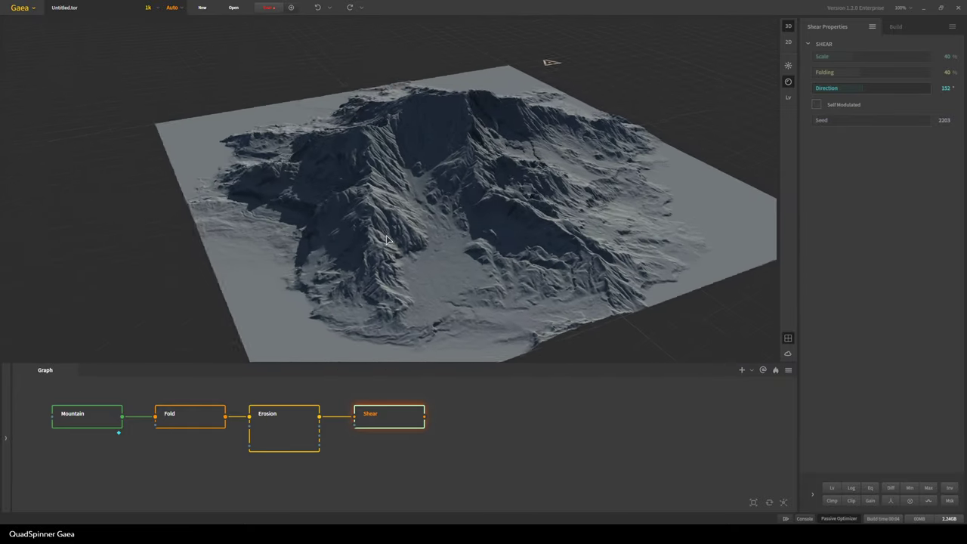
middle_click_drag(414, 255, 390, 227)
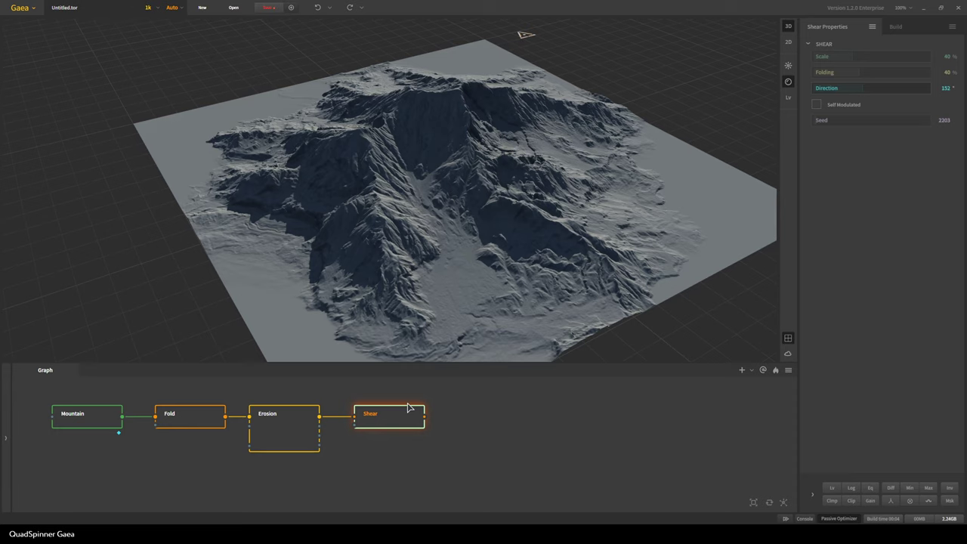
- Add a separate Ridge node in the empty graph space above the Mountain chain
scroll(408, 408, "down", 1)
middle_click_drag(427, 433, 426, 455)
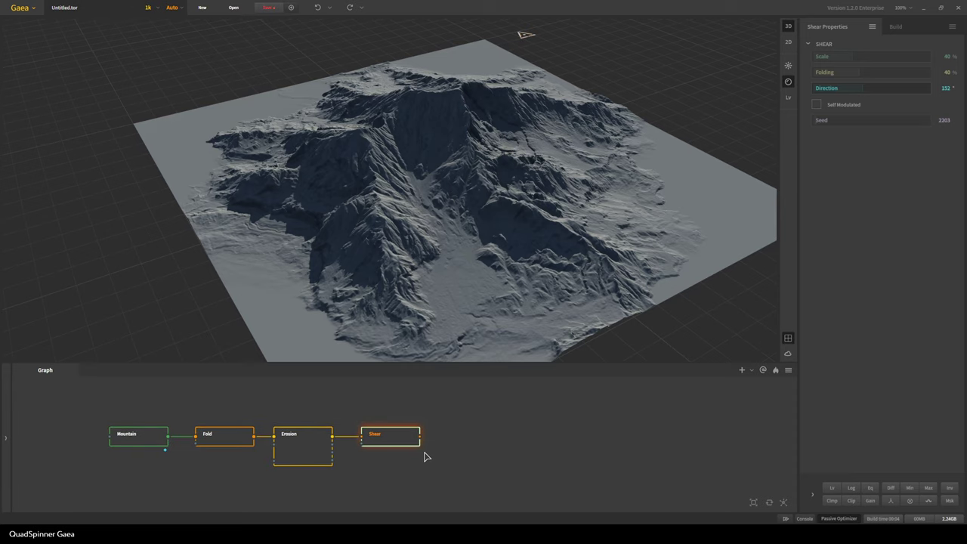
left_click_drag(481, 239, 368, 234)
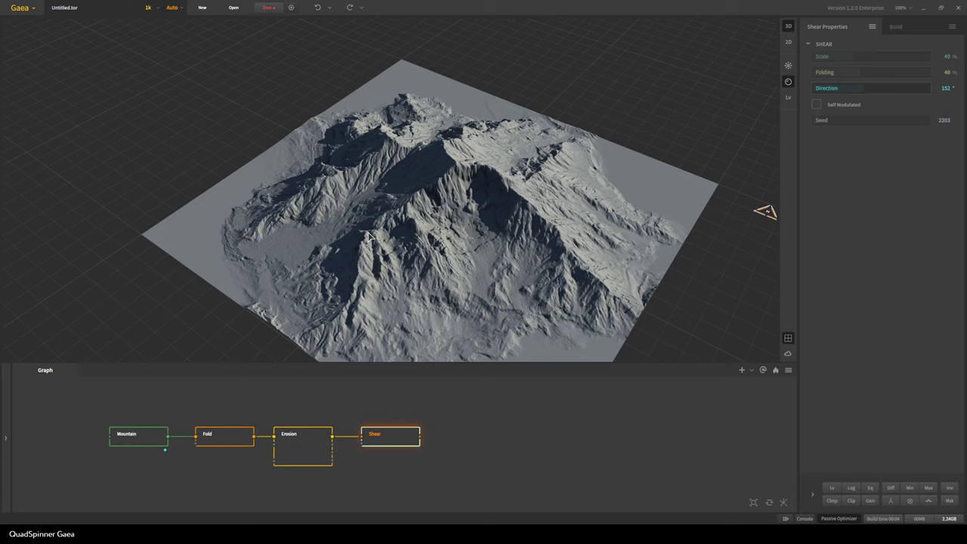
middle_click_drag(287, 449, 325, 499)
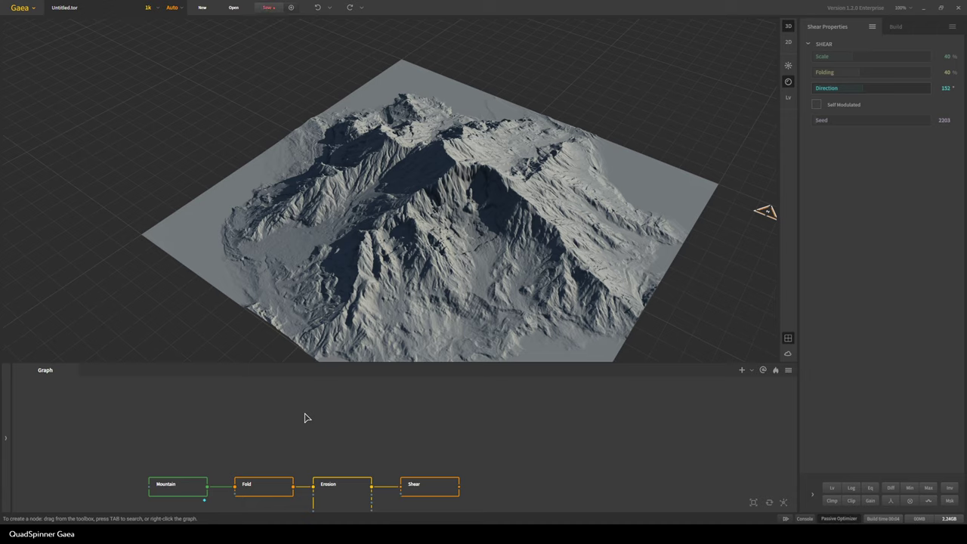
key("Tab")
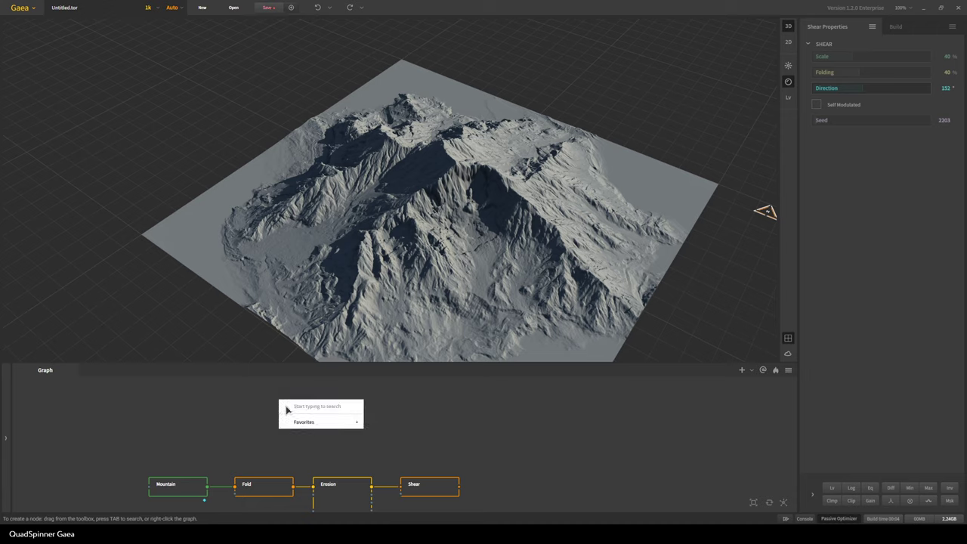
type("ridg")
key("Return")
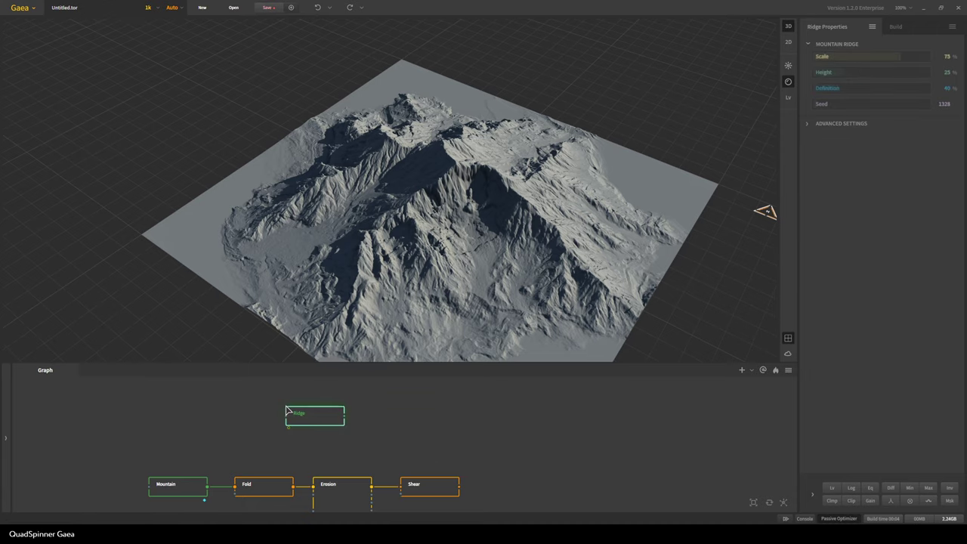
- Set the Ridge node's Definition to 100% and inspect the terrain from another side
mouse_move(431, 263)
left_mouse_down()
mouse_move(557, 271)
mouse_move(423, 264)
left_mouse_up()
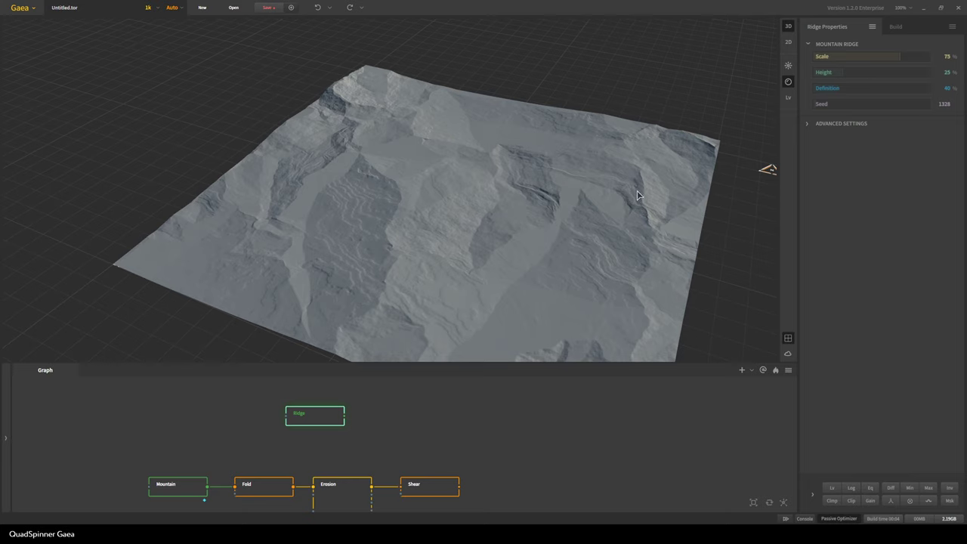
left_click_drag(920, 89, 929, 90)
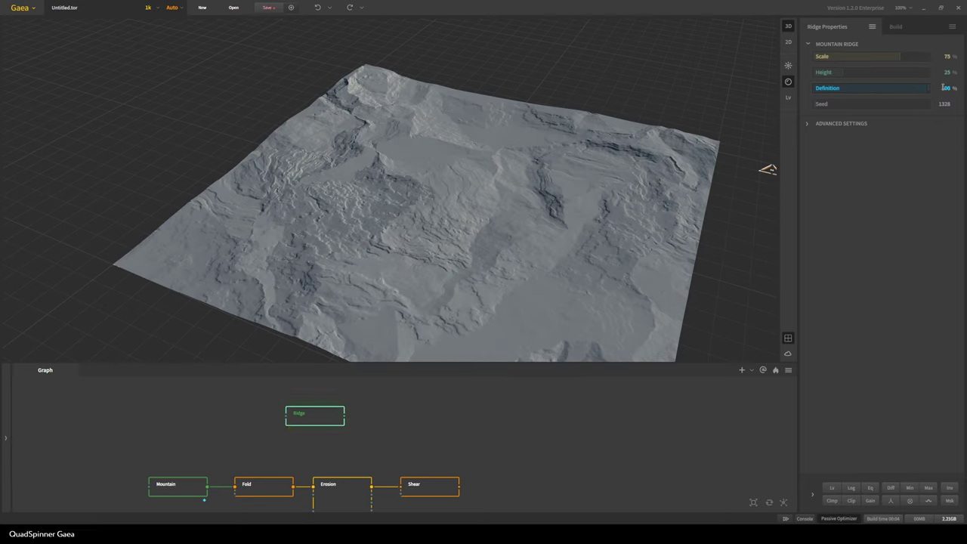
left_click_drag(593, 280, 355, 249)
- Try several seeds on the Ridge node, settle on 95504, and view the resulting terrain from above
left_click(836, 105)
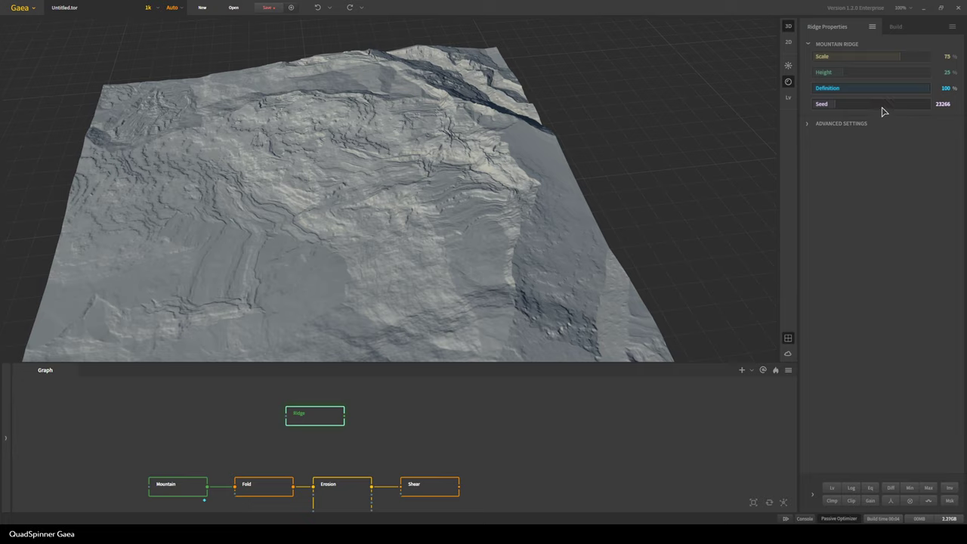
left_click(853, 104)
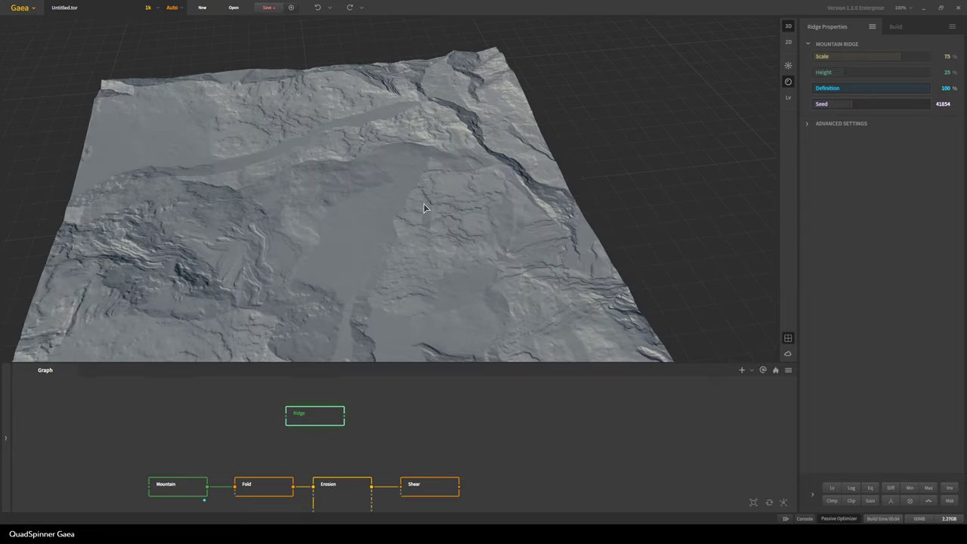
left_click_drag(425, 207, 664, 199)
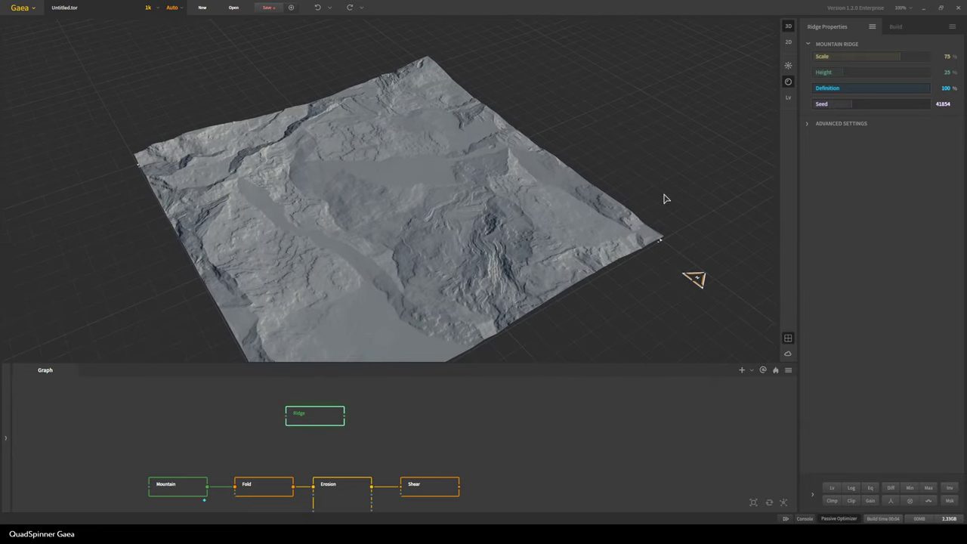
left_click(863, 103)
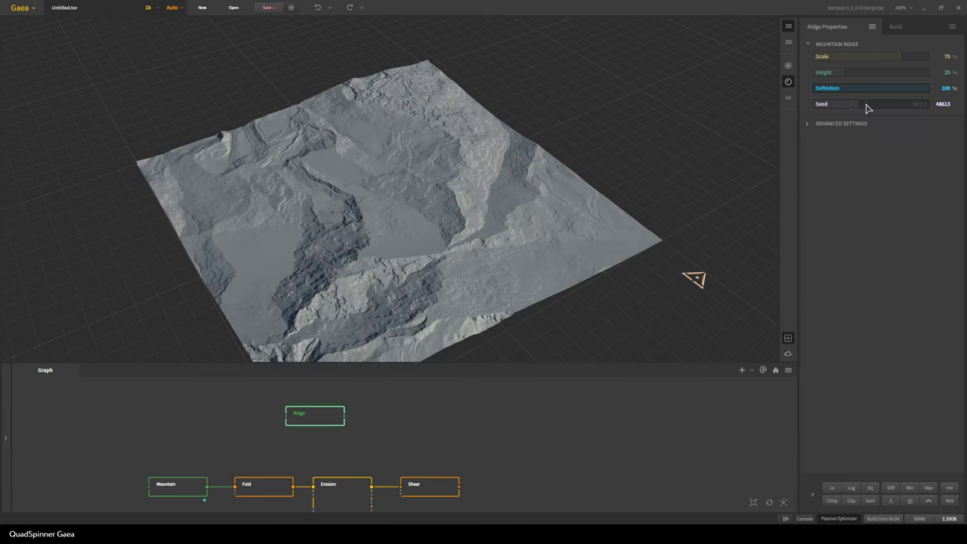
left_click(866, 104)
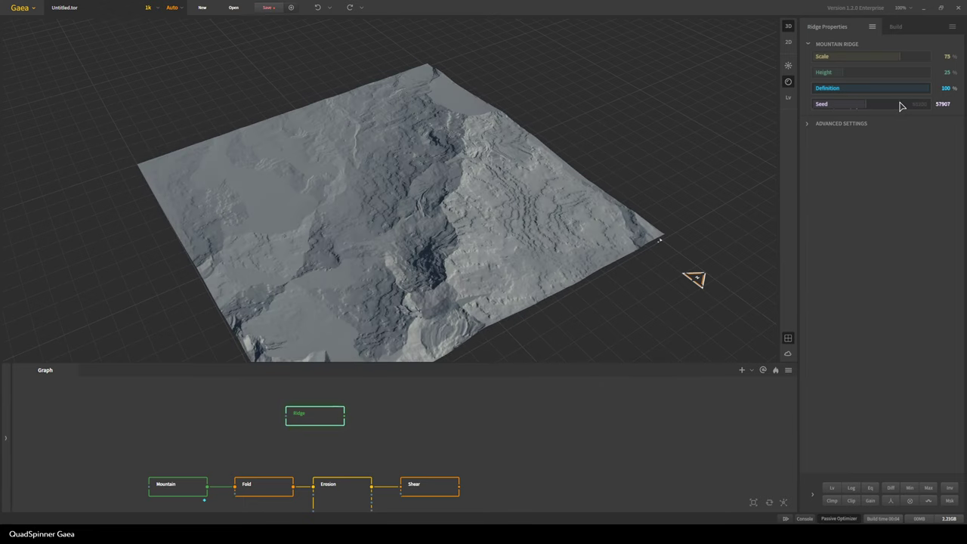
left_click(883, 104)
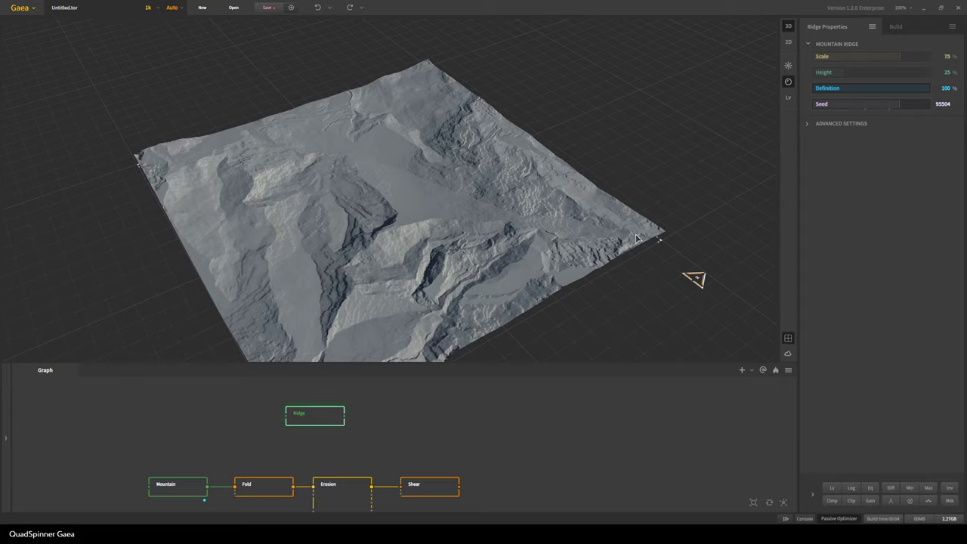
left_click_drag(636, 238, 352, 153)
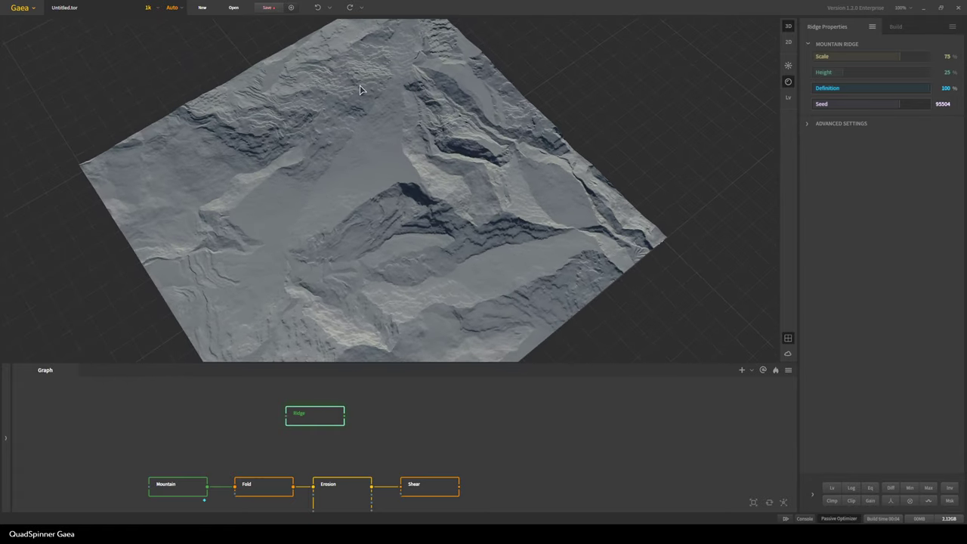
- Add a Shear node connected to the Ridge node's output and align it beside the Ridge node
scroll(349, 431, "up", 2)
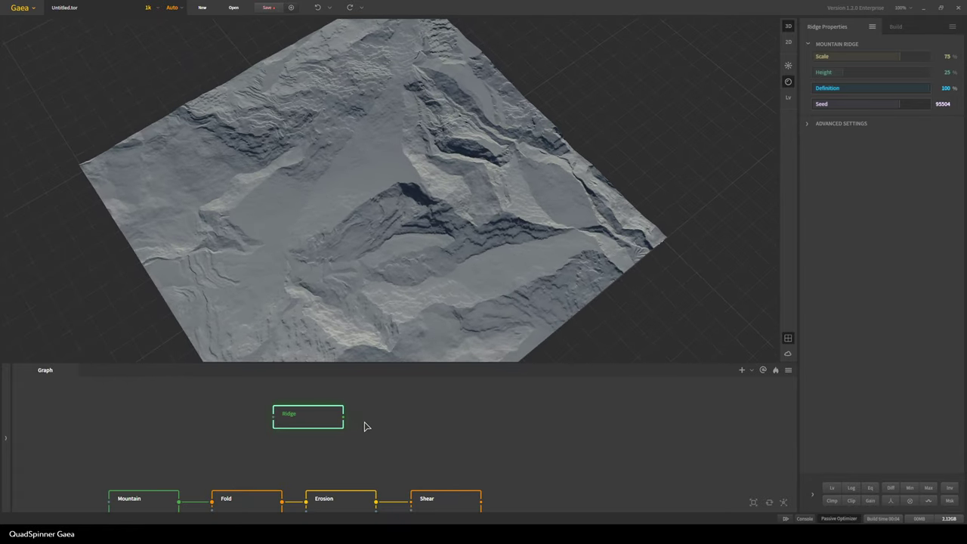
middle_click_drag(365, 425, 250, 426)
left_click_drag(239, 420, 281, 417)
type("shear")
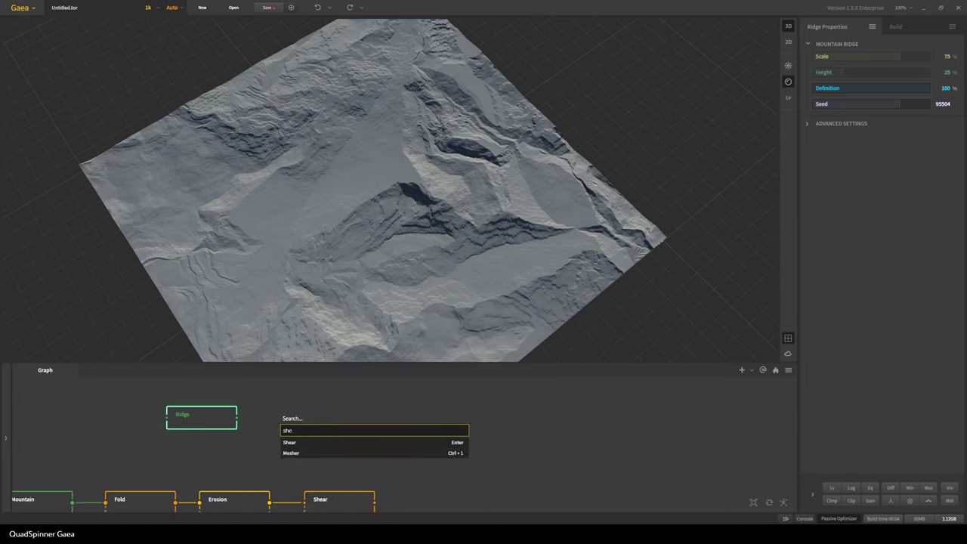
left_click(305, 442)
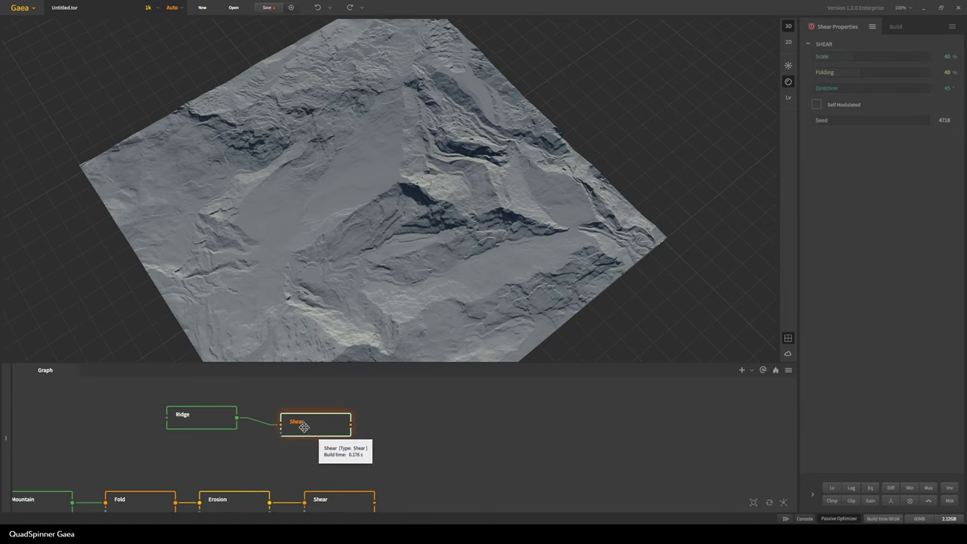
left_click_drag(305, 427, 293, 421)
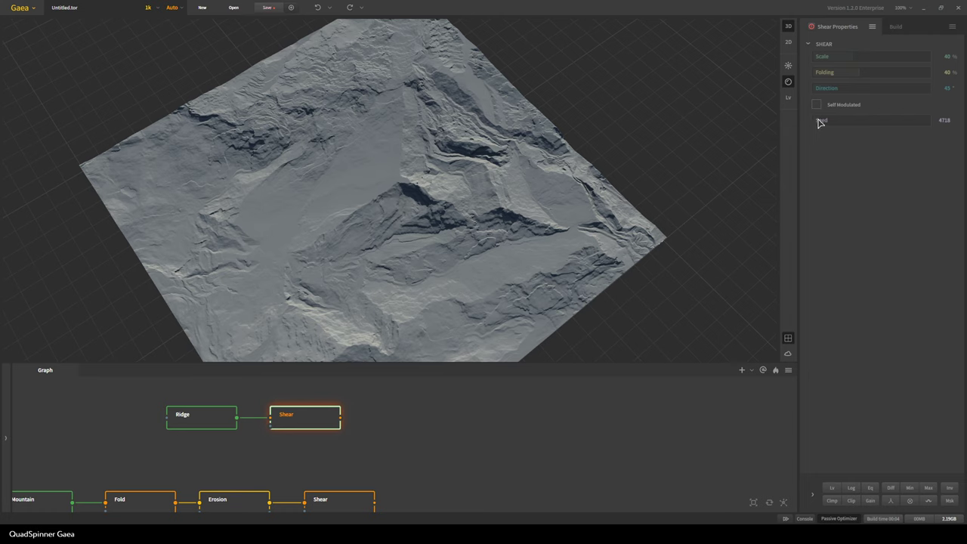
- Set the Direction of the Shear node after Ridge to 141° and its Folding to 100%, inspecting the terrain
left_click_drag(833, 90, 880, 90)
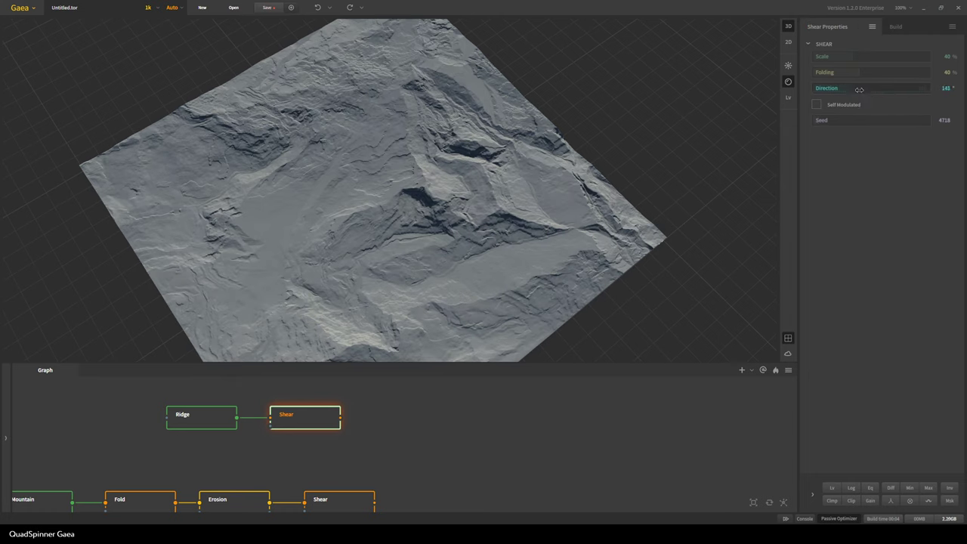
scroll(321, 221, "up", 3)
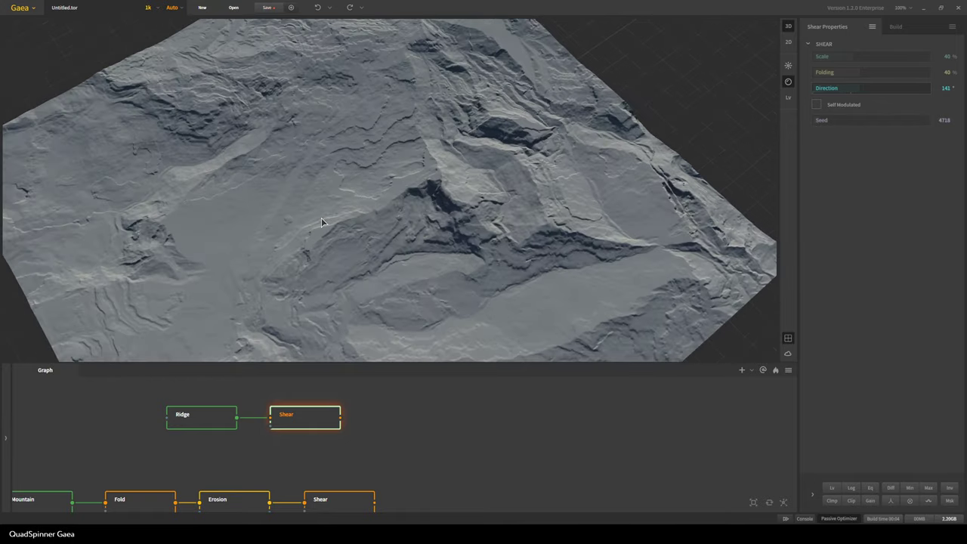
left_click_drag(321, 218, 342, 247)
scroll(450, 249, "down", 3)
left_click(898, 71)
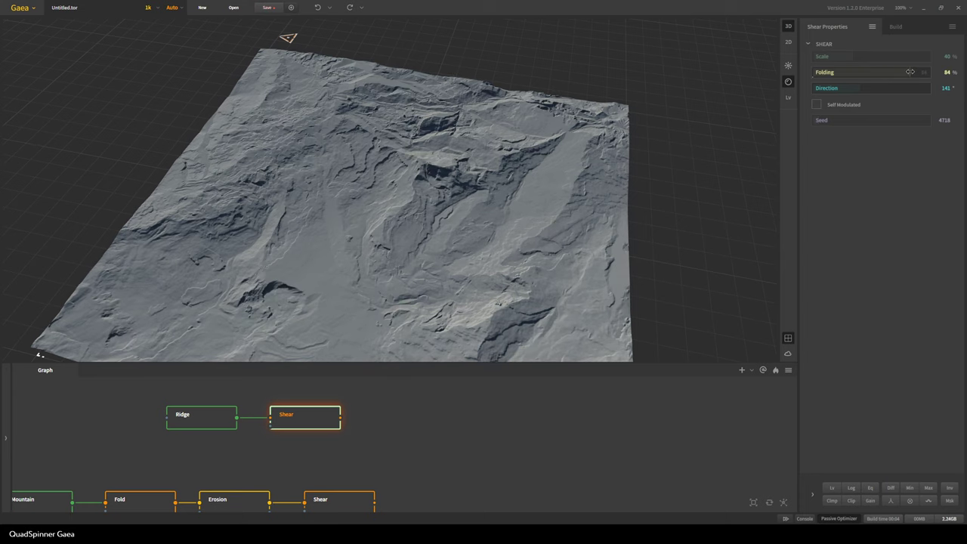
left_click_drag(910, 71, 933, 70)
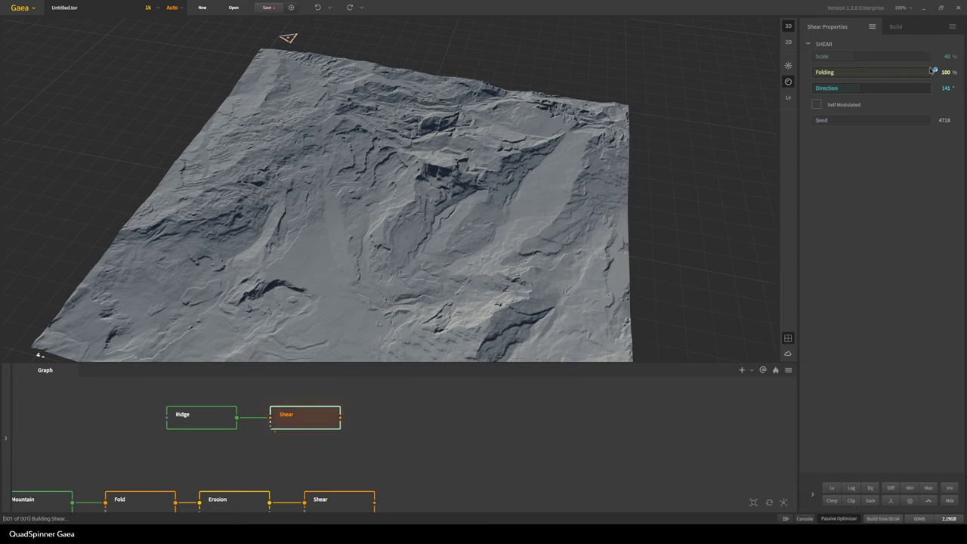
- Examine the sheared Ridge terrain from above, up close and at ground level
left_click_drag(306, 252, 282, 39)
scroll(281, 250, "up", 3)
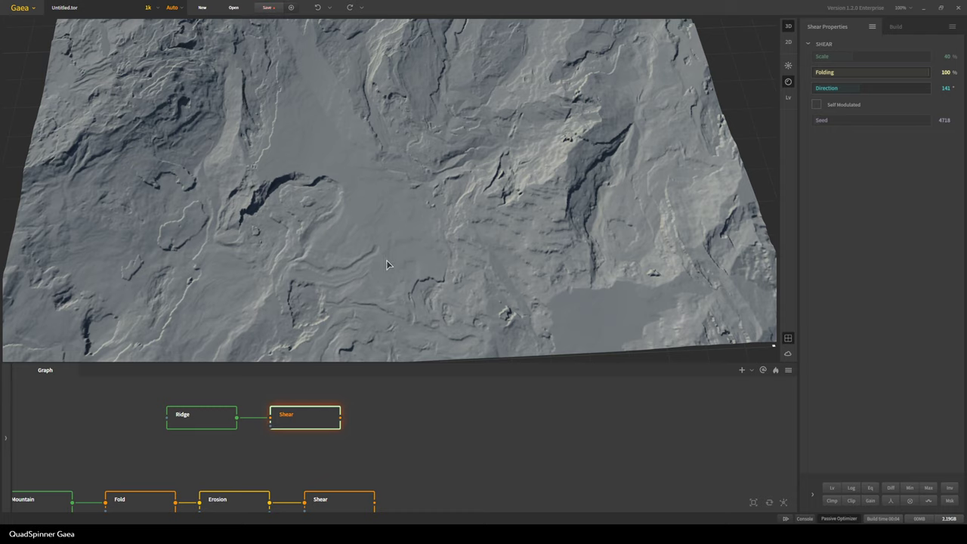
scroll(283, 214, "down", 3)
left_click_drag(283, 214, 344, 334)
scroll(356, 401, "down", 2)
- Compare the sheared Ridge terrain with the Mountain chain's Shear result and with the plain Ridge terrain, viewing it from several angles
scroll(339, 431, "right", 1)
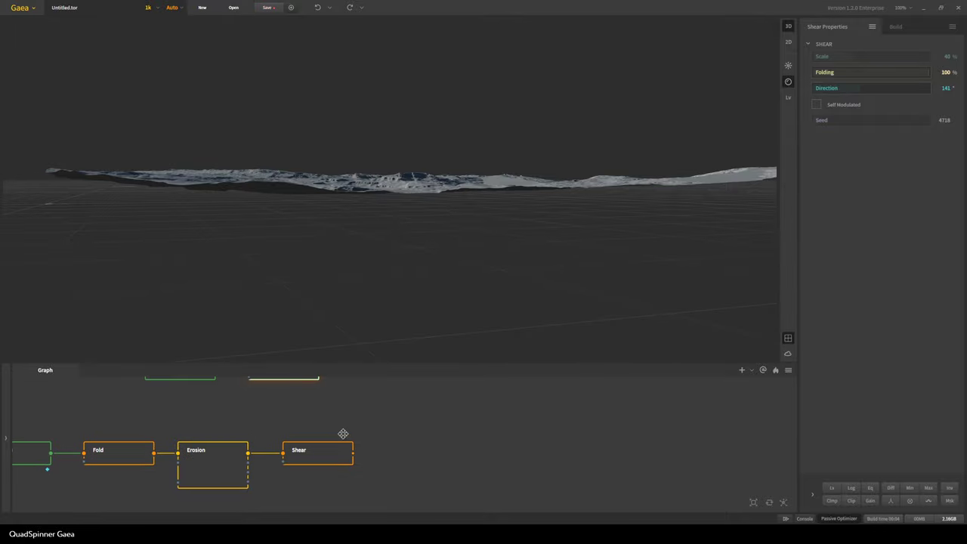
left_click(330, 450)
scroll(302, 414, "up", 2)
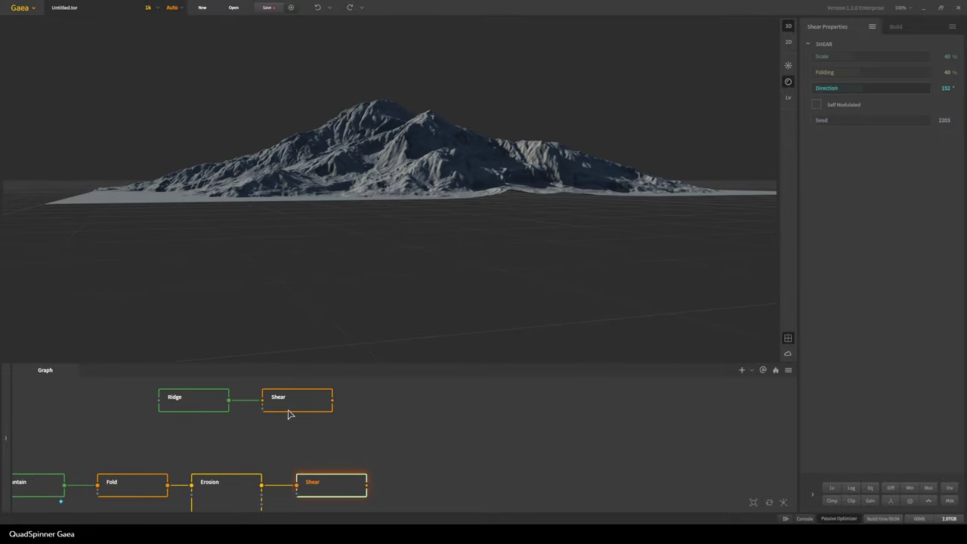
left_click(288, 404)
left_click_drag(386, 298, 354, 265)
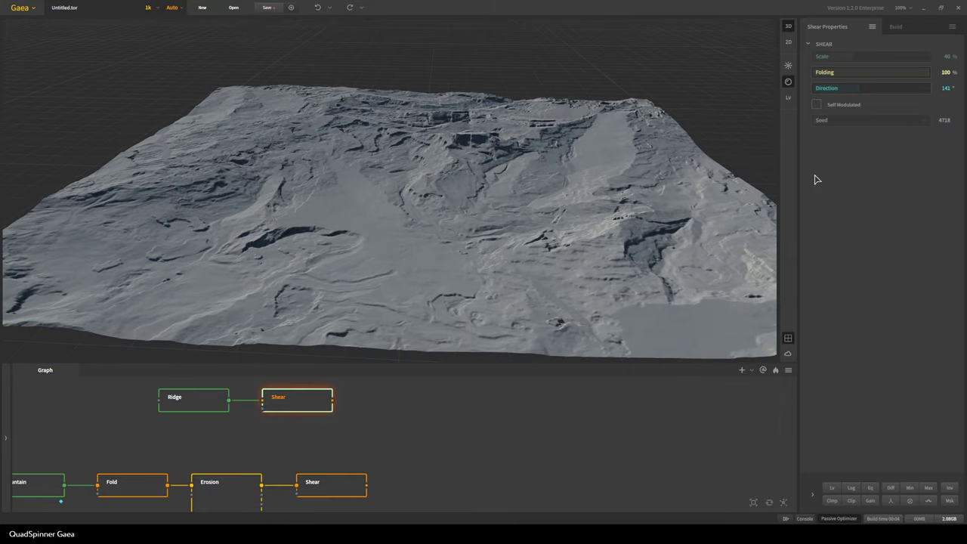
left_click(180, 409)
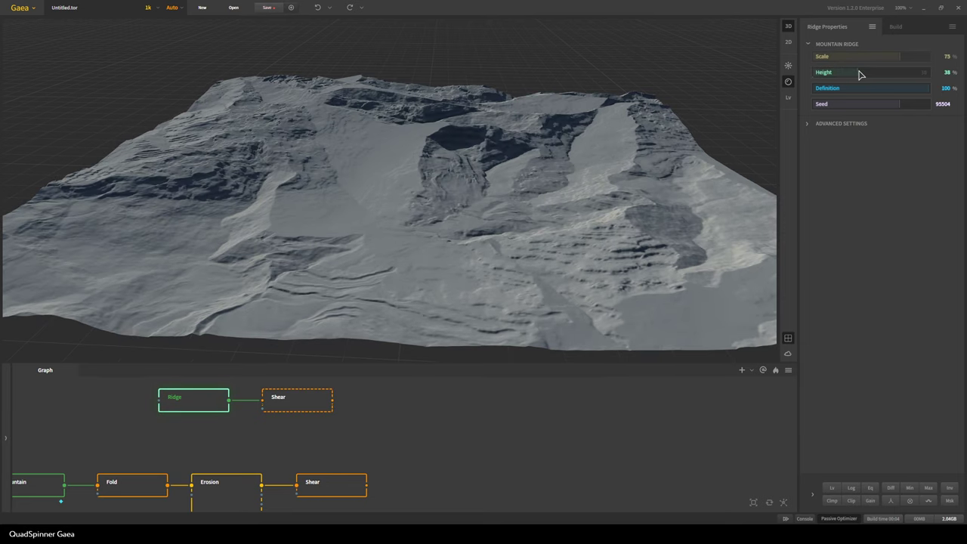
left_click(273, 402)
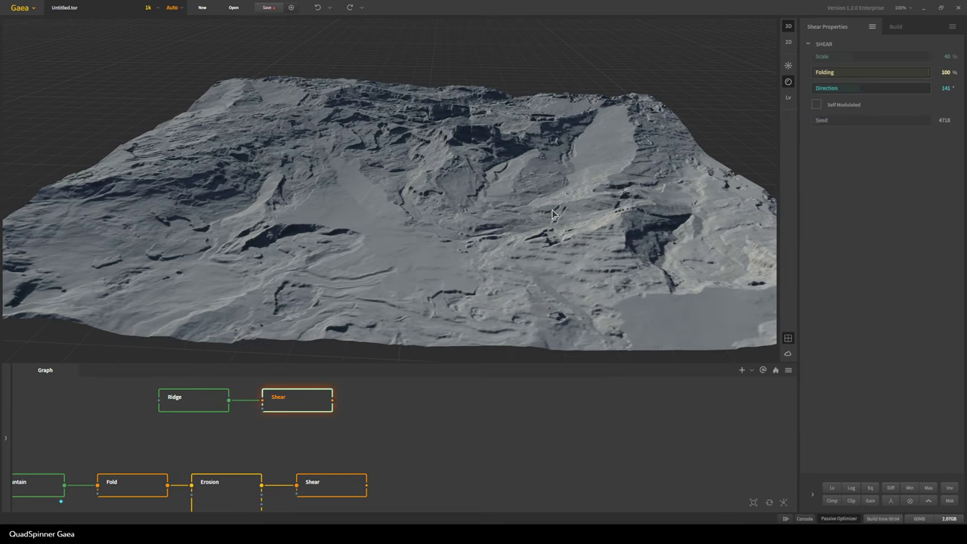
scroll(464, 232, "down", 2)
left_click_drag(465, 232, 437, 136)
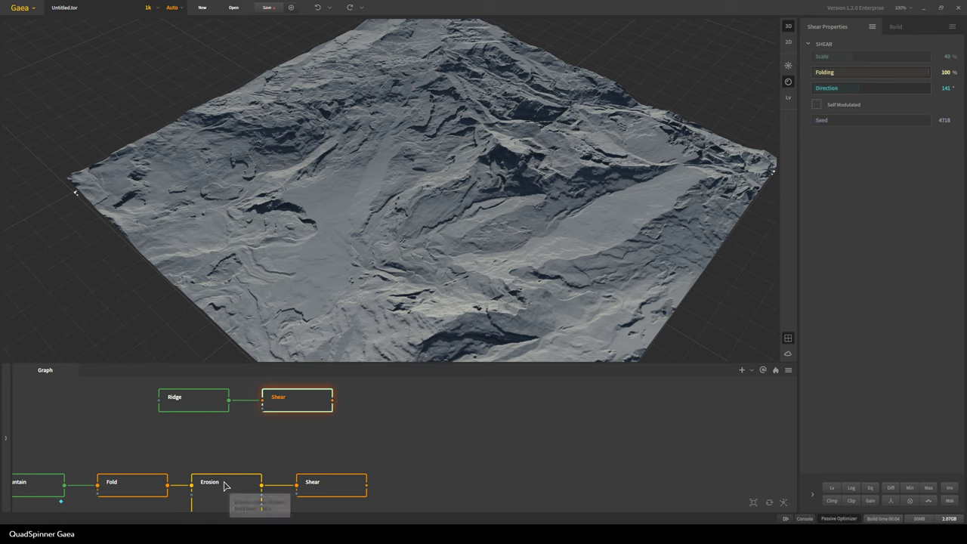
left_click(338, 490)
left_click(302, 413)
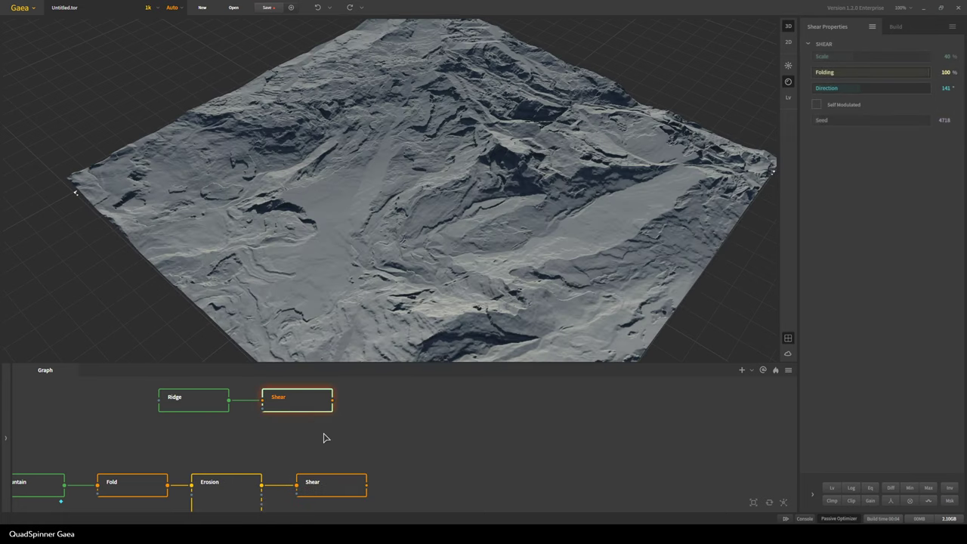
- Move the Ridge and its Shear node together so they line up above the Mountain chain's Erosion and Shear nodes, and inspect the terrain
left_click_drag(207, 410, 242, 425)
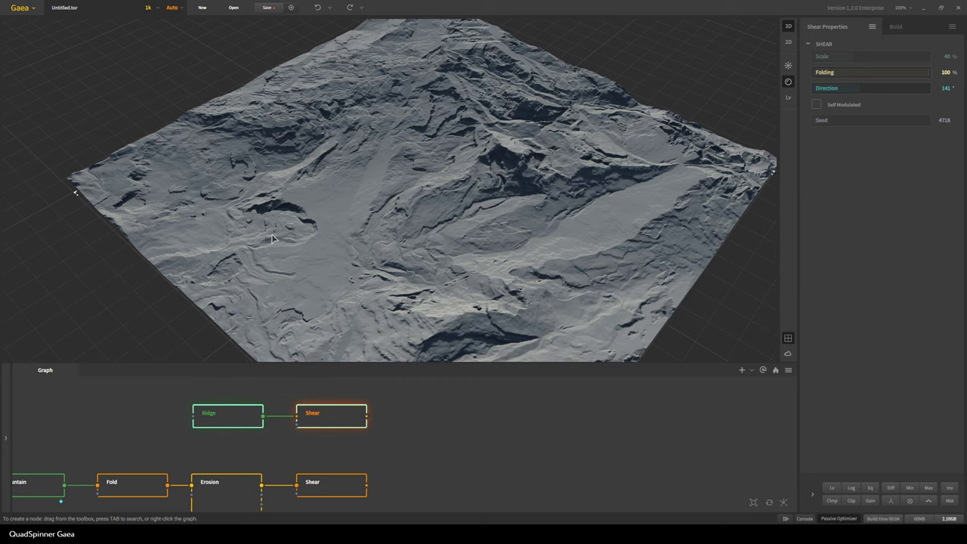
left_click_drag(343, 254, 428, 267)
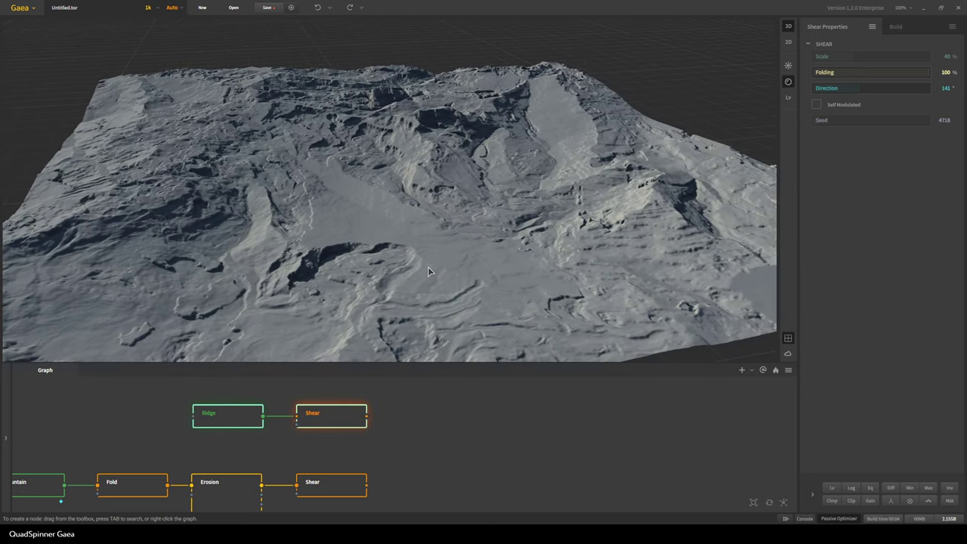
left_click(339, 440)
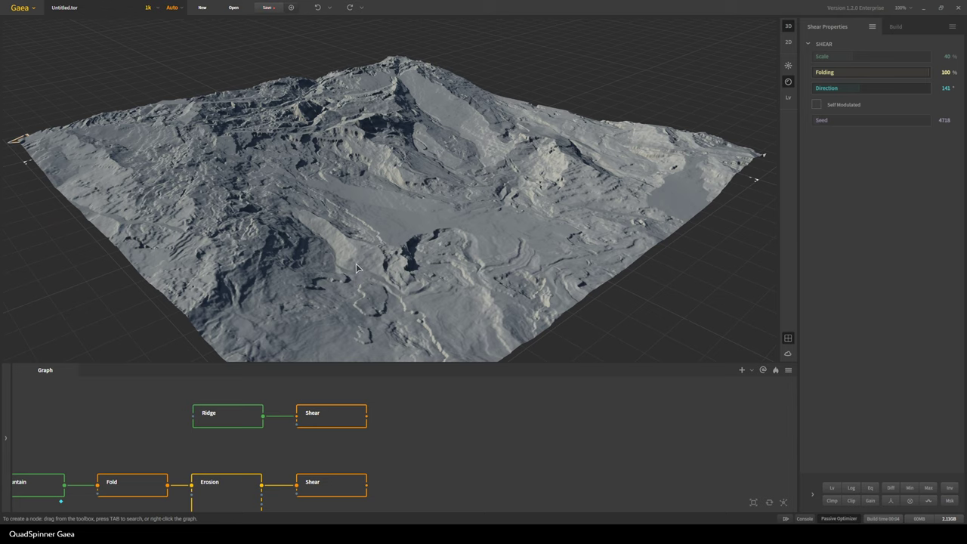
left_click_drag(323, 262, 247, 254)
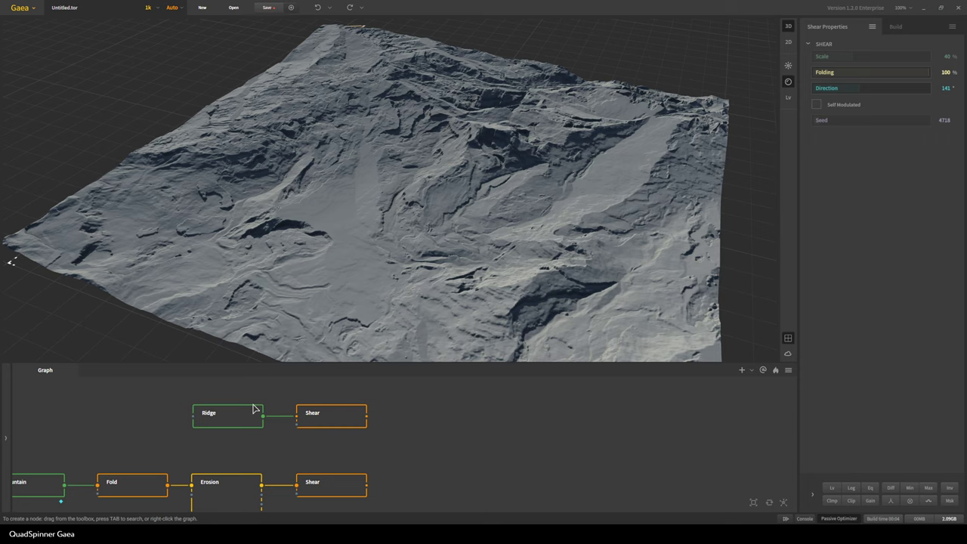
- Check the Ridge node's terrain and Height setting against the result of the Shear node after it
left_click(200, 411)
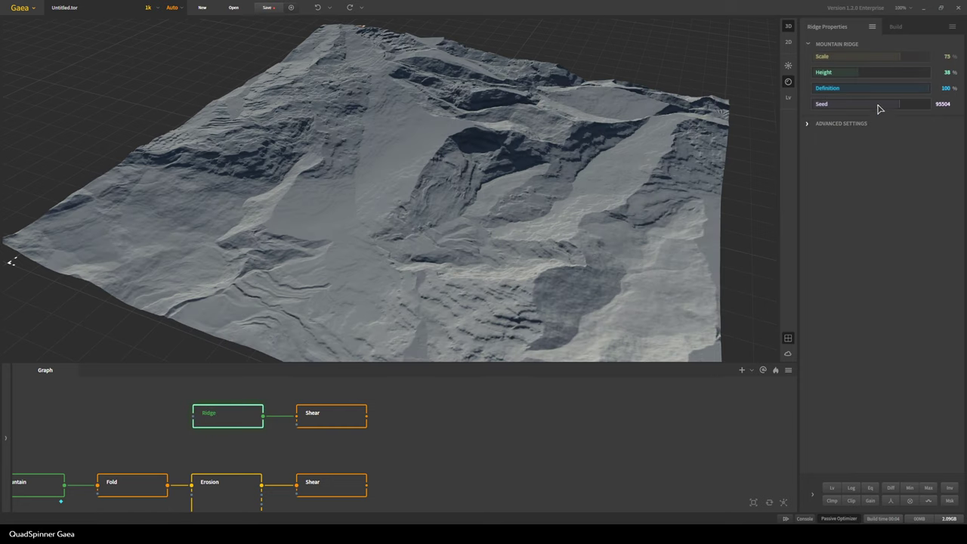
right_click(894, 76)
left_click(888, 72)
left_click(347, 421)
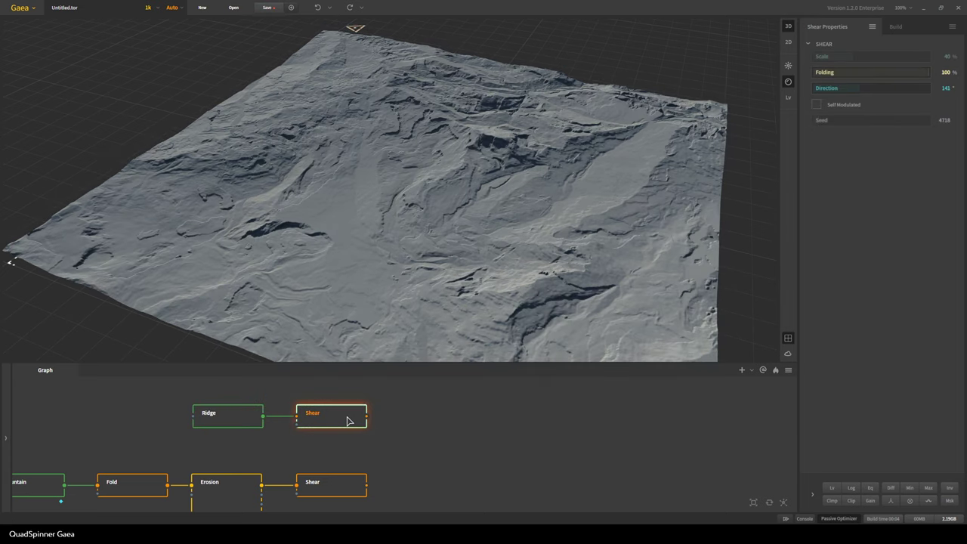
- Set a post-process Multiplier of 1.45 on the Shear node after Ridge and inspect the terrain from several angles
left_click(910, 501)
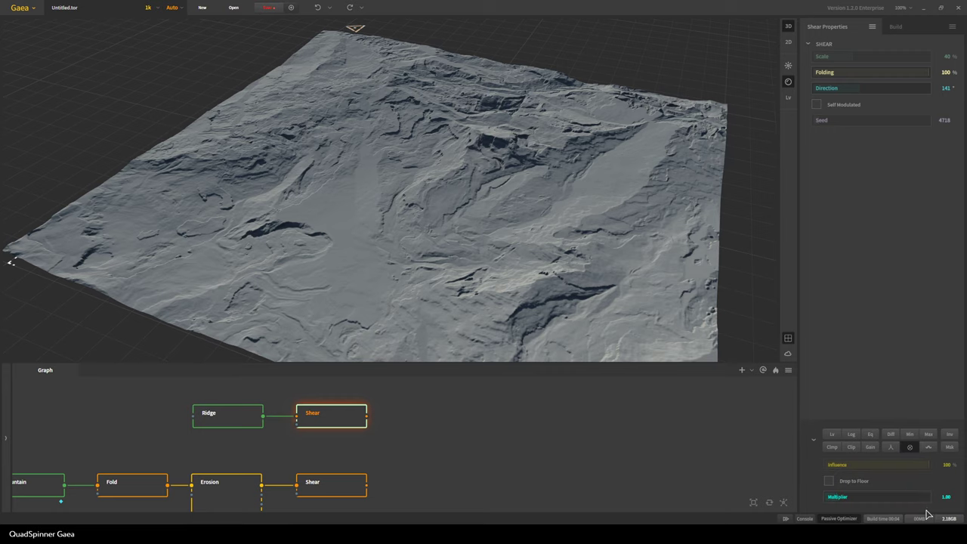
left_click(908, 448)
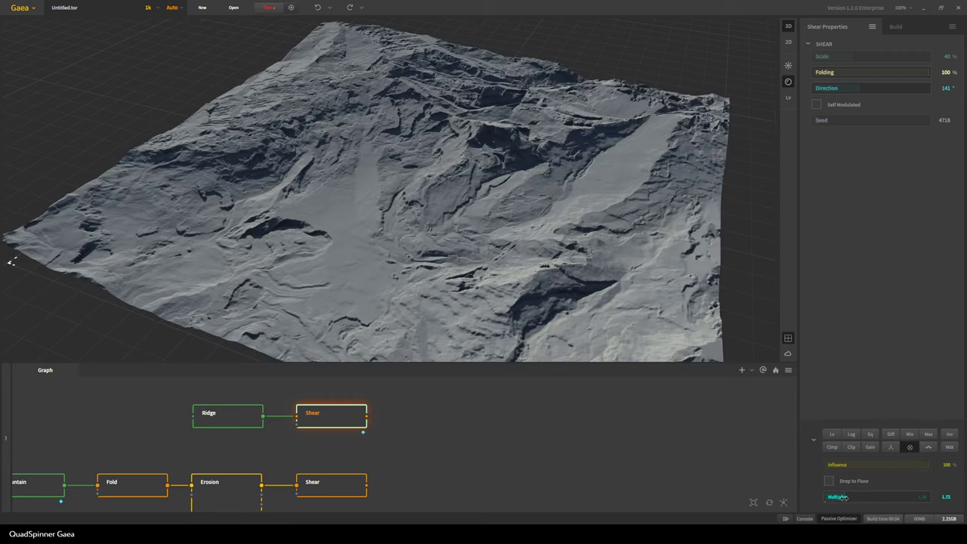
left_click_drag(545, 318, 465, 295)
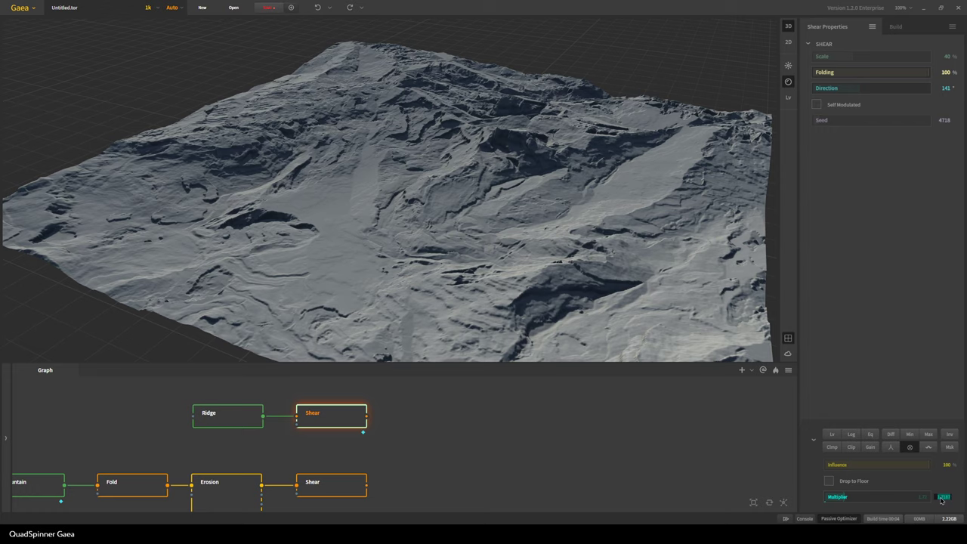
type("1")
key("Return")
scroll(600, 300, "down", 3)
left_click_drag(600, 300, 582, 271)
scroll(663, 310, "up", 3)
scroll(582, 272, "down", 3)
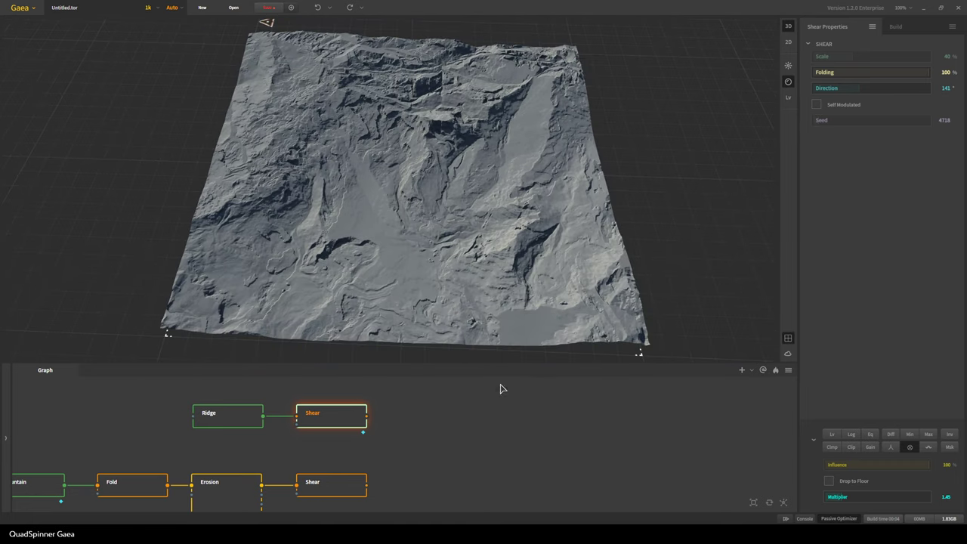
- Add a Canyonizer node connected to the output of the Shear node after Ridge and line it up beside that node
scroll(400, 438, "down", 3)
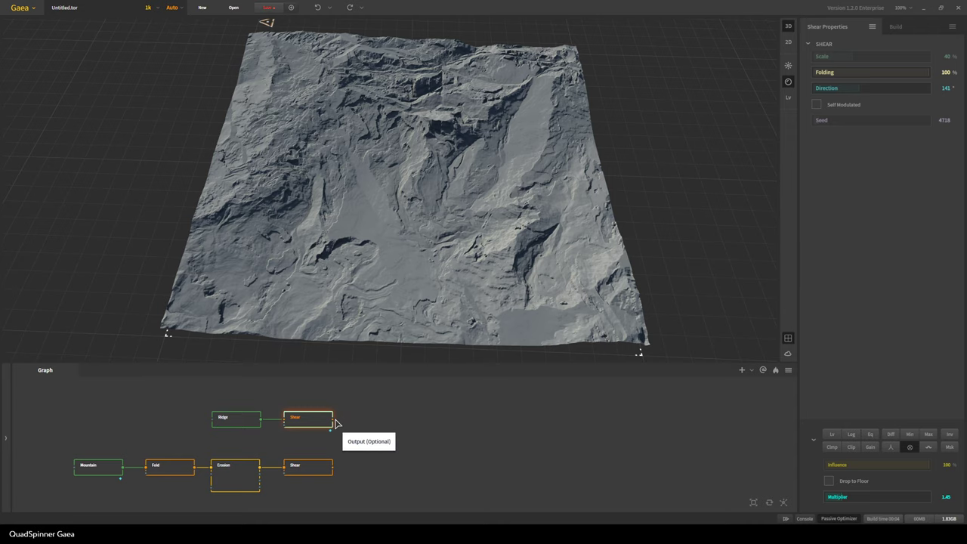
key("Tab")
type("can")
left_click(403, 447)
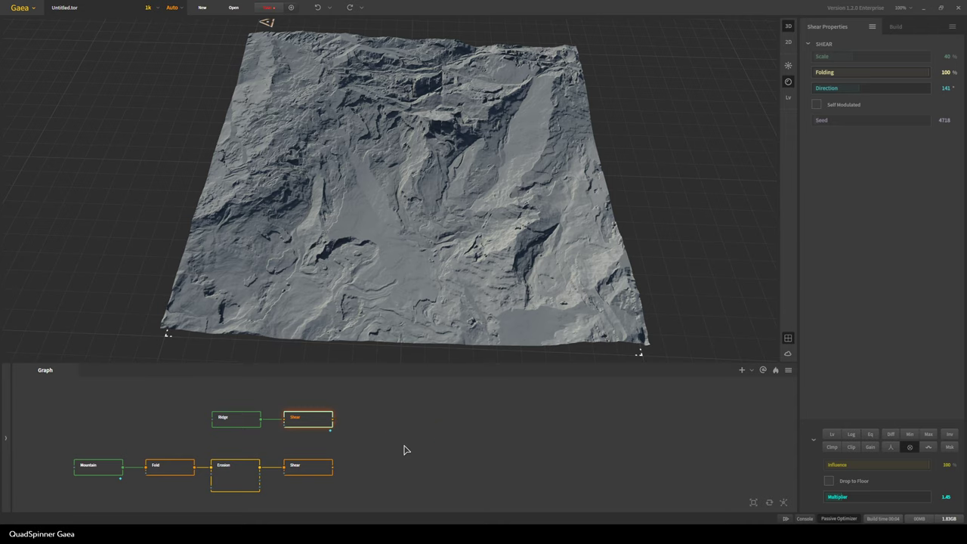
left_click_drag(413, 438, 392, 431)
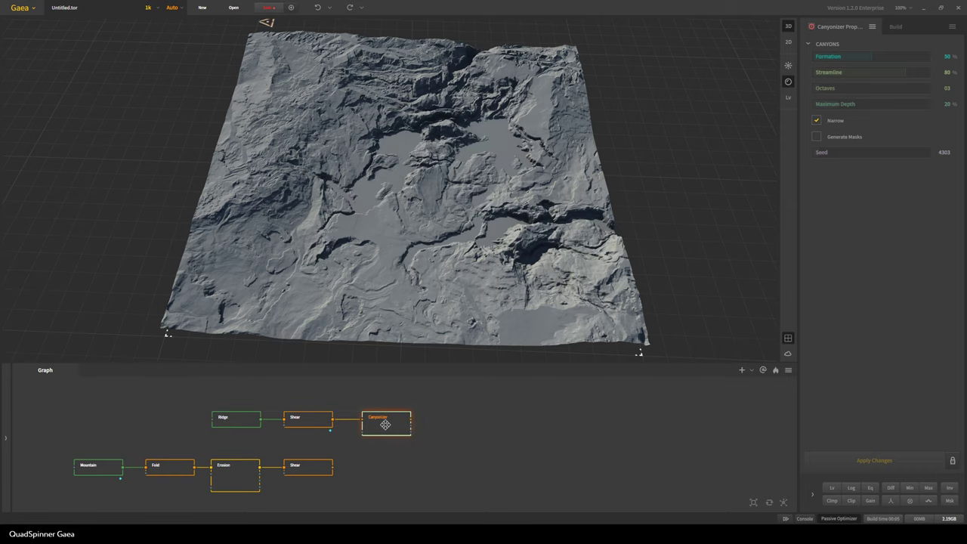
- Set the Canyonizer's Octaves to 7 and its Maximum Depth first to 5%, finally to 8%, applying the changes
scroll(447, 249, "up", 3)
left_click_drag(447, 249, 361, 296)
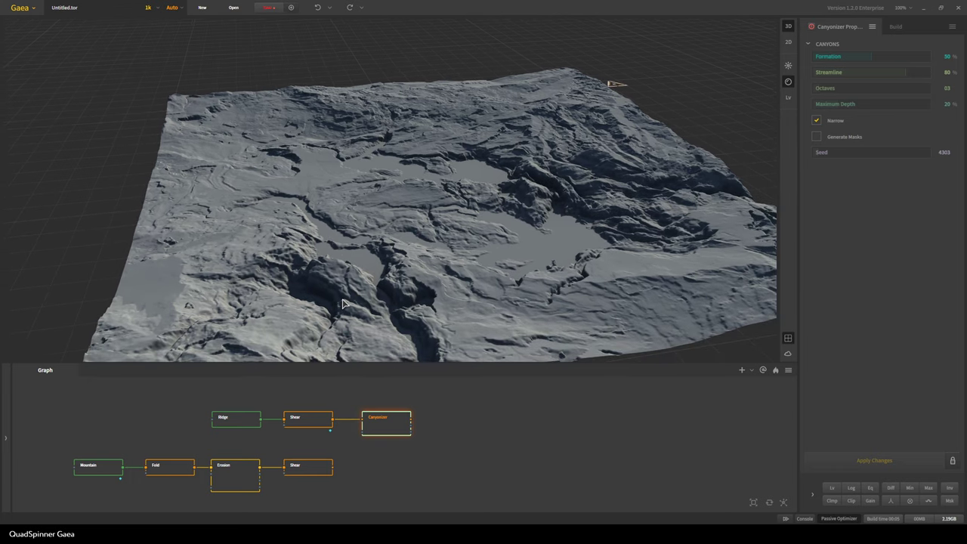
left_click_drag(303, 223, 212, 168)
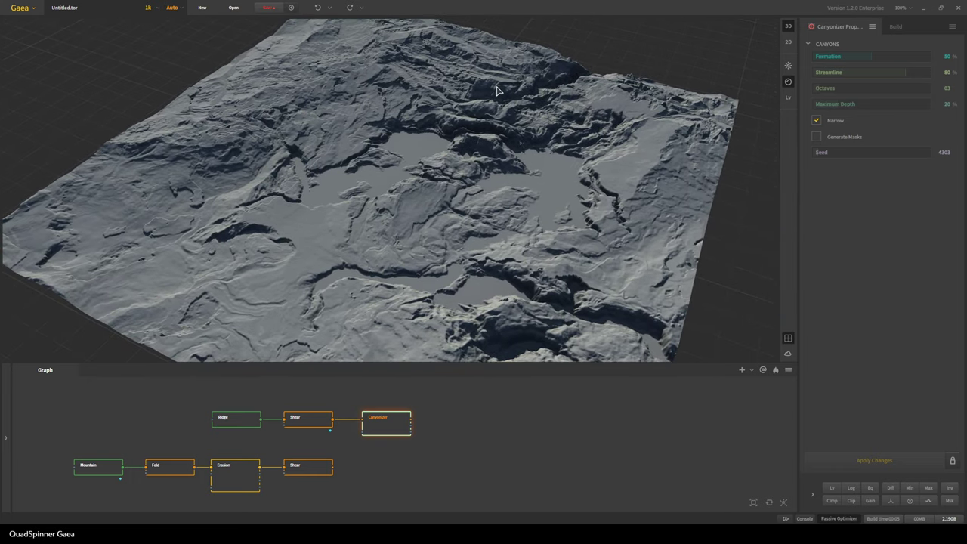
left_click(820, 104)
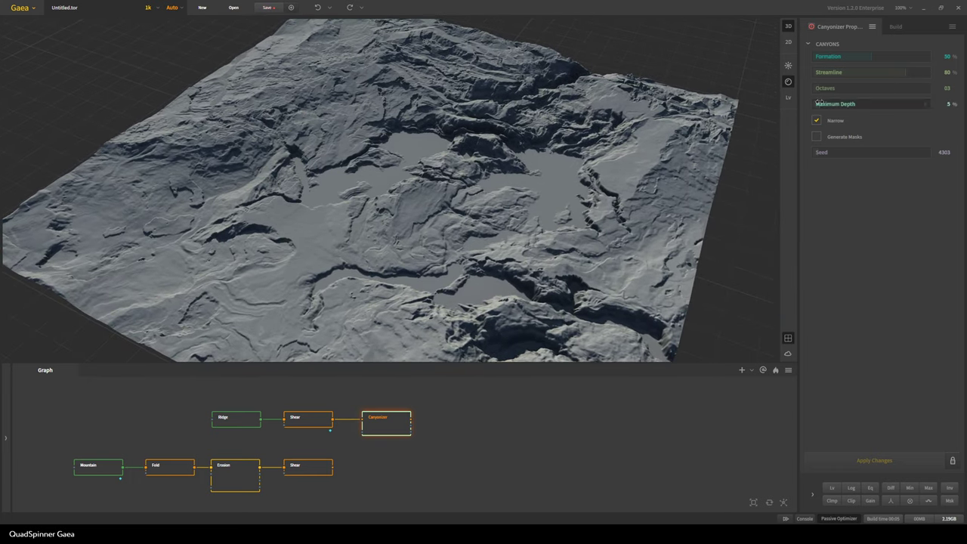
left_click(874, 463)
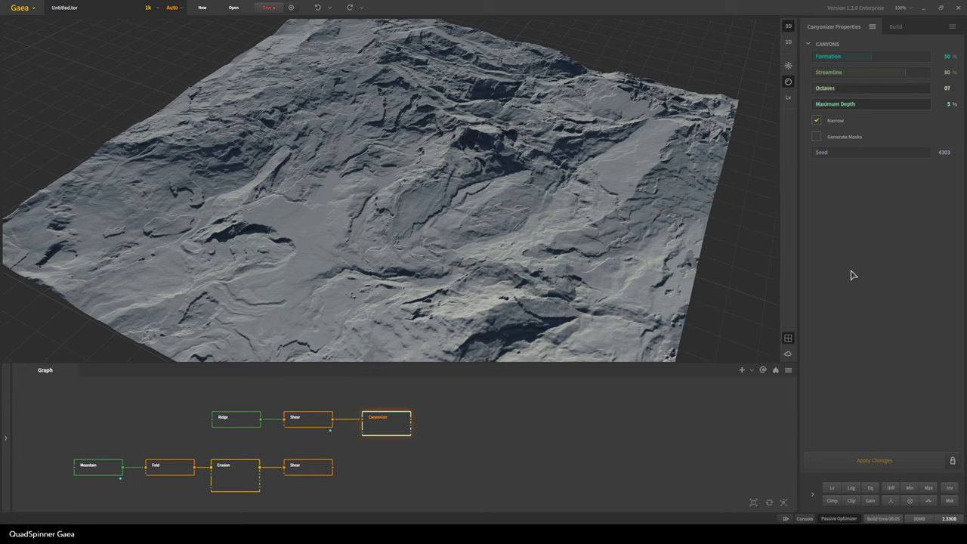
left_click(880, 457)
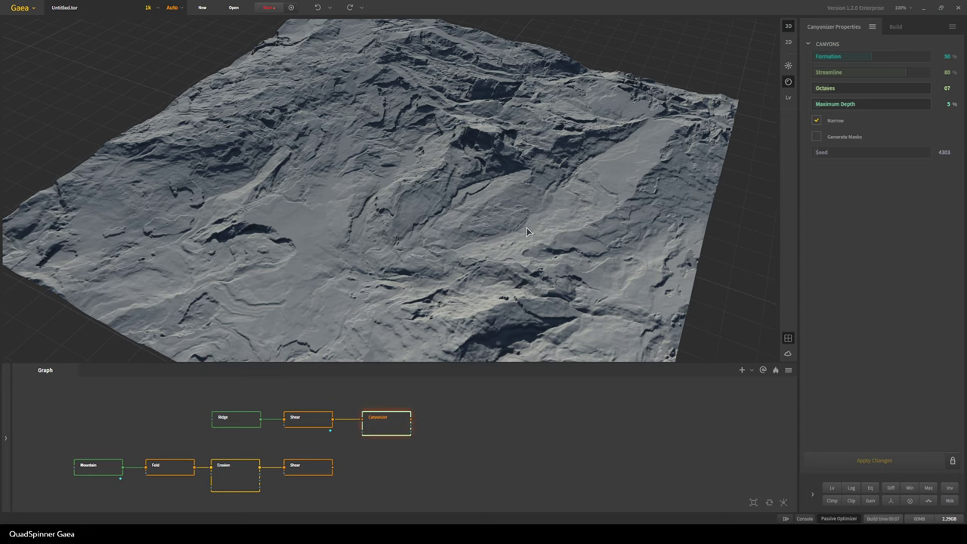
left_click(823, 103)
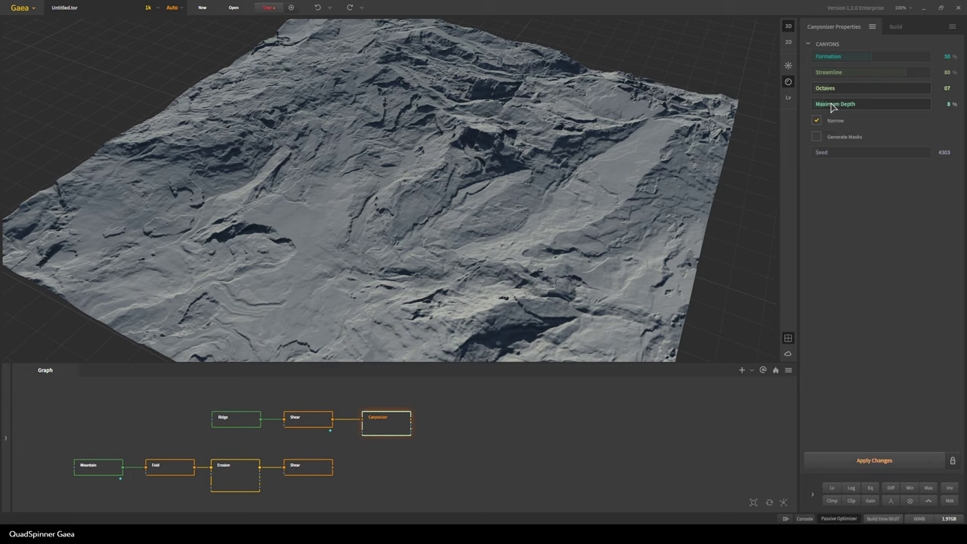
left_click(825, 463)
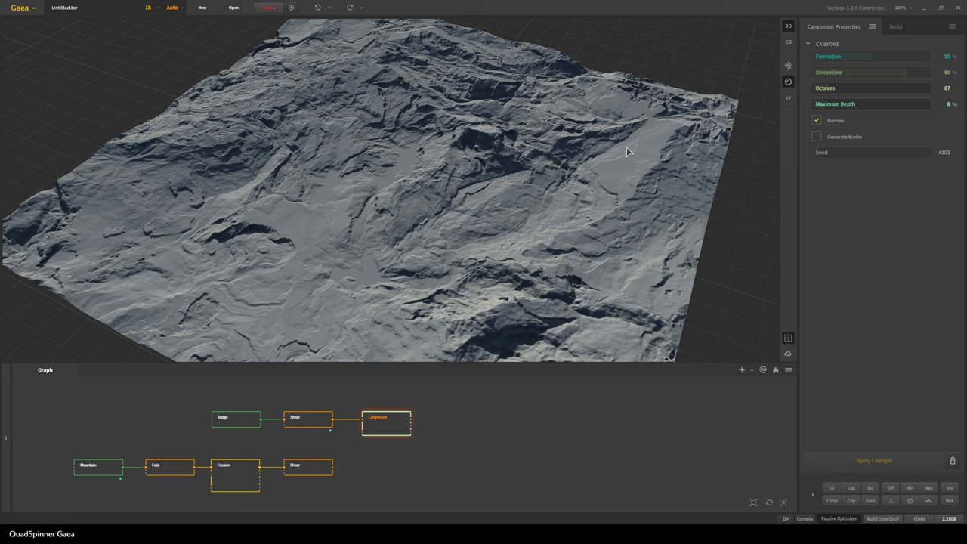
- Compare the Ridge chain's Shear and Canyonizer results with the terrain from the Mountain chain's Shear node
left_click(314, 426)
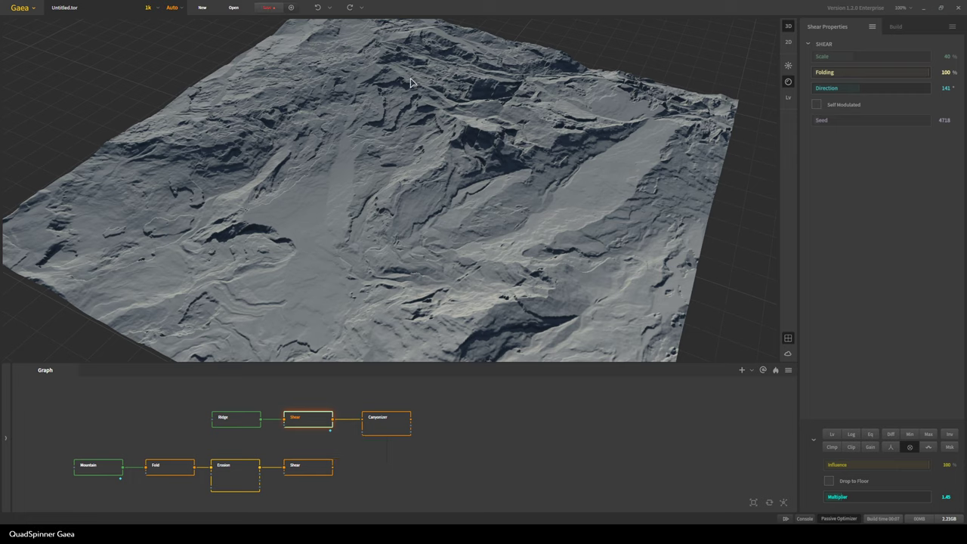
left_click(385, 420)
left_click_drag(401, 215, 430, 258)
left_click(315, 471)
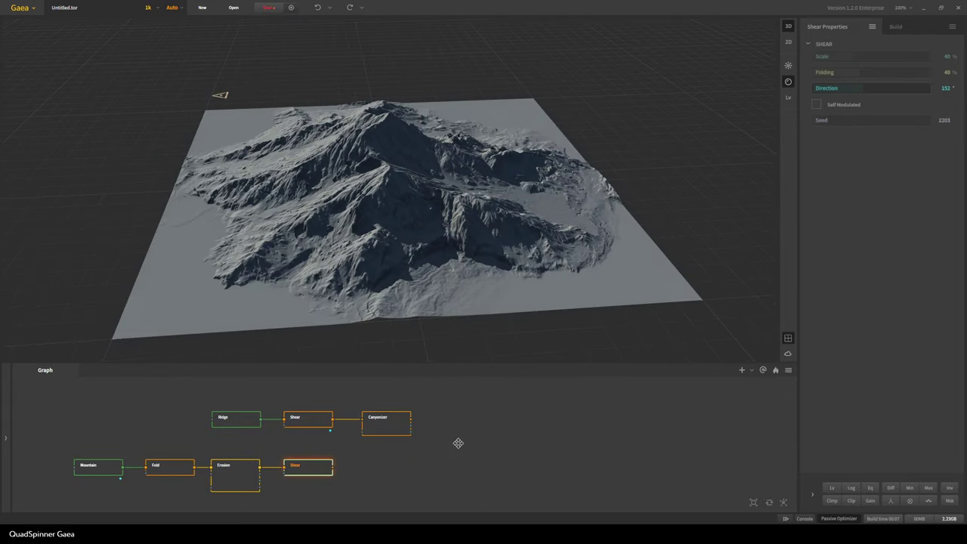
- Merge the Canyonizer output and the Mountain chain's Shear output in a new Combine node
middle_click_drag(457, 442, 370, 436)
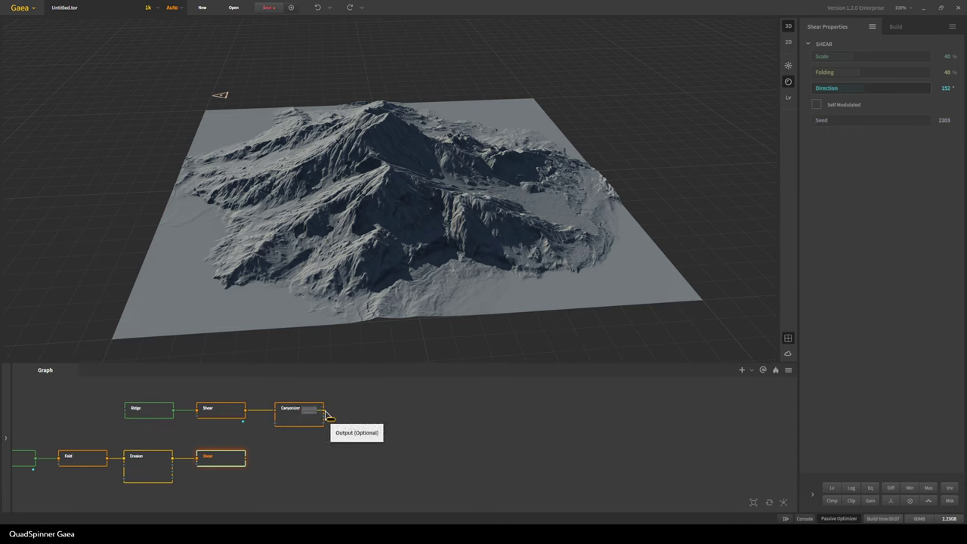
left_click_drag(325, 414, 248, 462)
left_click(371, 444)
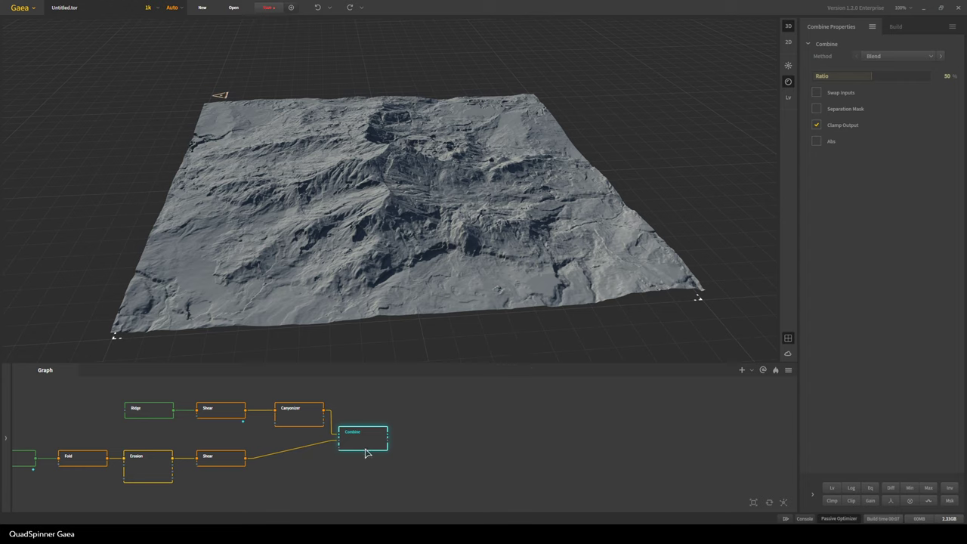
- Apply the 100 Max preset to the Combine node and view the whole merged terrain
right_click(366, 452)
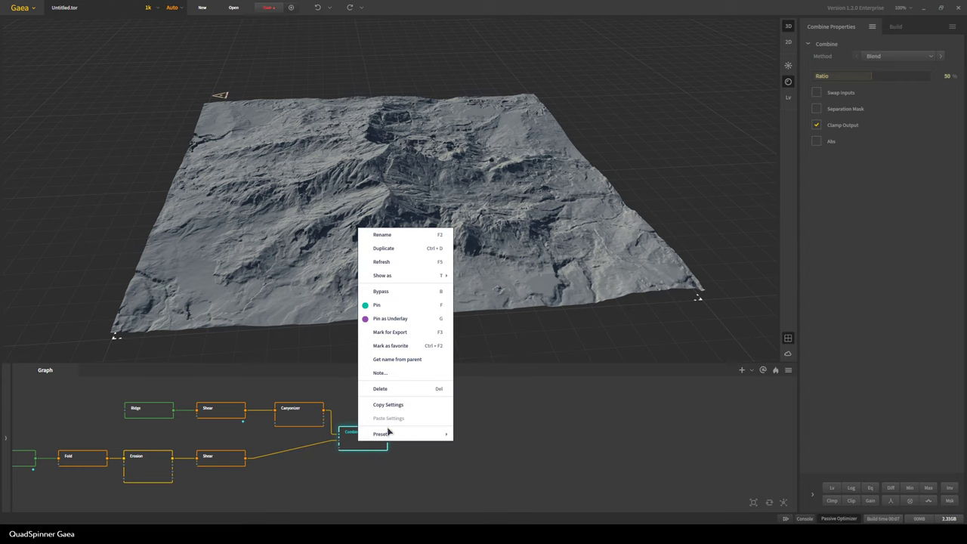
mouse_move(392, 435)
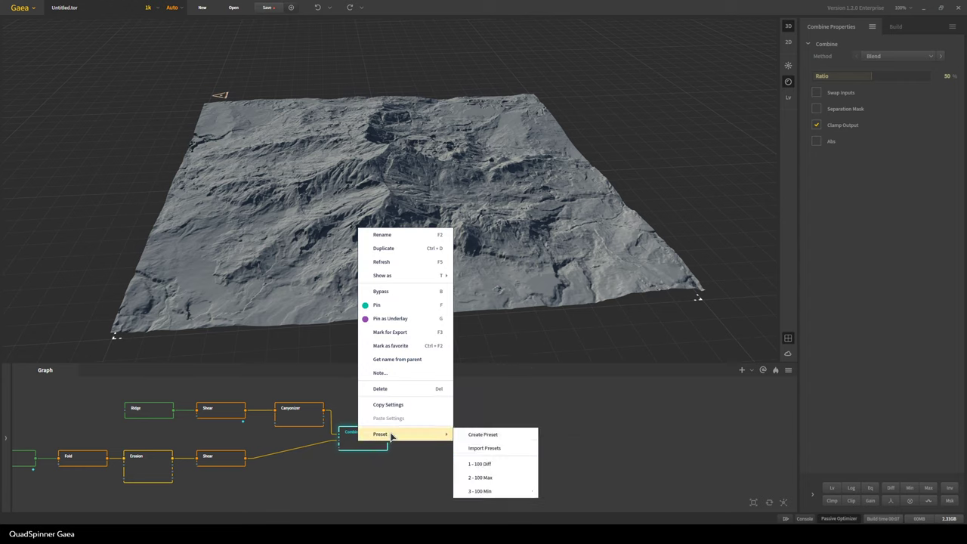
left_click(507, 478)
scroll(453, 295, "down", 3)
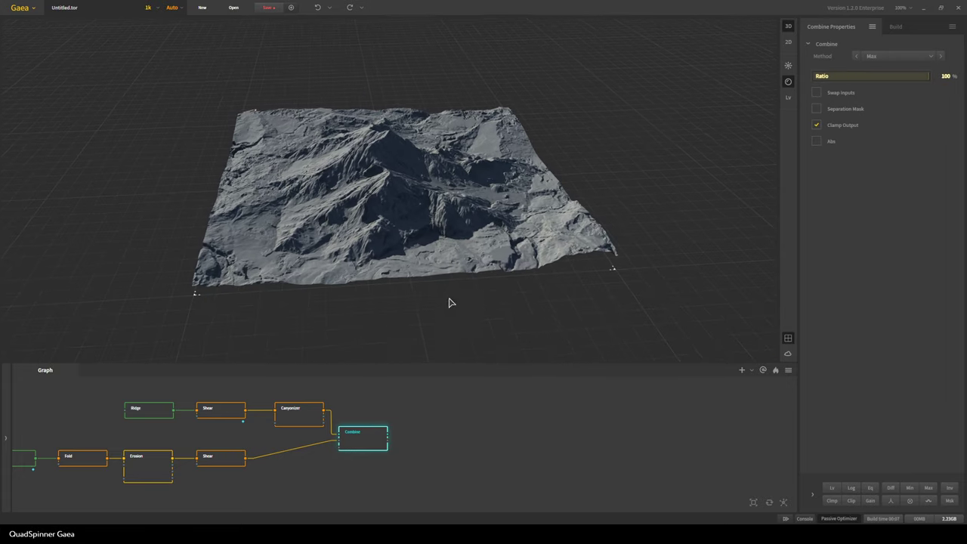
- Examine the merged Combine terrain from several sides, checking where the mountain sits within the rocky ground
left_click_drag(448, 303, 313, 287)
scroll(410, 258, "up", 3)
left_click_drag(411, 258, 400, 276)
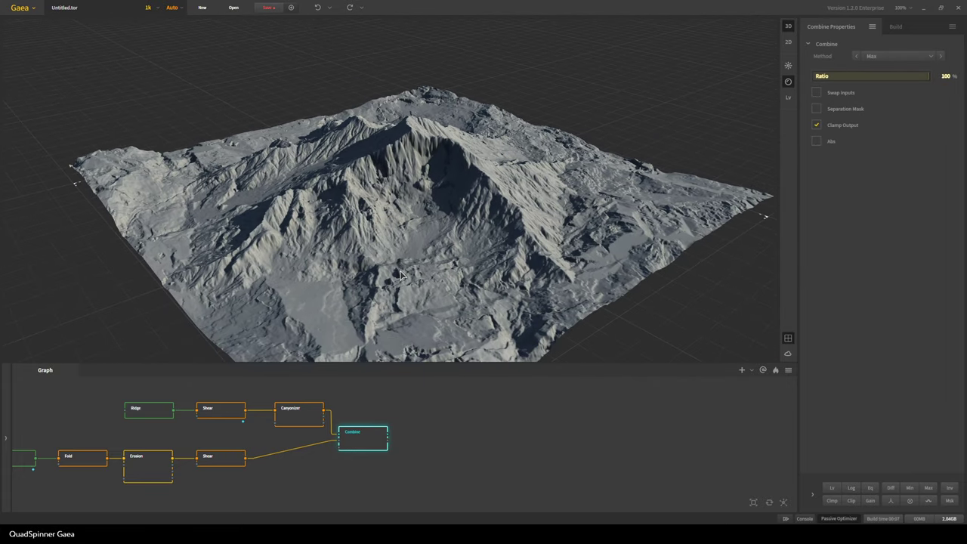
left_click_drag(305, 290, 476, 297)
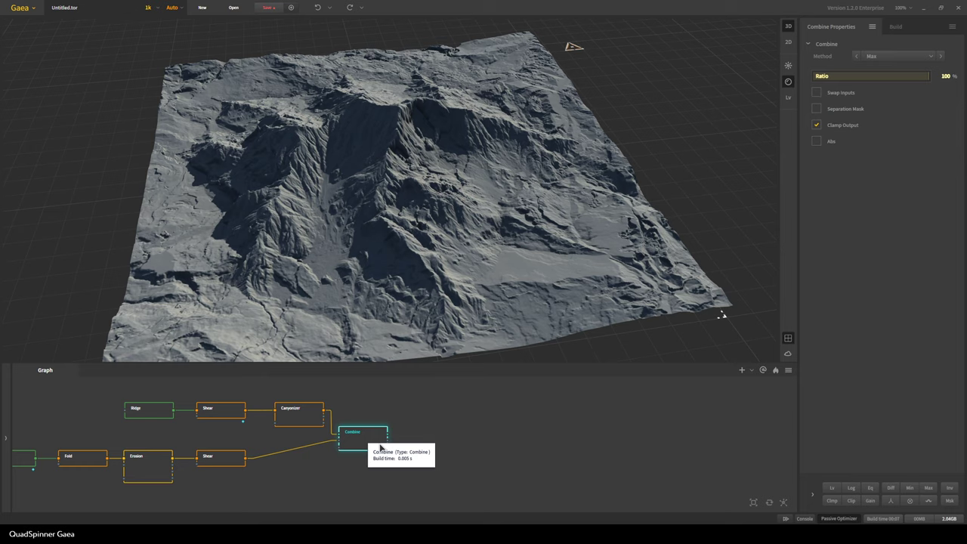
scroll(506, 276, "down", 2)
left_click_drag(505, 275, 362, 290)
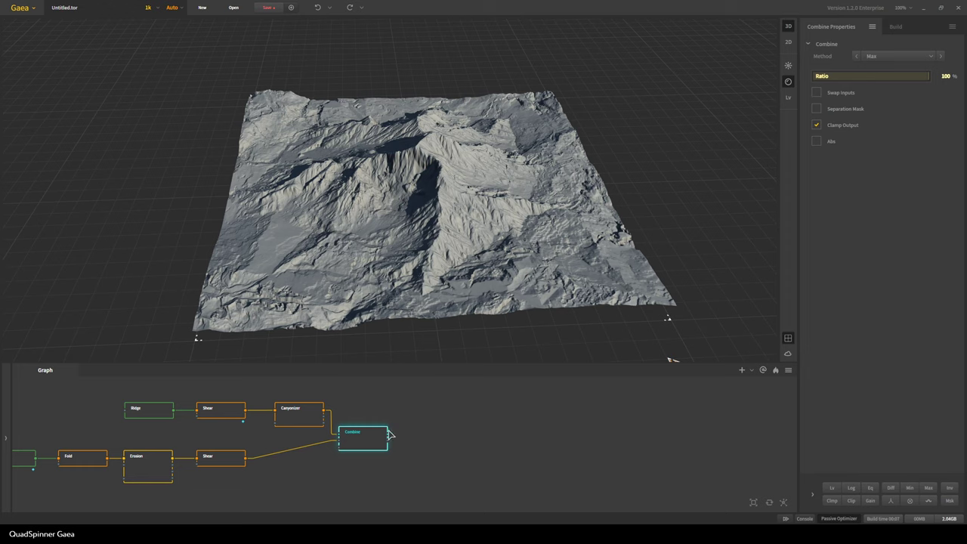
left_click_drag(422, 273, 466, 253)
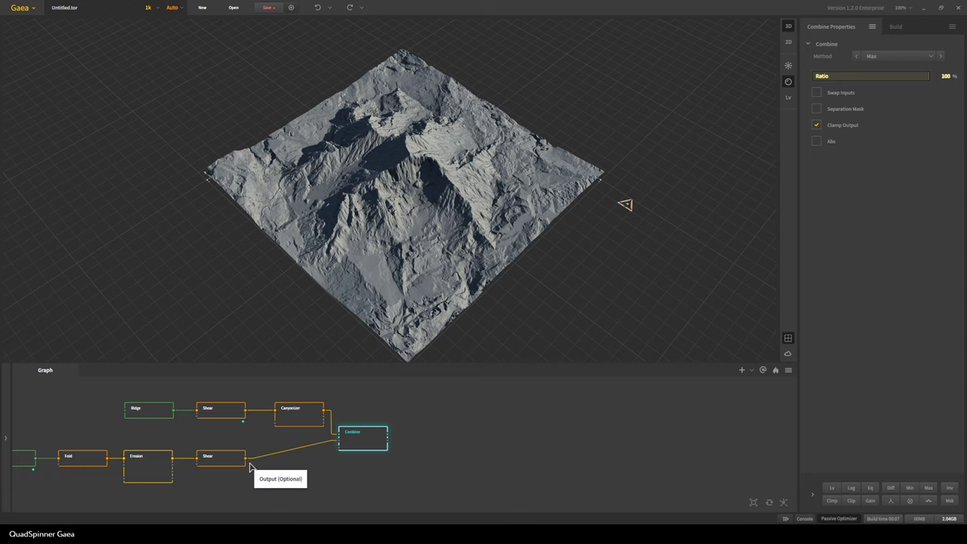
- Insert a Transform node between the Mountain chain's Shear and the Combine node, keeping the Combine result pinned as preview
middle_click_drag(350, 469, 409, 445)
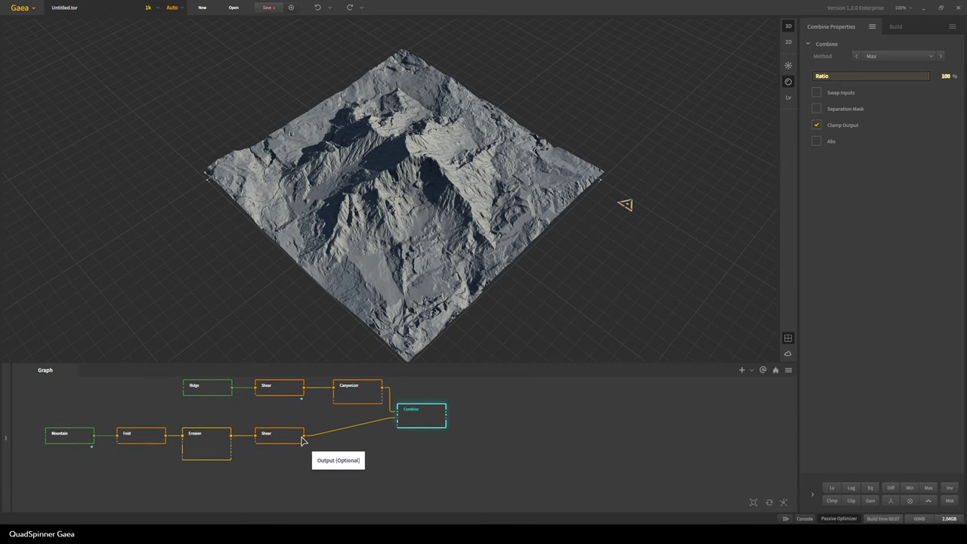
left_click_drag(302, 440, 395, 468)
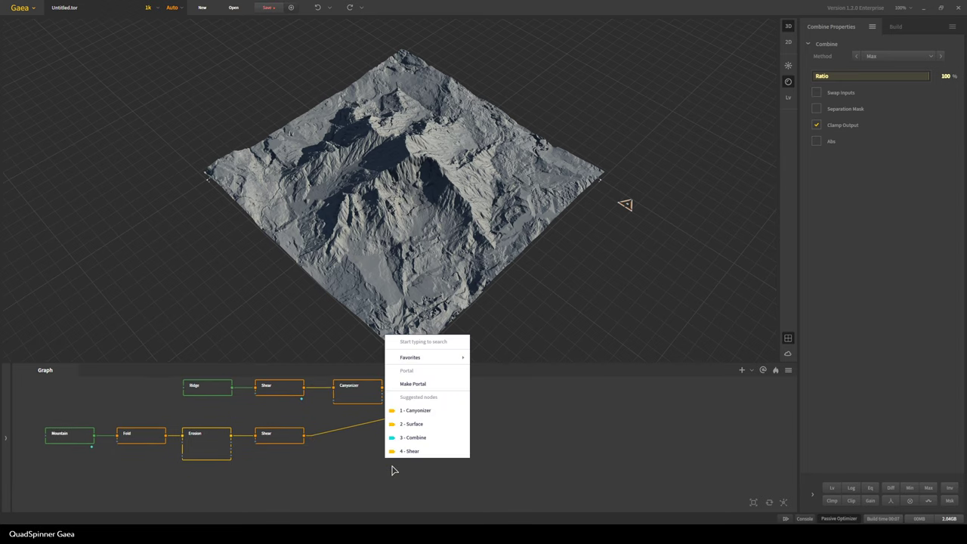
type("tra")
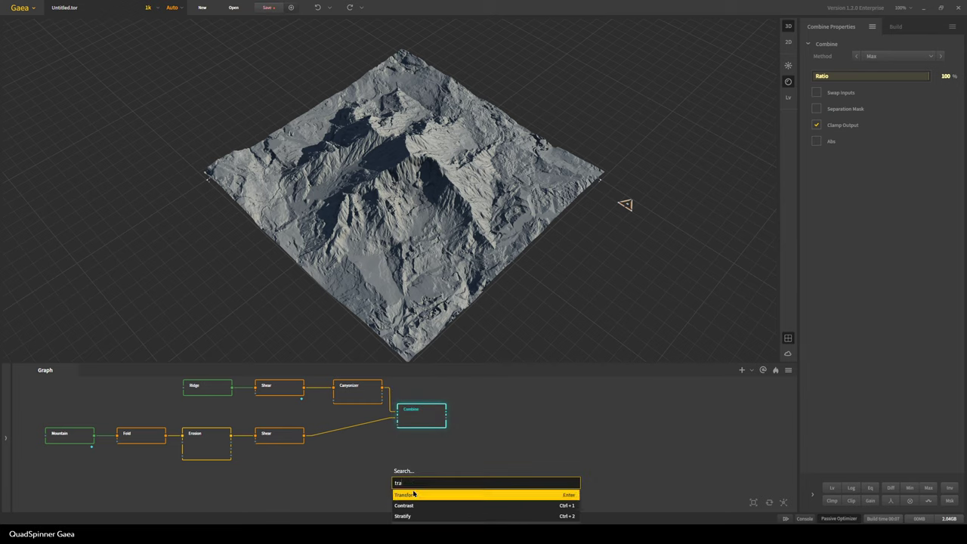
left_click(413, 493)
left_click_drag(408, 468, 452, 427)
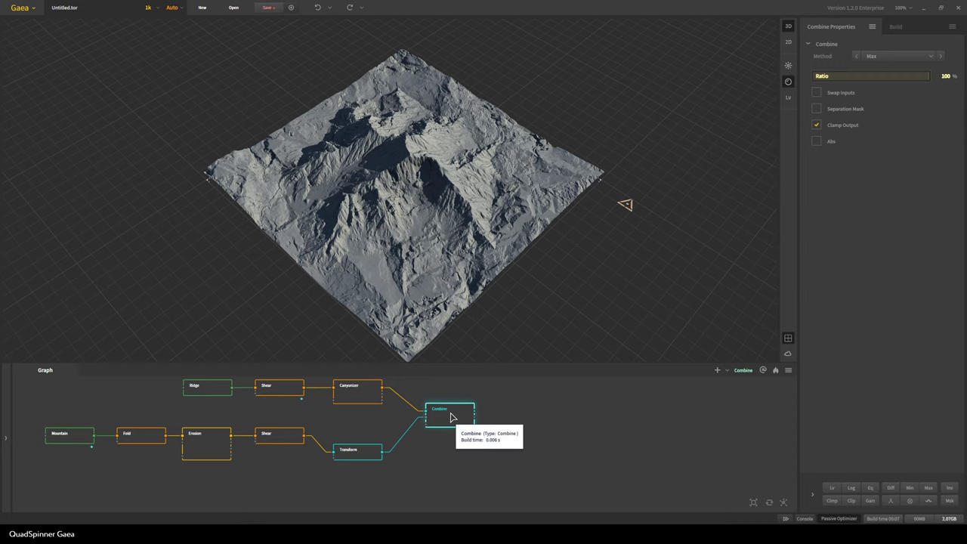
left_click_drag(355, 452, 351, 440)
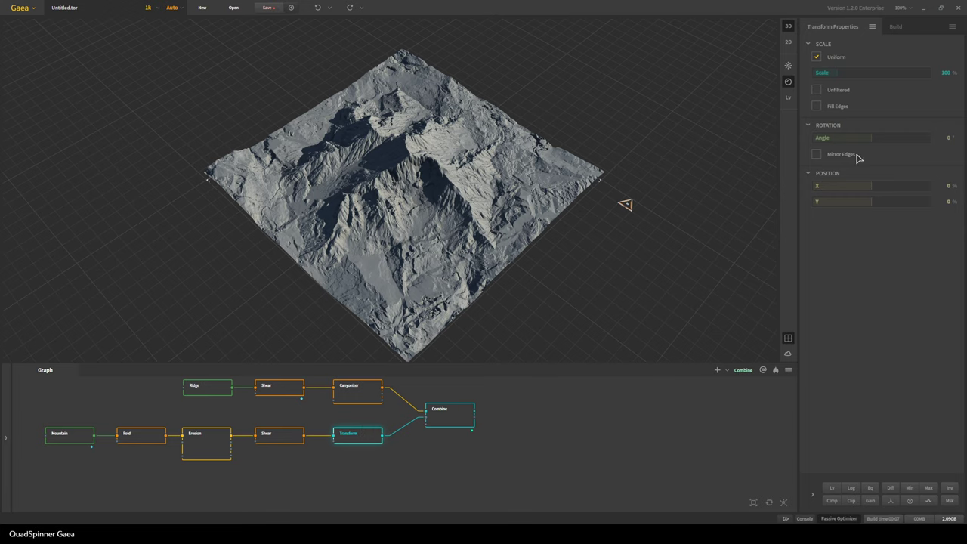
- Offset the mountain in the Transform node to X -15% and Y -15%, and finally set X to 15%
left_click_drag(868, 187, 865, 186)
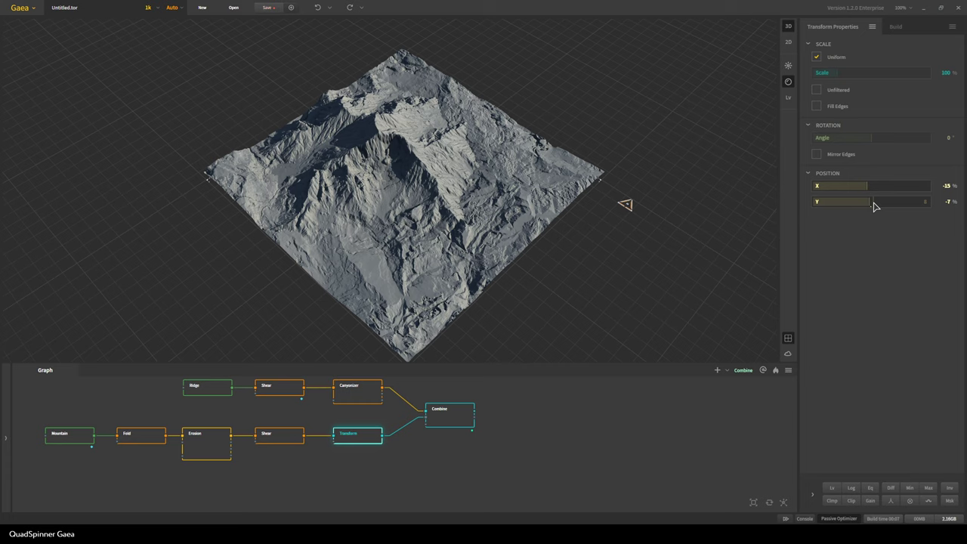
left_click_drag(867, 202, 866, 202)
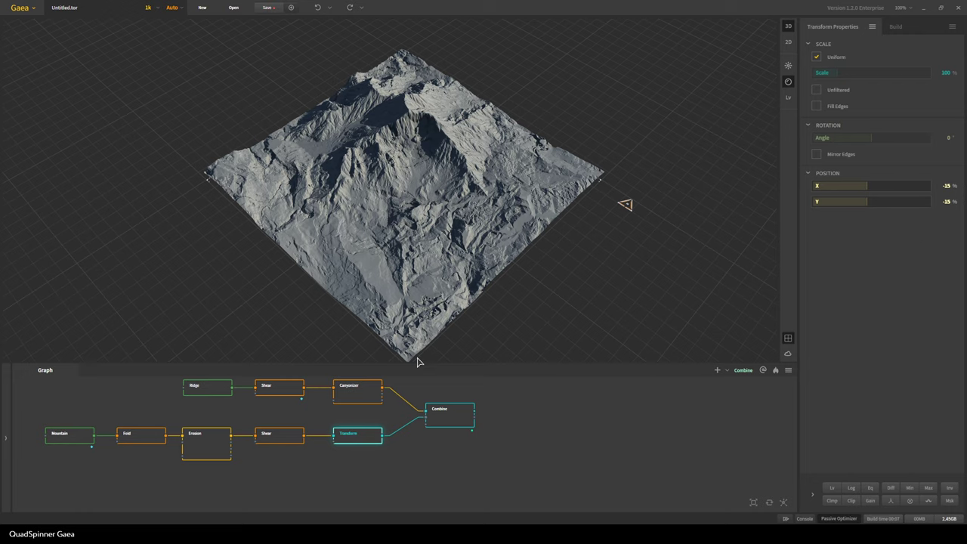
left_click(948, 188)
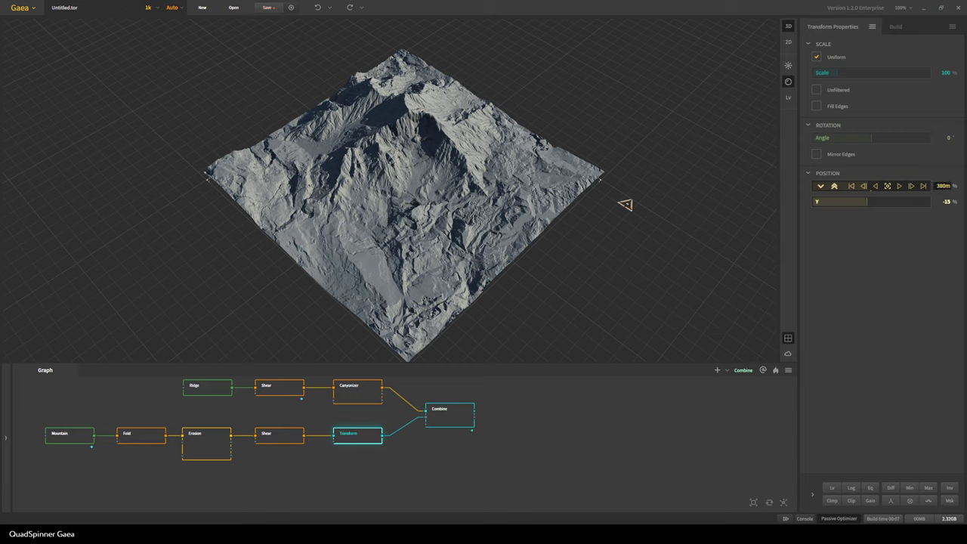
key("Return")
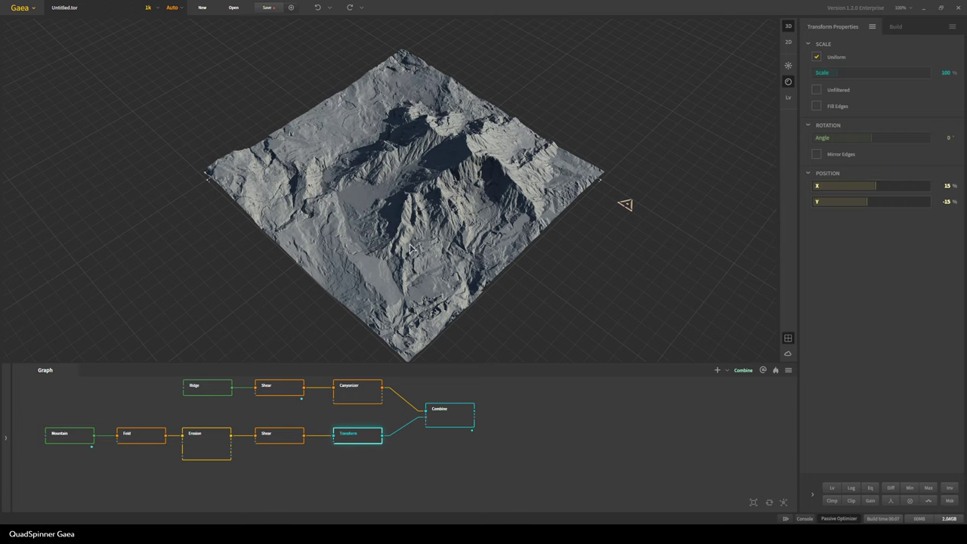
- Inspect the shifted mountain from several sides and set the Transform's Y position to -27%
scroll(461, 243, "down", 3)
left_click_drag(410, 248, 474, 263)
scroll(487, 236, "up", 3)
scroll(533, 236, "up", 5)
scroll(506, 227, "down", 2)
left_click_drag(506, 227, 533, 210)
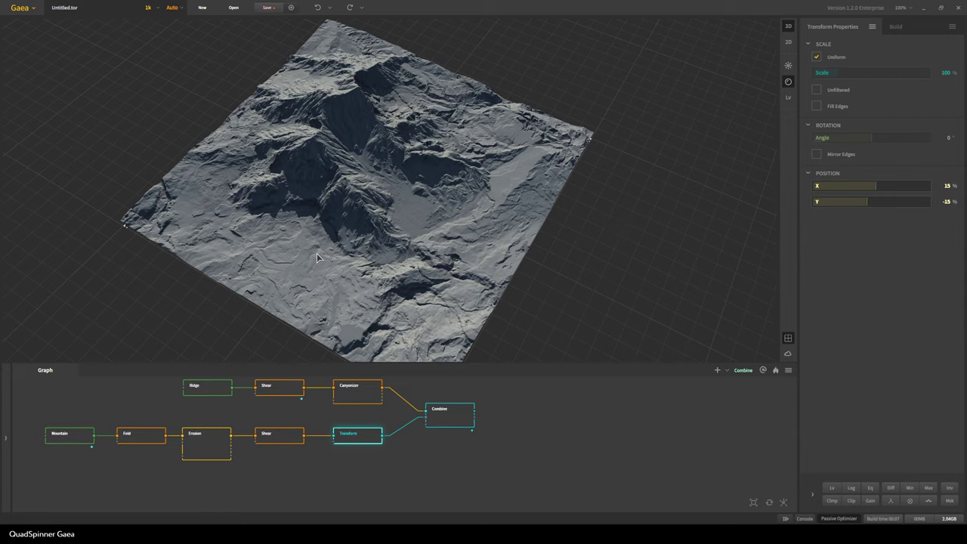
left_click_drag(317, 257, 340, 246)
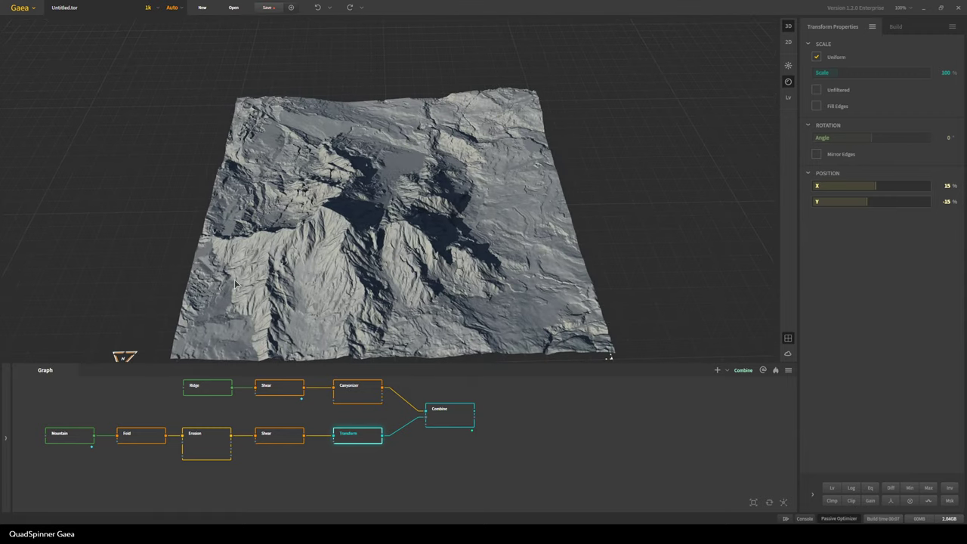
left_click_drag(381, 286, 682, 261)
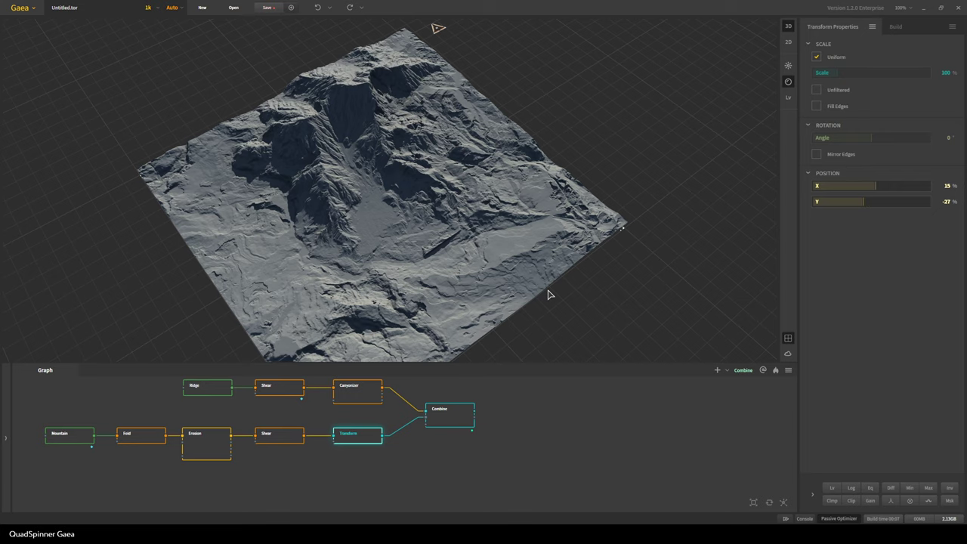
- Lower the preview resolution to 0.5k and select the Transform node for editing
left_click(149, 7)
left_click(150, 23)
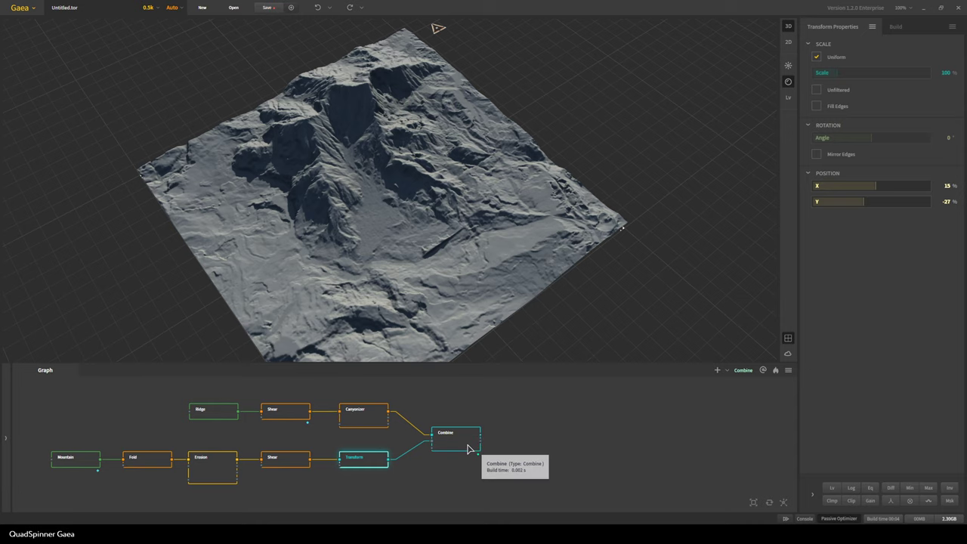
left_click(468, 449)
left_click(361, 468)
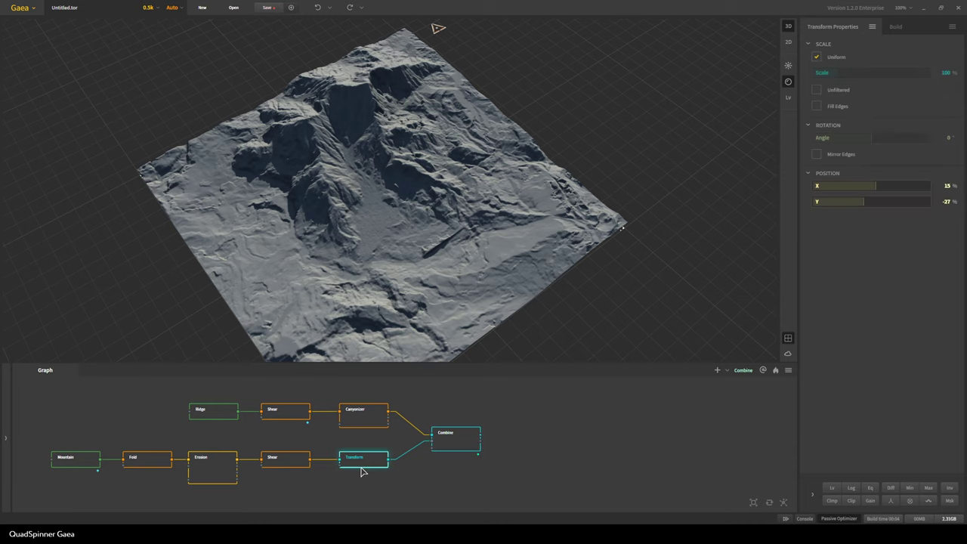
- Reposition the mountain with the Transform node to X -17% and Y 28%, checking the combined terrain
left_click_drag(861, 202, 867, 207)
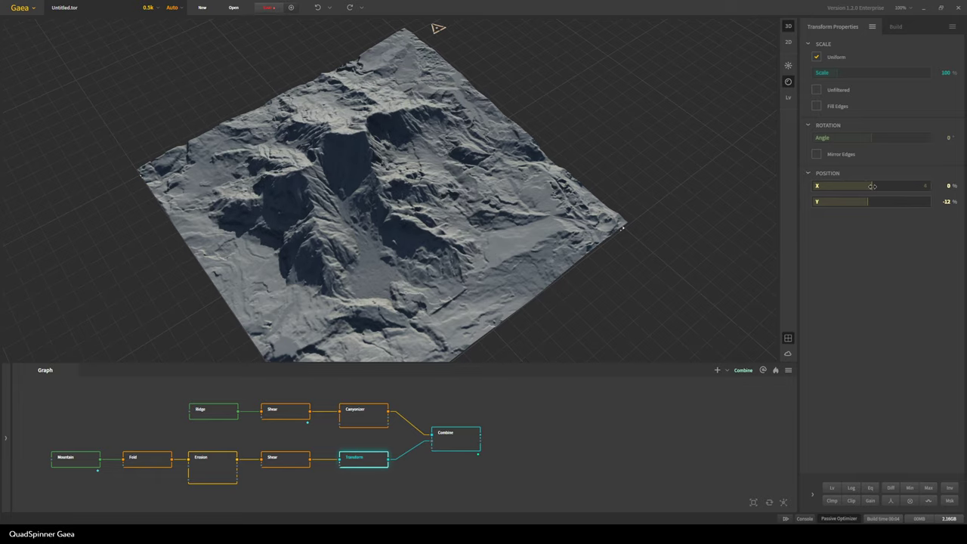
mouse_move(879, 187)
left_mouse_down()
mouse_move(865, 190)
mouse_move(879, 201)
left_mouse_up()
left_click_drag(377, 297, 531, 298)
scroll(531, 297, "down", 2)
left_click_drag(401, 215, 430, 240)
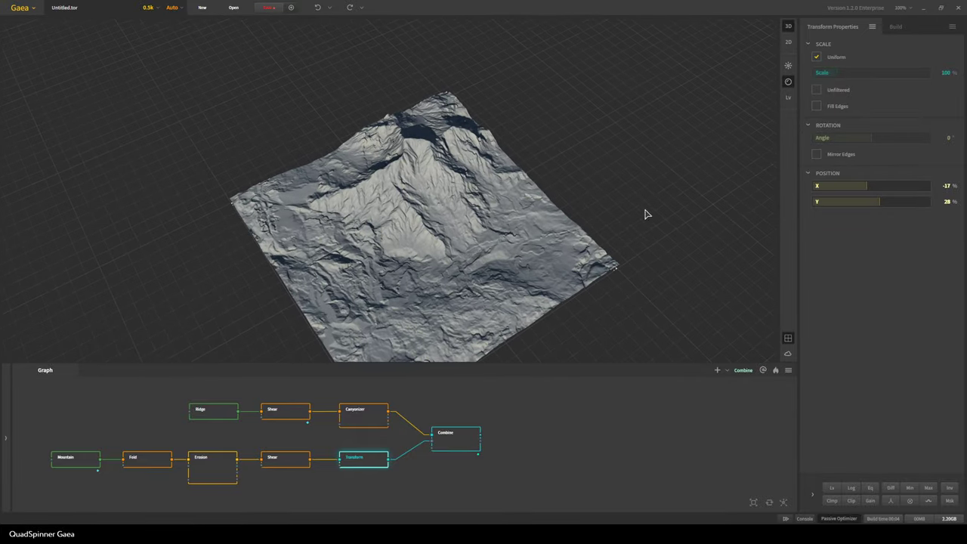
- Rotate the mountain in the Transform node by 179° and set its X position to -9%
left_click_drag(872, 136, 903, 136)
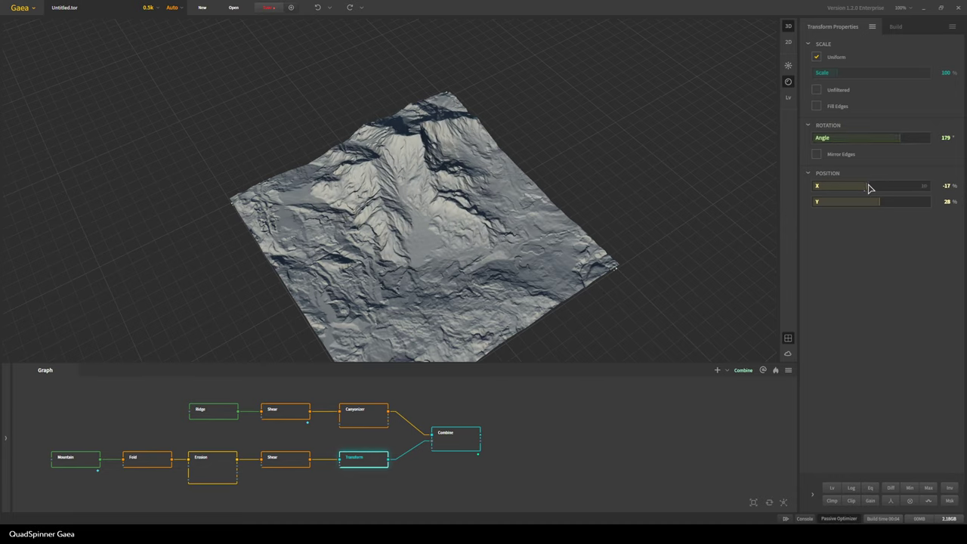
left_click_drag(865, 185, 878, 201)
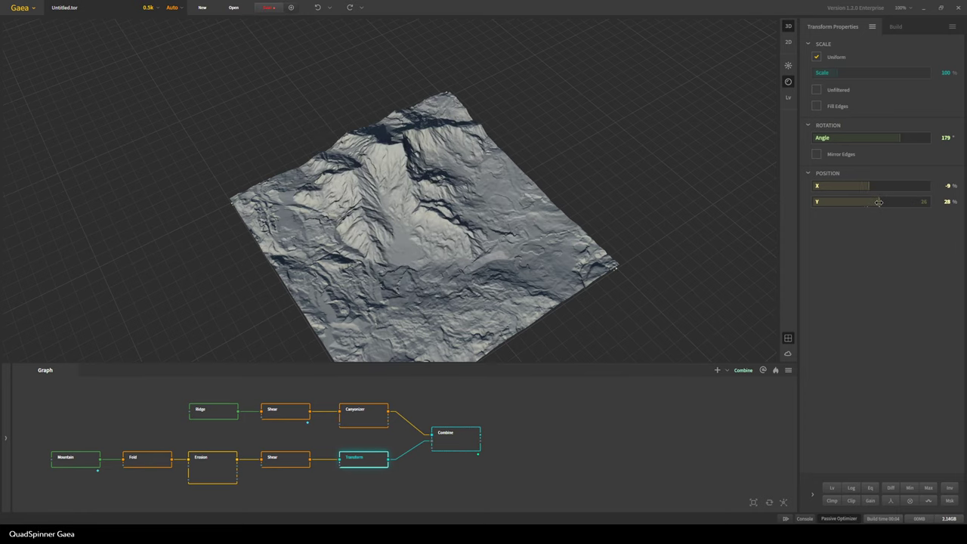
left_click_drag(484, 269, 325, 301)
scroll(325, 300, "up", 3)
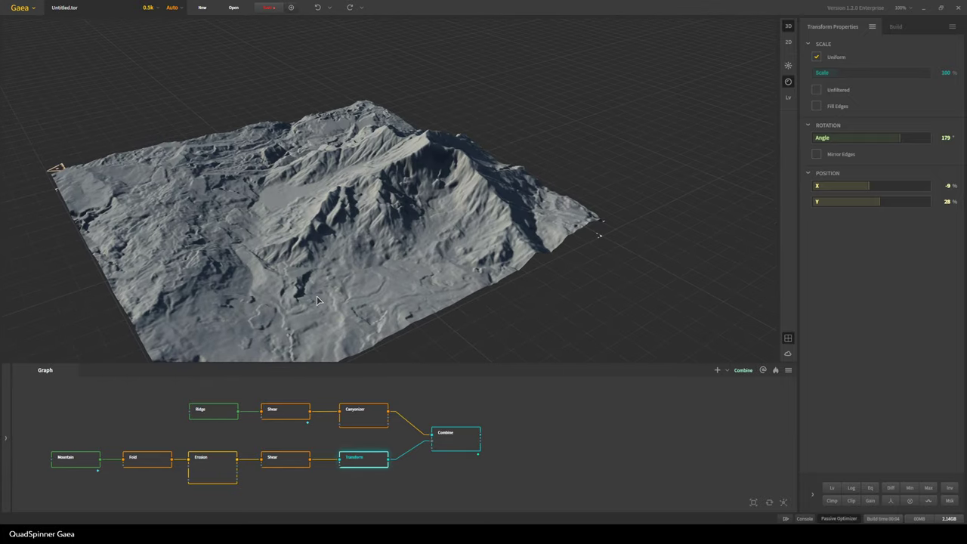
left_click_drag(260, 234, 252, 294)
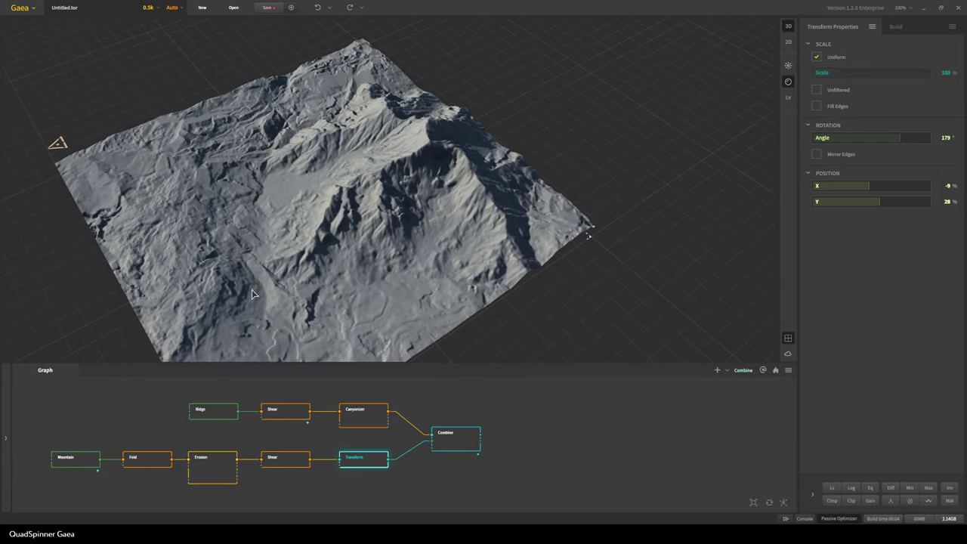
- Compare the Mountain chain's Shear output with the rotated and shifted Transform output
left_click(276, 460)
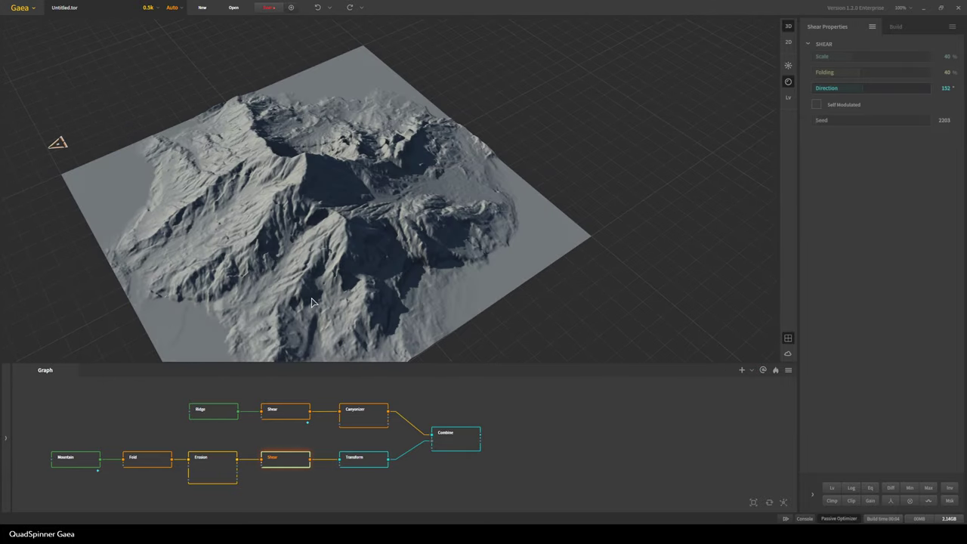
scroll(312, 302, "down", 3)
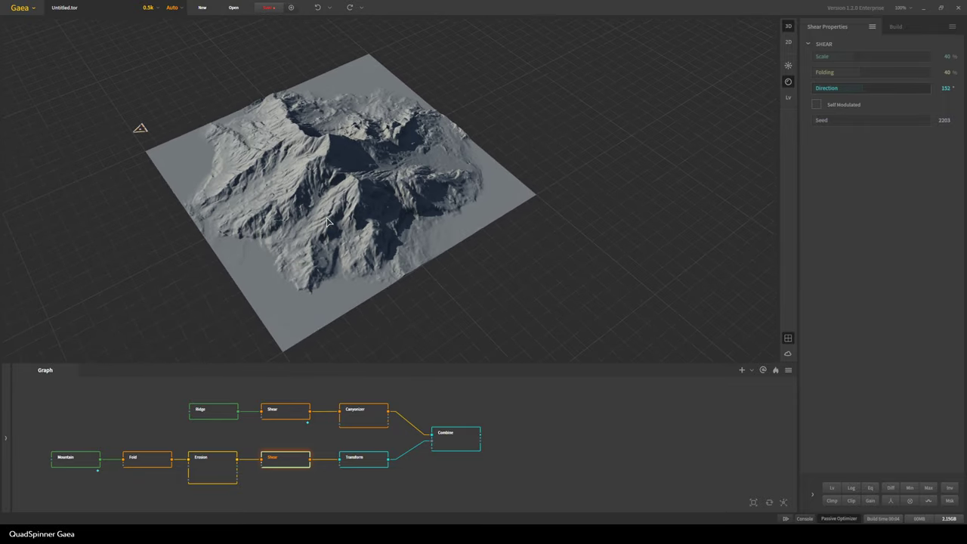
left_click_drag(219, 148, 255, 123)
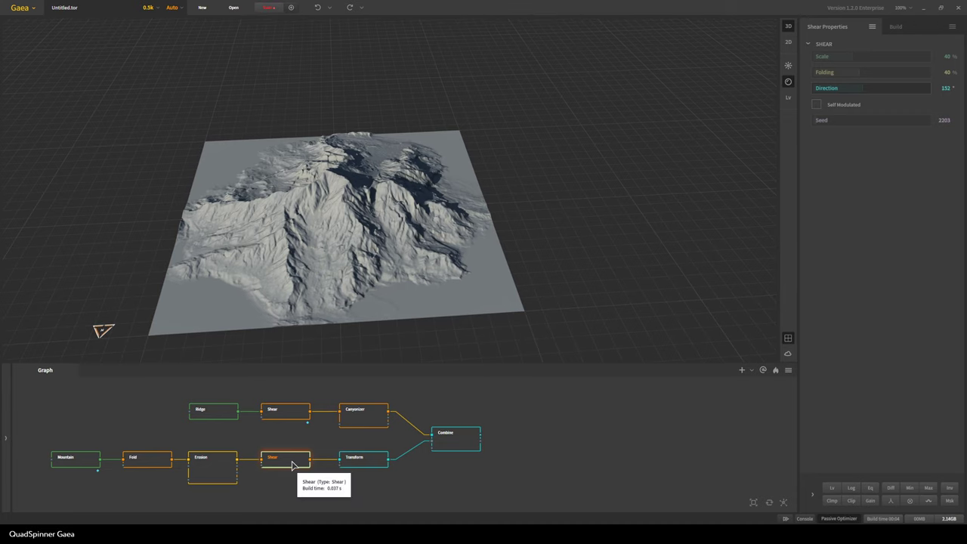
left_click(368, 462)
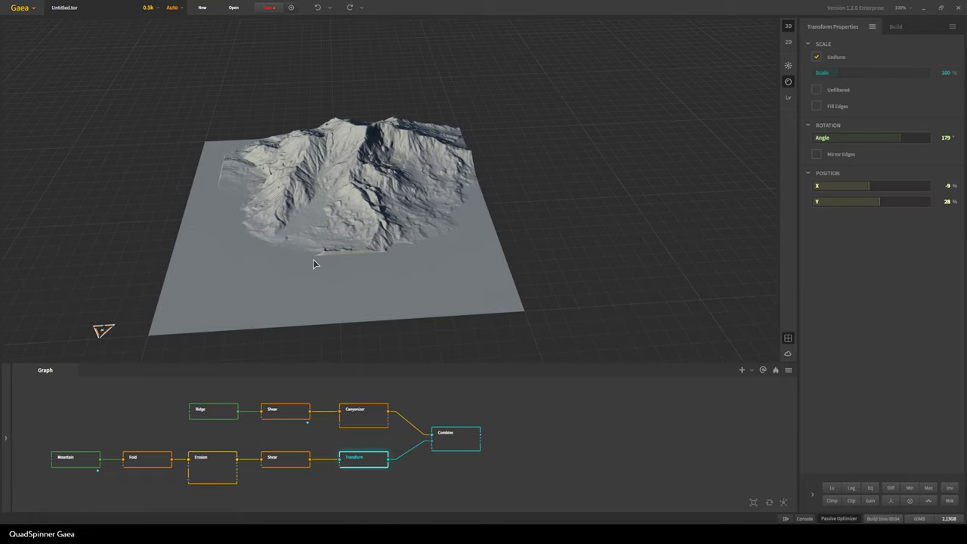
left_click_drag(315, 263, 203, 224)
left_click_drag(433, 274, 401, 202)
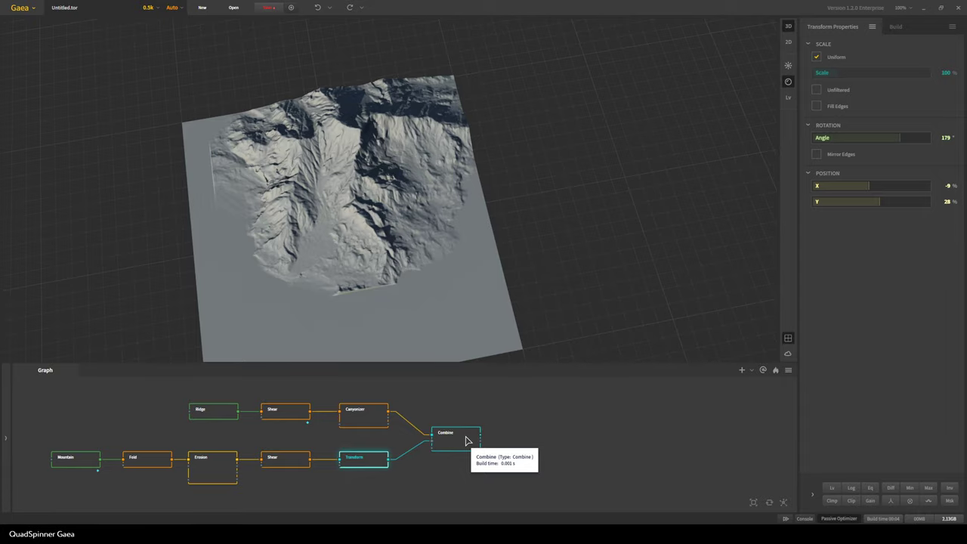
- Examine the Combine result from several sides and check it against the Shear and Transform outputs
left_click(466, 441)
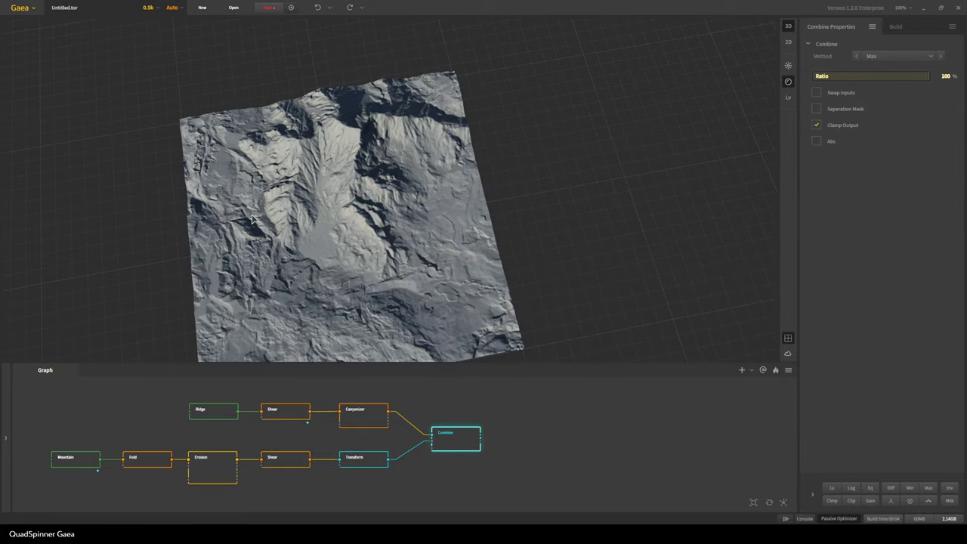
left_click_drag(253, 219, 274, 264)
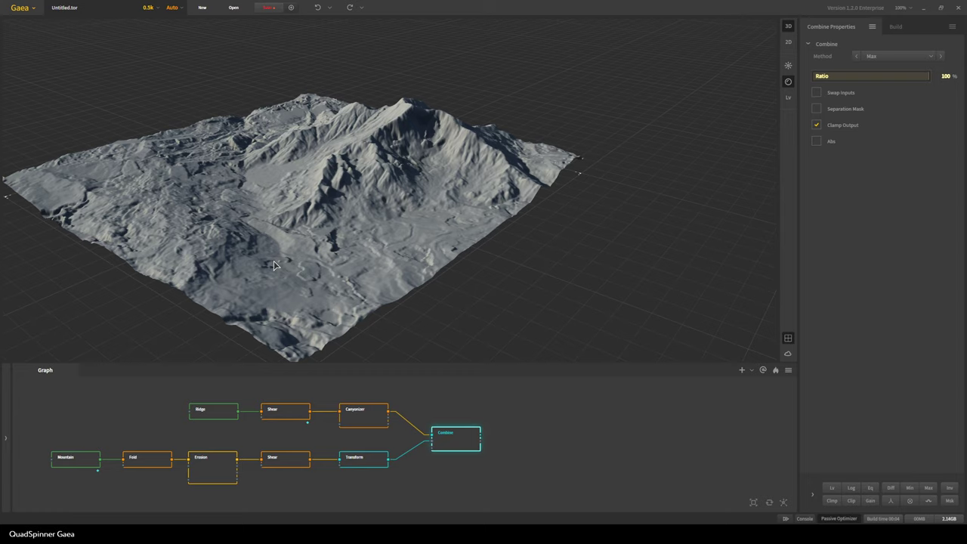
left_click_drag(274, 265, 270, 239)
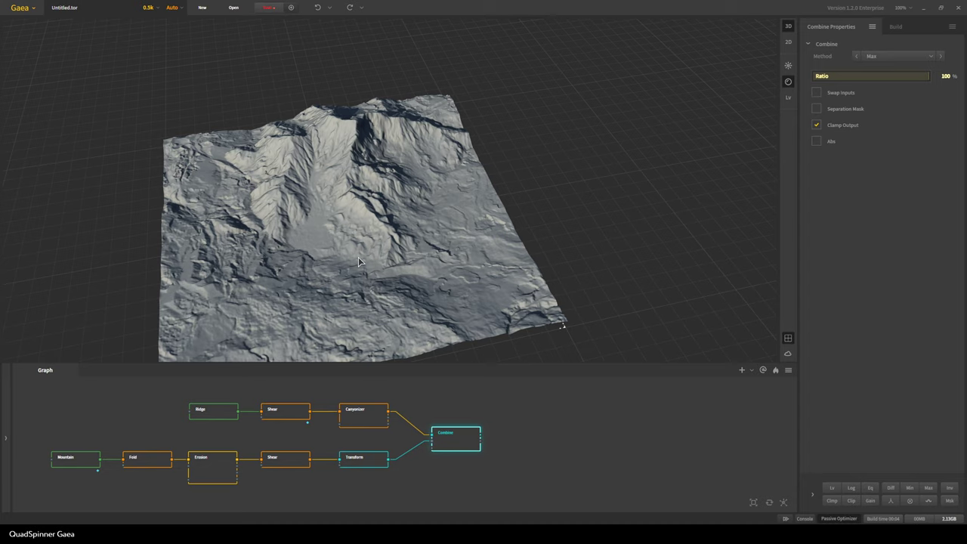
left_click(306, 458)
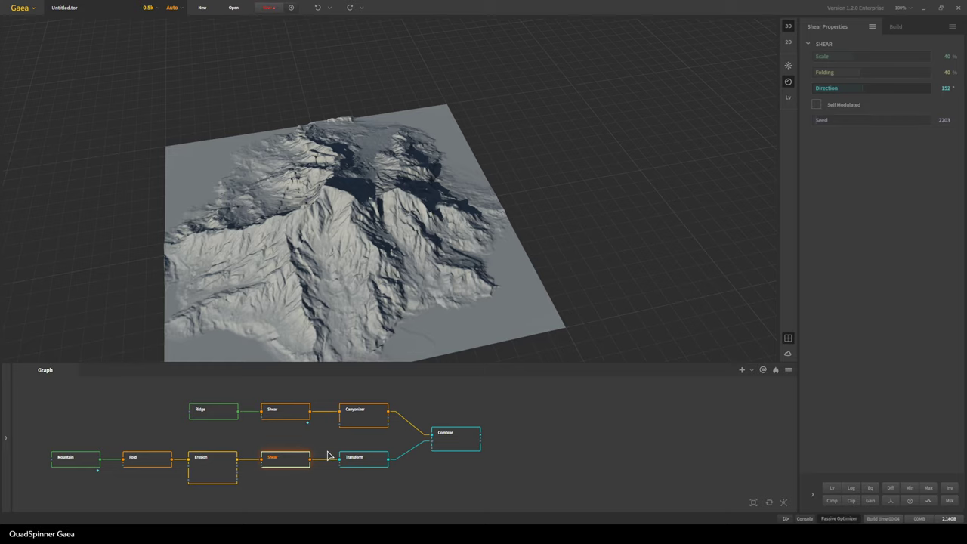
left_click(366, 461)
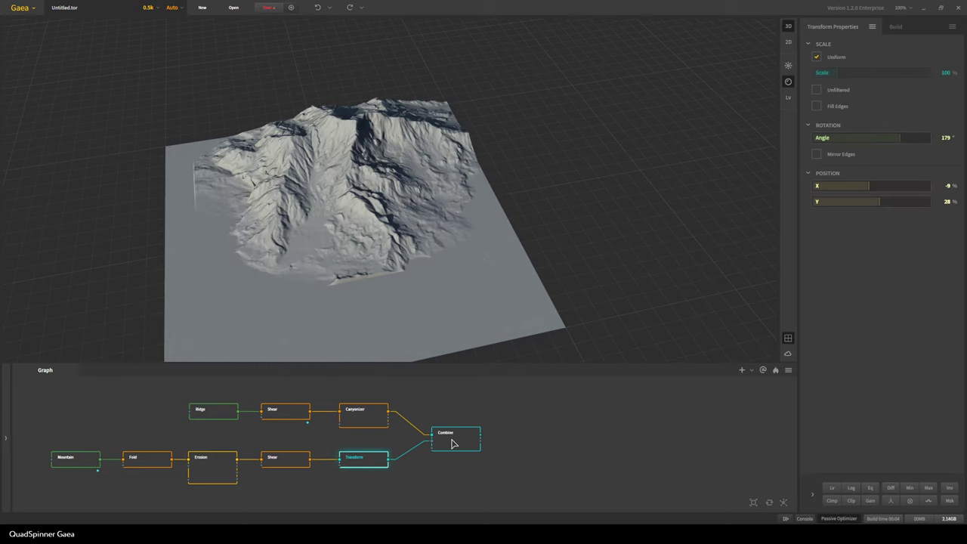
left_click_drag(440, 279, 329, 257)
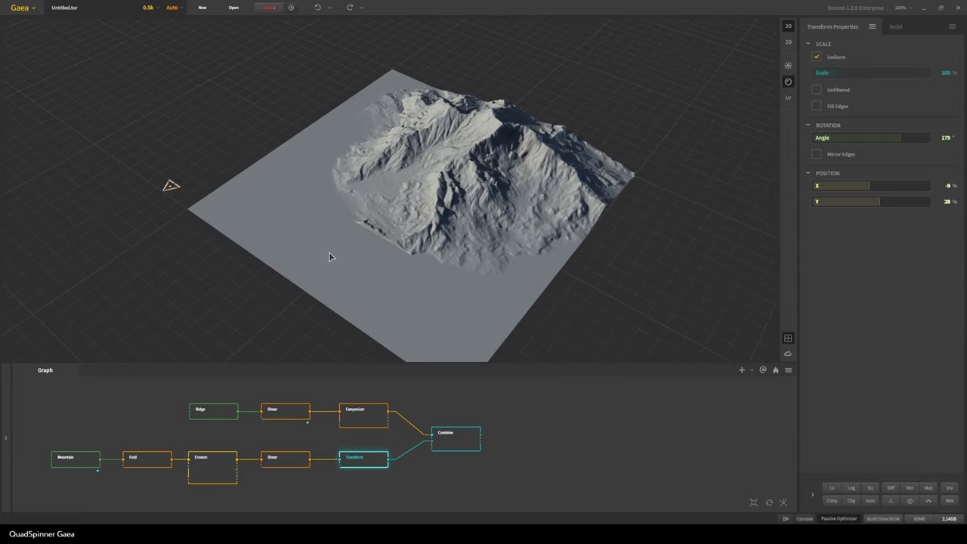
- Keep the Combine result in view while scaling the mountain to 74% and moving its X position to -17% in the Transform node
left_click(457, 442)
left_click(366, 467)
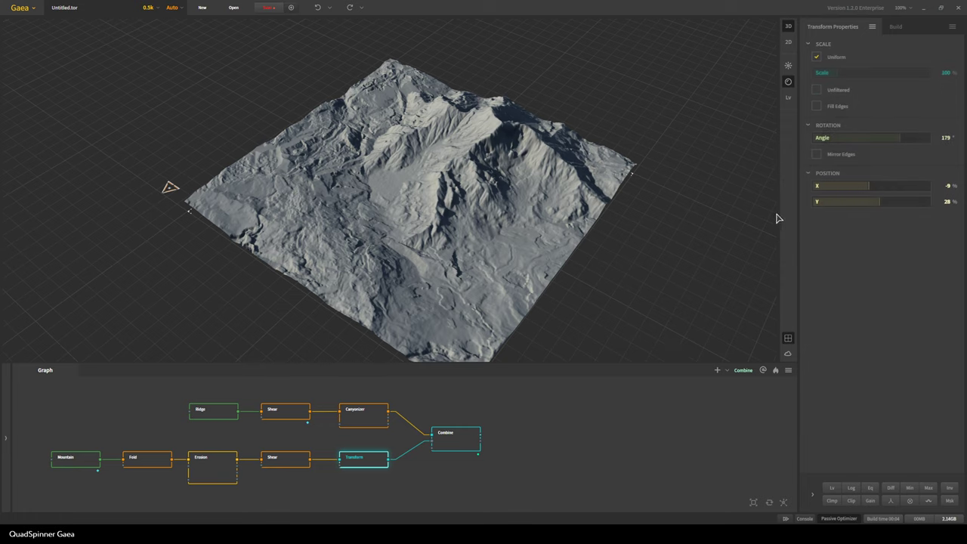
left_click_drag(837, 72, 832, 73)
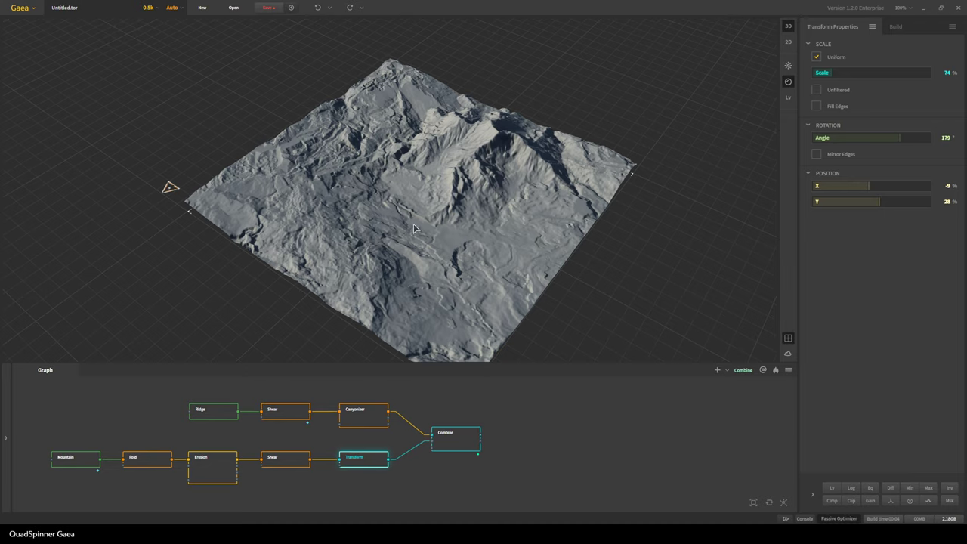
left_click_drag(868, 183, 866, 186)
right_click(866, 186)
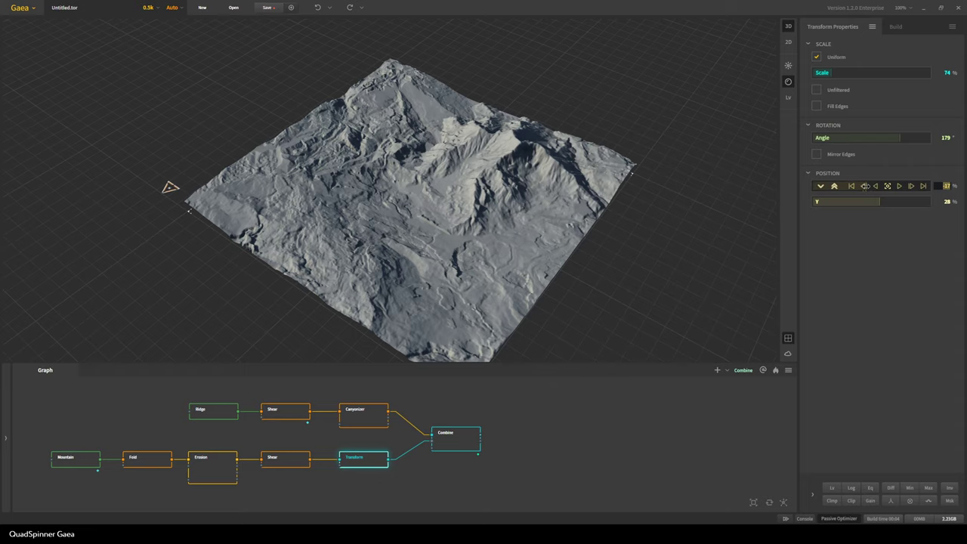
left_click(866, 267)
scroll(446, 249, "up", 2)
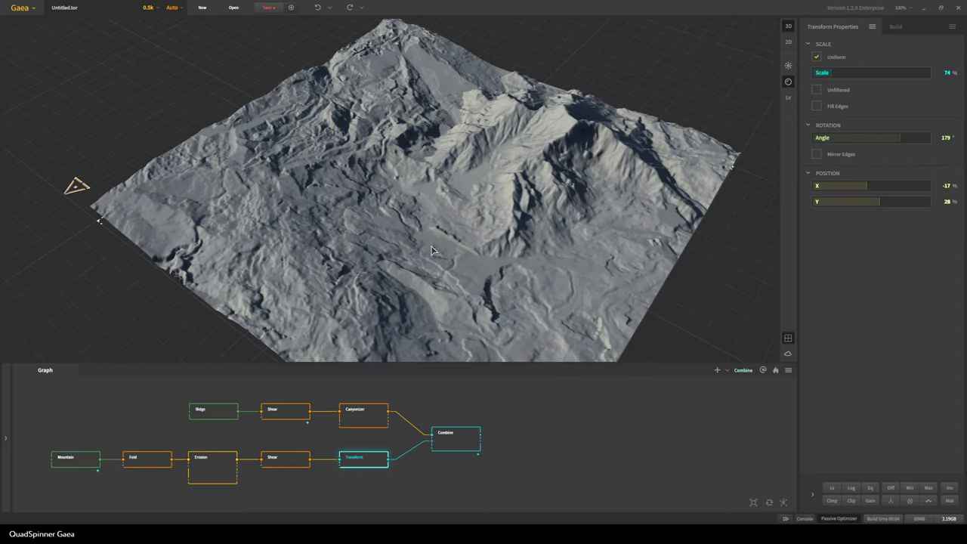
- Set the Transform node's rotation angle to 162° and check the combined terrain from several sides
mouse_move(434, 249)
left_mouse_down()
mouse_move(503, 239)
mouse_move(430, 253)
left_mouse_up()
scroll(430, 254, "down", 2)
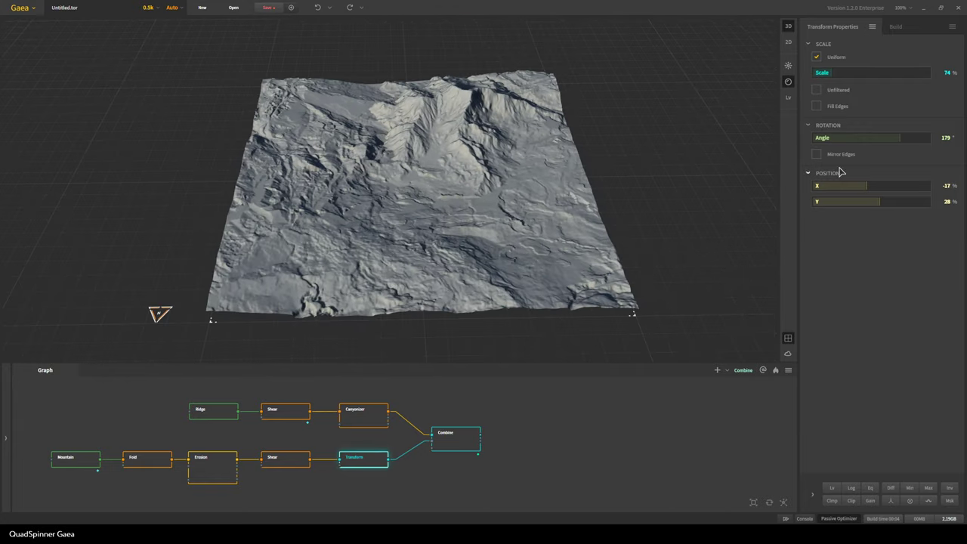
left_click_drag(899, 138, 897, 137)
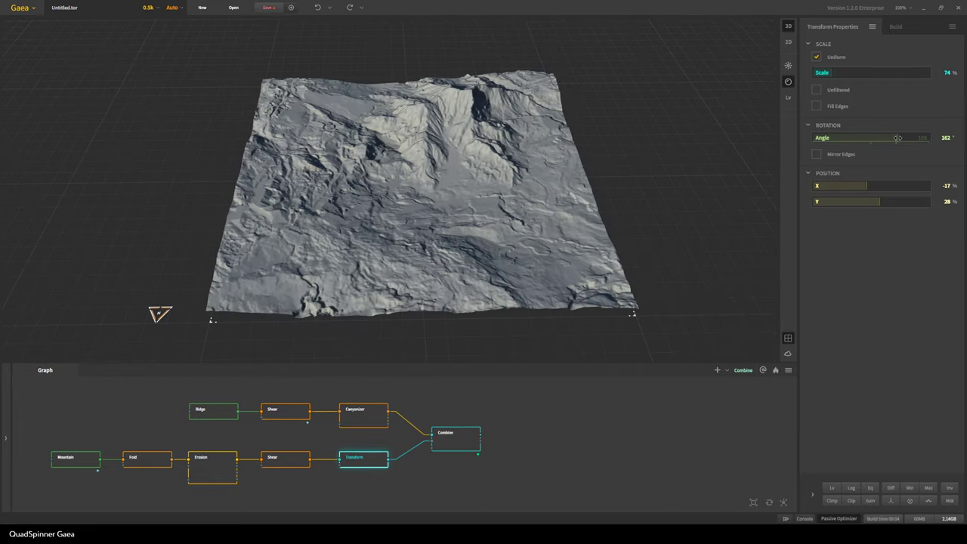
left_click_drag(544, 257, 373, 51)
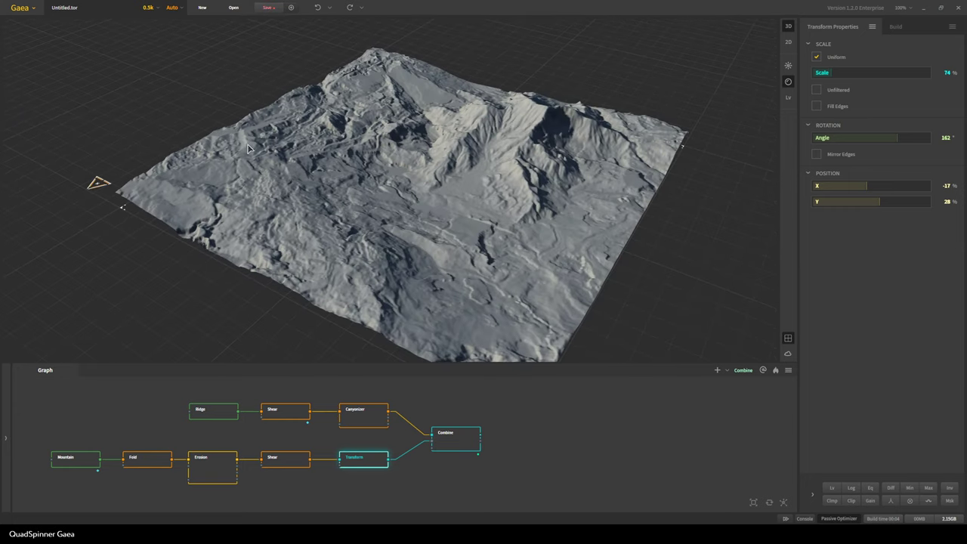
mouse_move(498, 198)
left_mouse_down()
mouse_move(515, 262)
mouse_move(494, 270)
mouse_move(498, 219)
mouse_move(509, 210)
left_mouse_up()
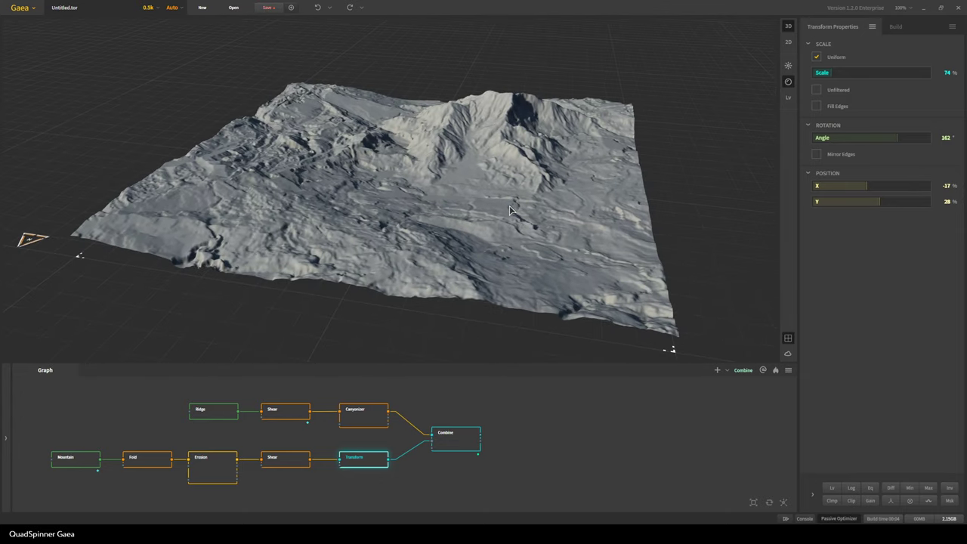
- Select the Combine node and raise the preview resolution to 1k
left_click(472, 442)
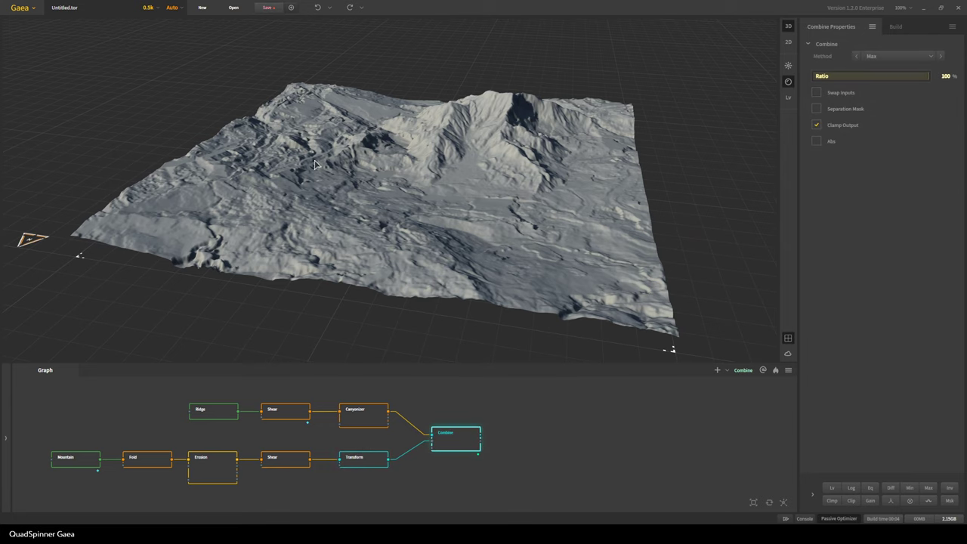
left_click(158, 7)
left_click(151, 35)
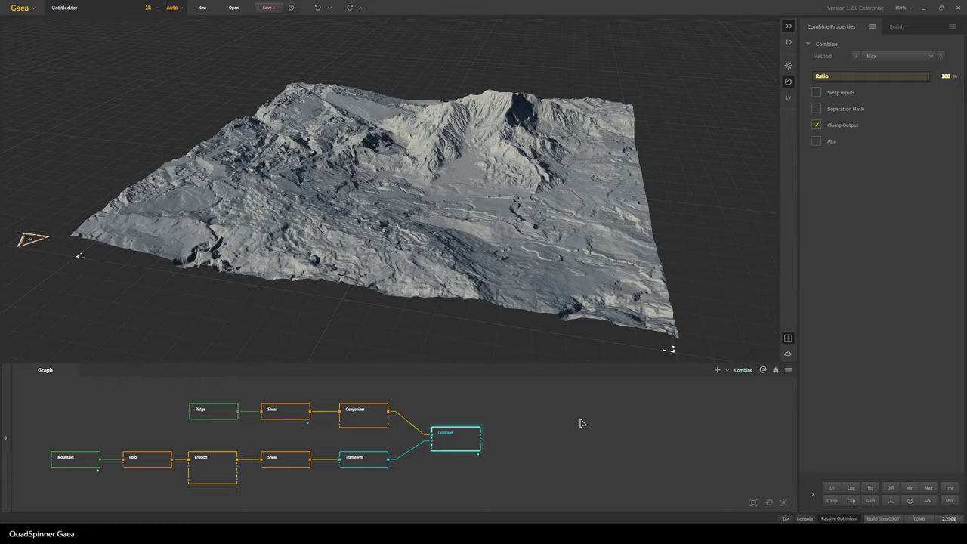
- Examine the combined terrain at the higher resolution, up close and from several angles around the mountain
scroll(443, 274, "up", 6)
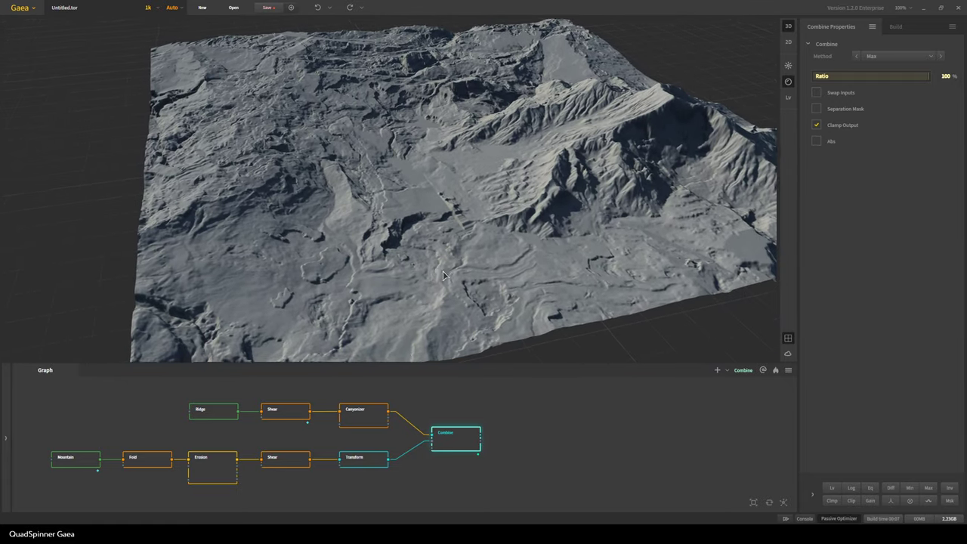
scroll(523, 257, "up", 5)
left_click_drag(523, 258, 419, 271)
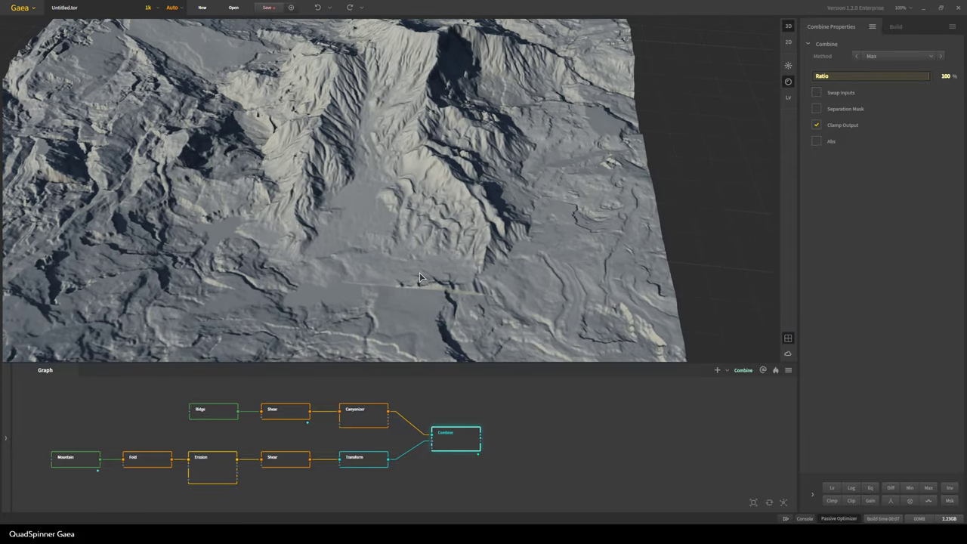
scroll(419, 272, "down", 3)
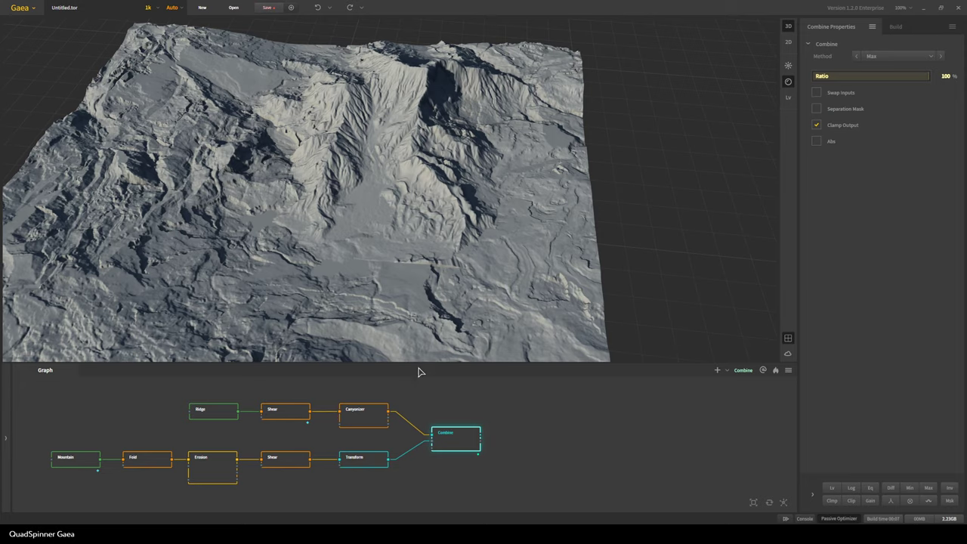
scroll(412, 288, "up", 3)
left_click_drag(412, 288, 473, 421)
scroll(400, 340, "down", 3)
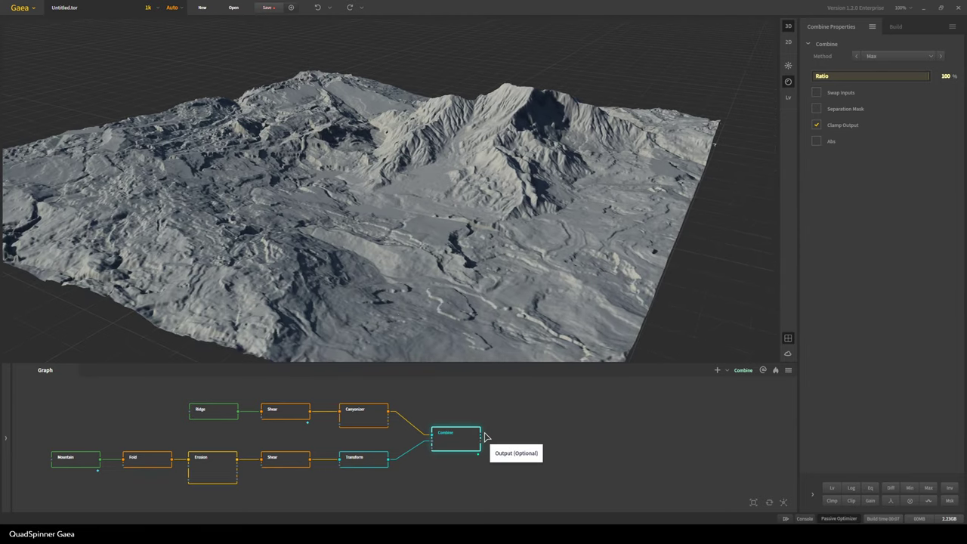
scroll(349, 277, "up", 5)
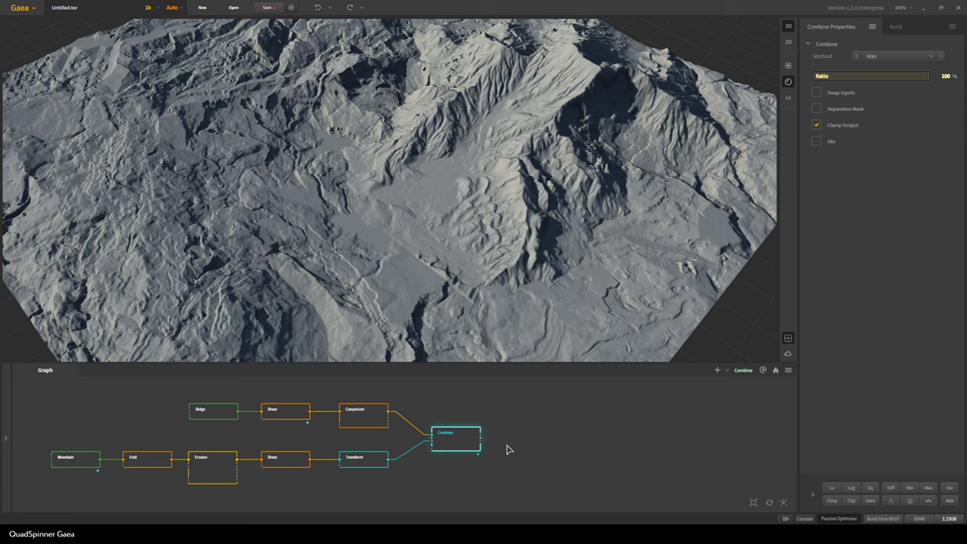
- Add a Shatter node connected to the output of the Combine node
middle_click_drag(468, 443, 408, 447)
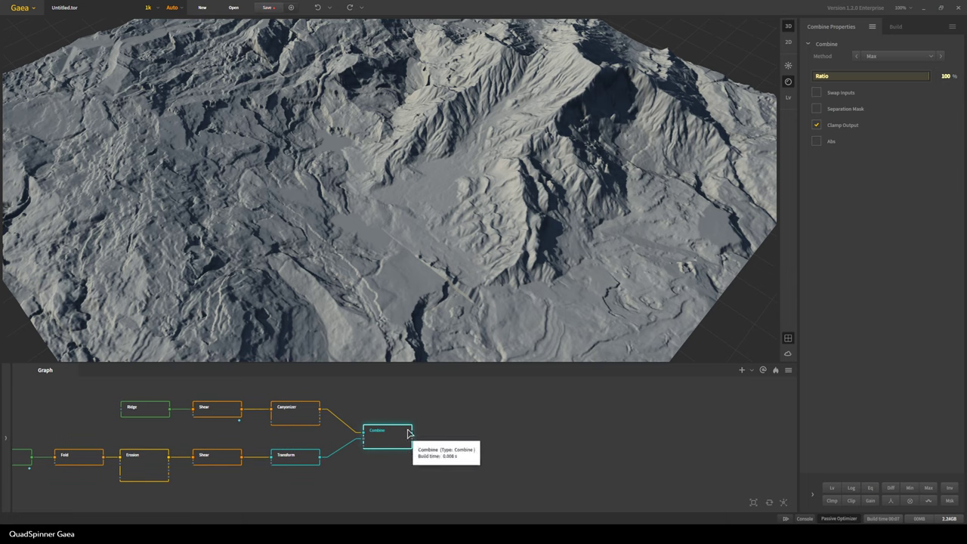
left_click_drag(414, 433, 458, 434)
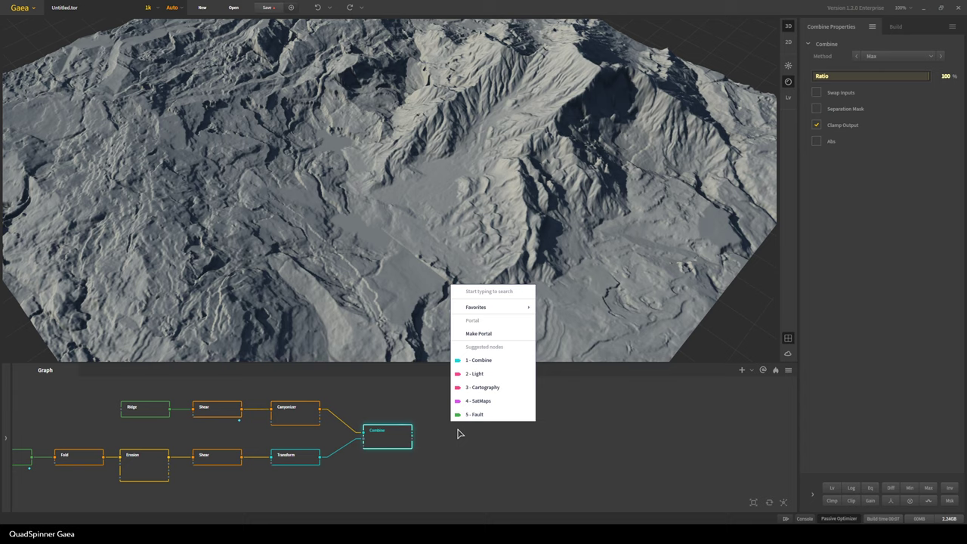
type("sha")
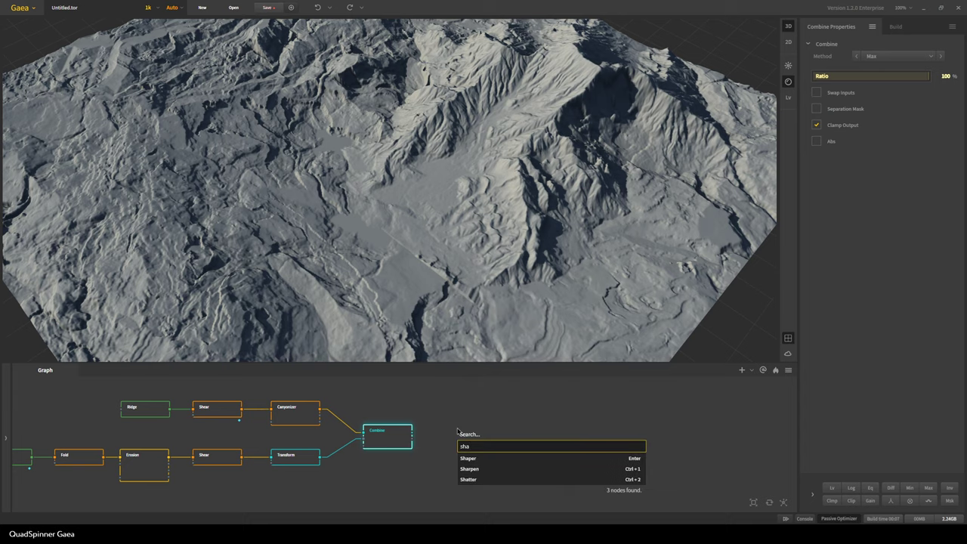
left_click(491, 480)
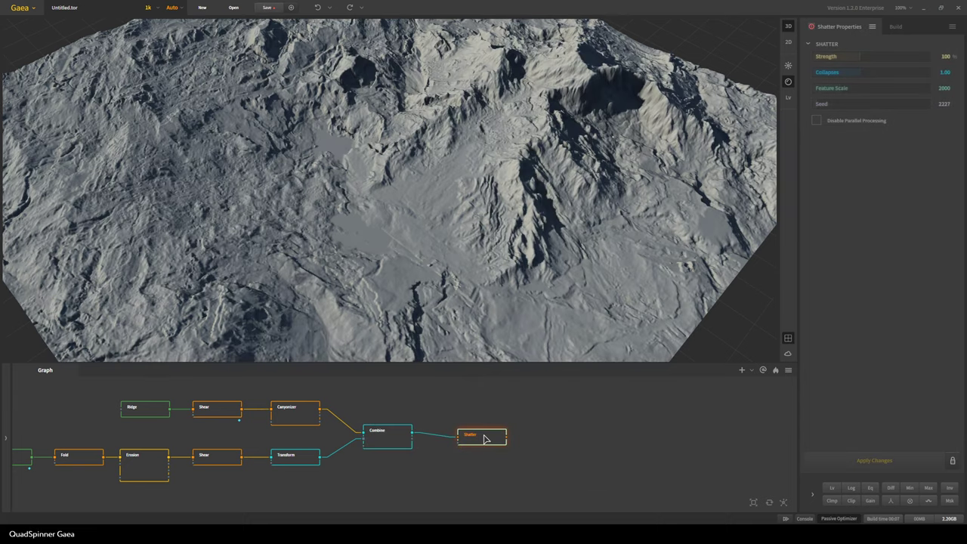
- Set the Shatter node's Strength to 29% and Feature Scale to 1147, and apply the changes
scroll(460, 317, "down", 3)
left_click_drag(408, 332, 466, 268)
scroll(469, 307, "up", 3)
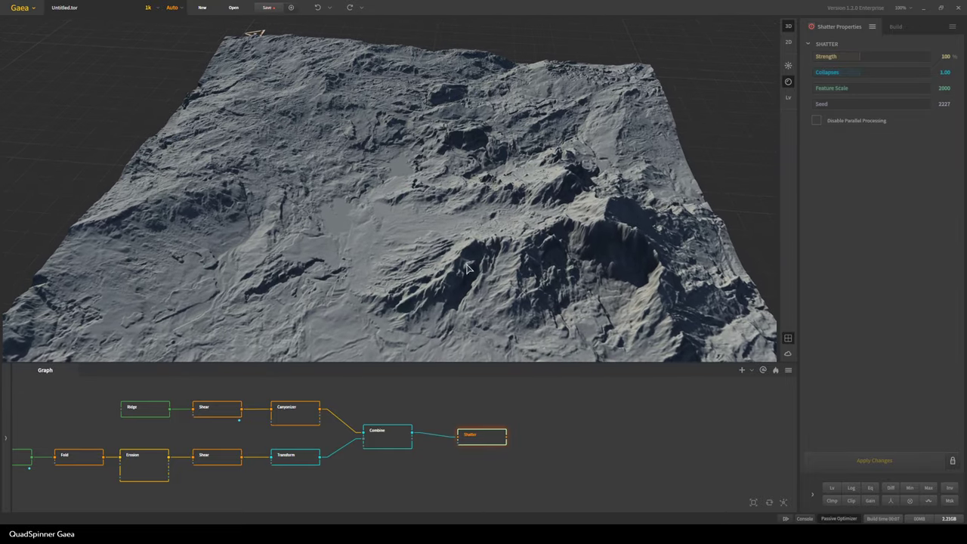
left_click(827, 56)
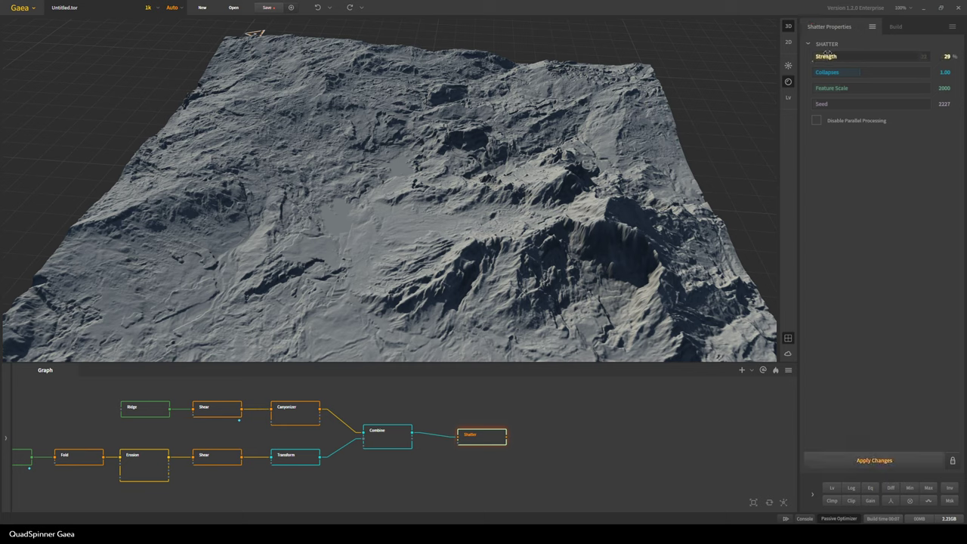
left_click(827, 90)
left_click(853, 461)
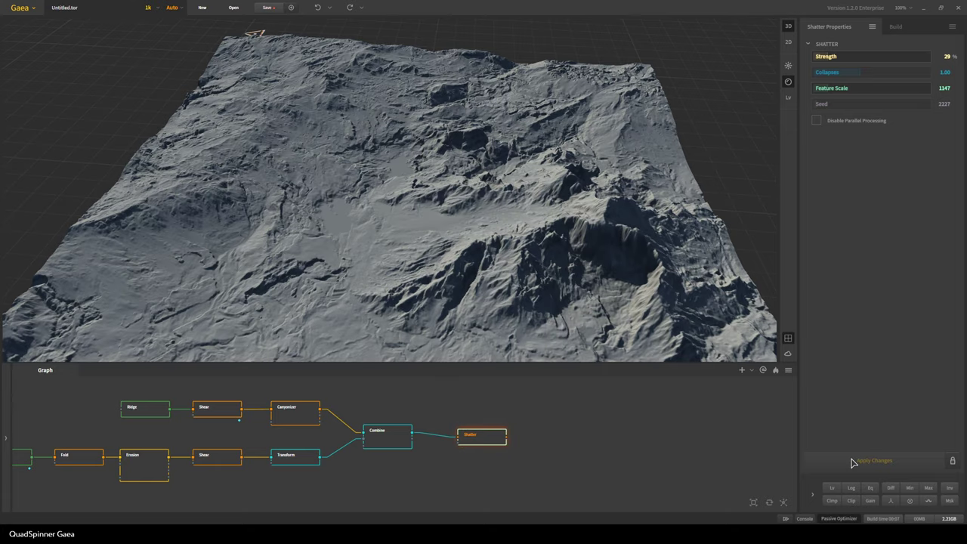
- Compare the shattered terrain with the Combine output from several angles, moving the Shatter node closer to Combine
left_click_drag(421, 300, 379, 271)
left_click(382, 447)
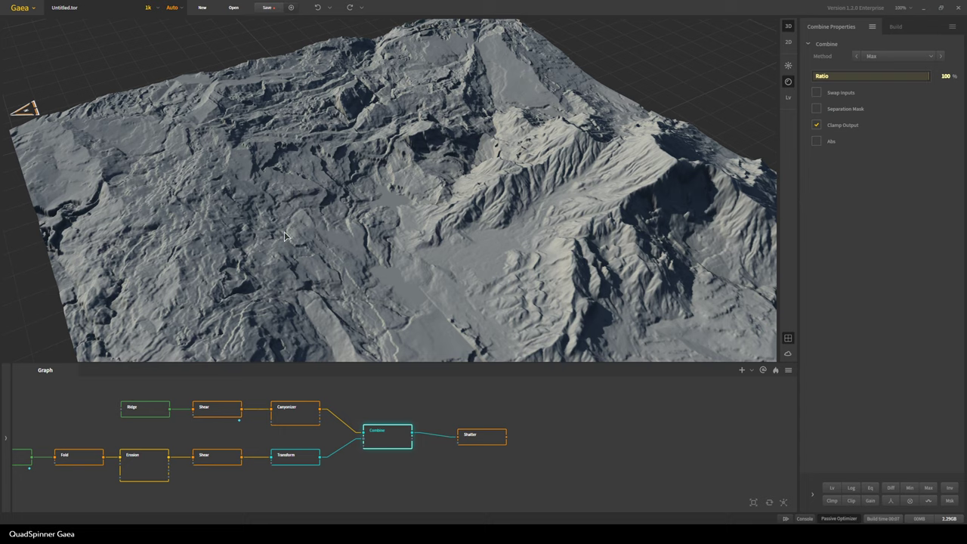
left_click_drag(284, 236, 247, 261)
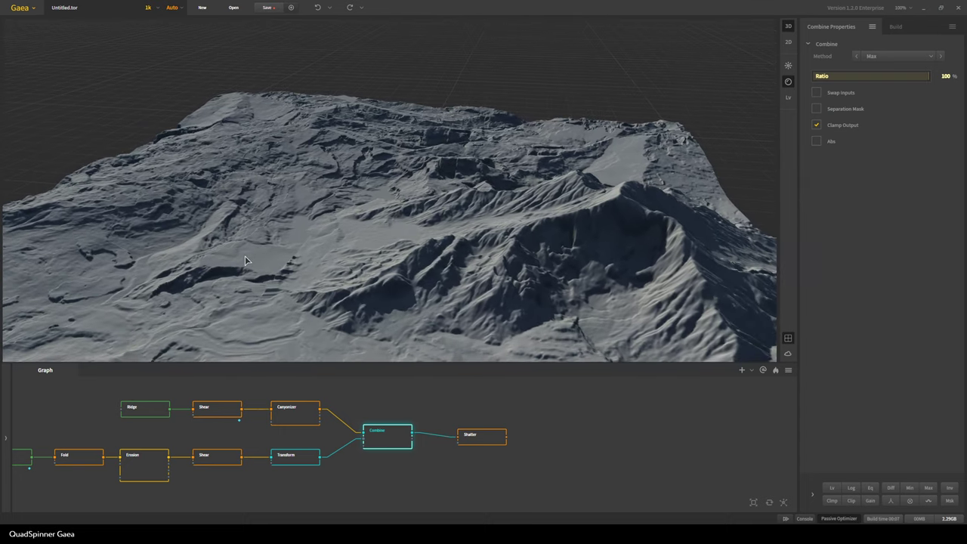
left_click(477, 441)
left_click_drag(477, 441, 453, 436)
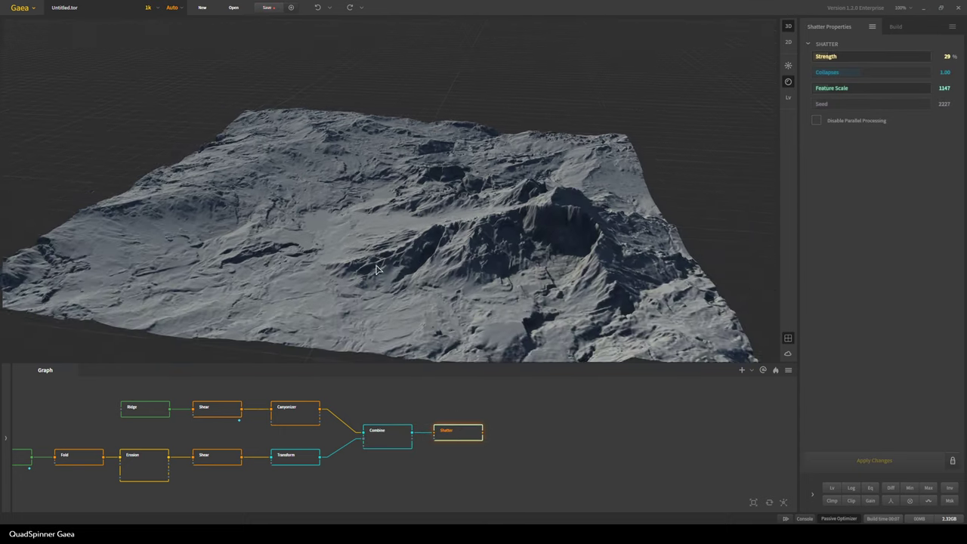
left_click_drag(376, 269, 349, 190)
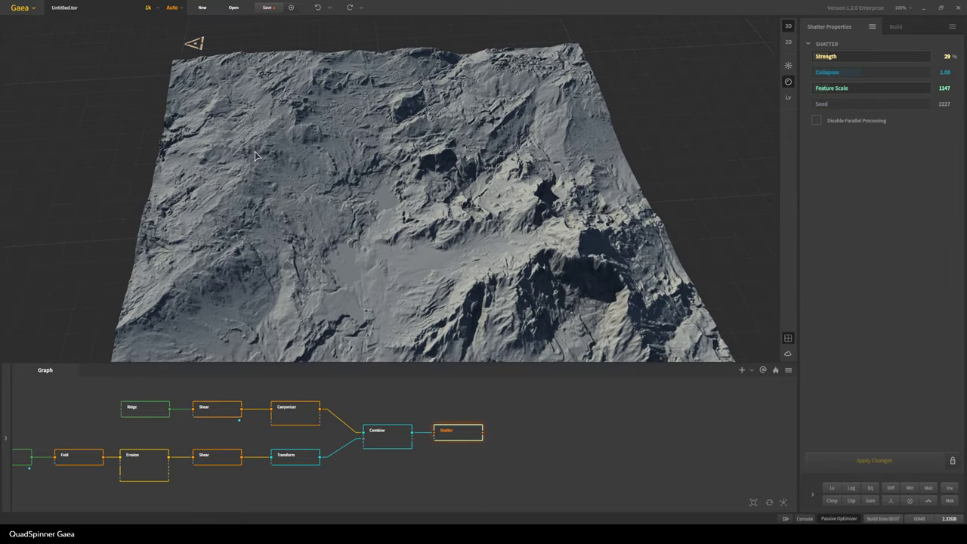
scroll(267, 178, "up", 3)
left_click_drag(266, 178, 297, 212)
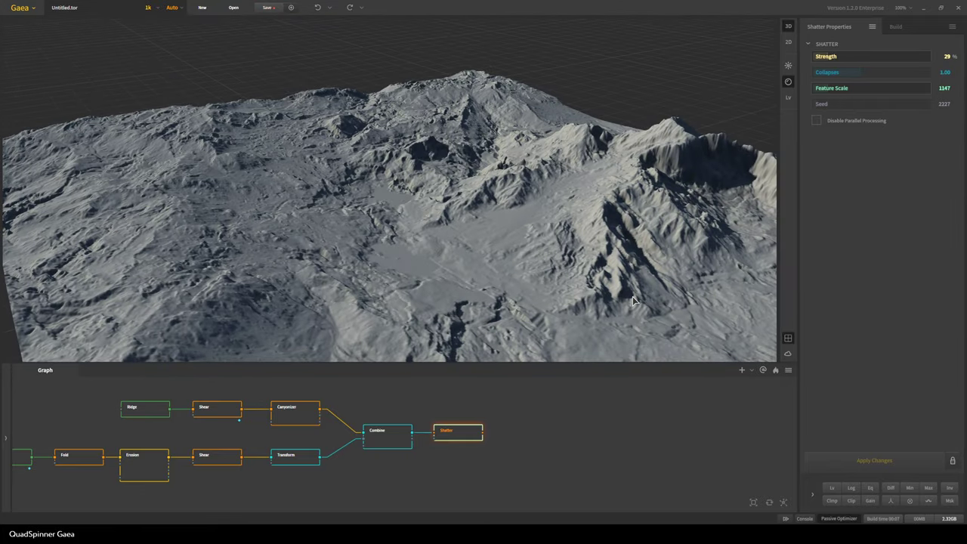
scroll(633, 301, "down", 3)
left_click_drag(491, 310, 493, 243)
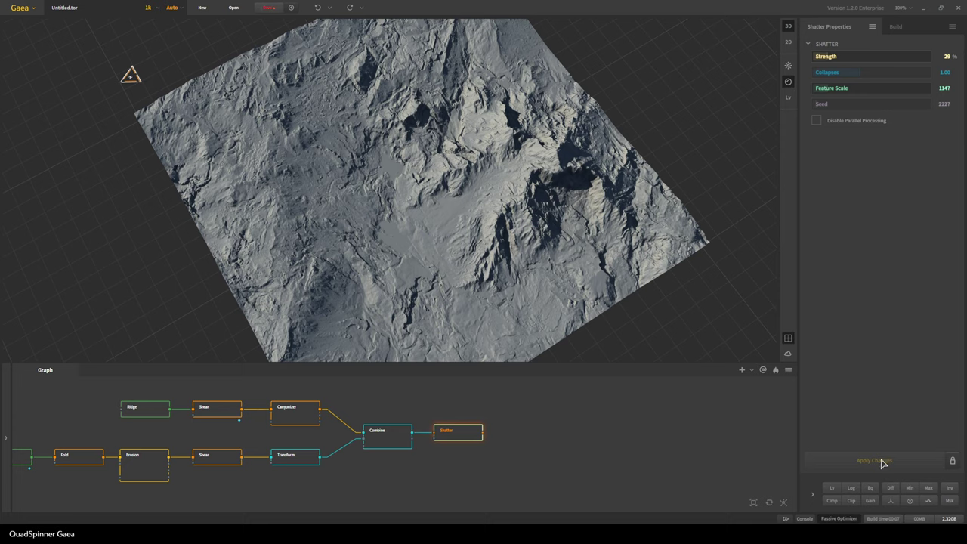
- Try the Max modifier on the Shatter node and check the terrain
left_click(928, 489)
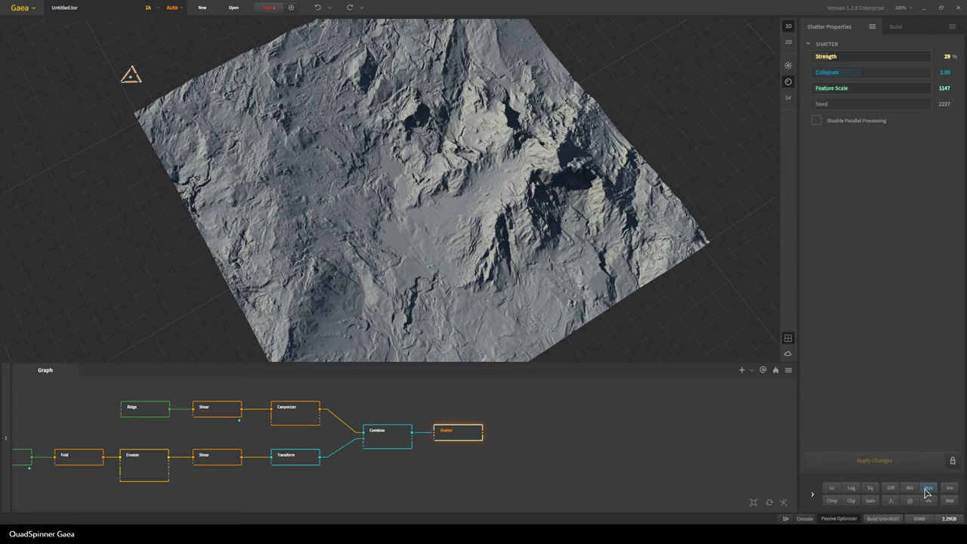
left_click(924, 489)
left_click_drag(526, 259, 247, 205)
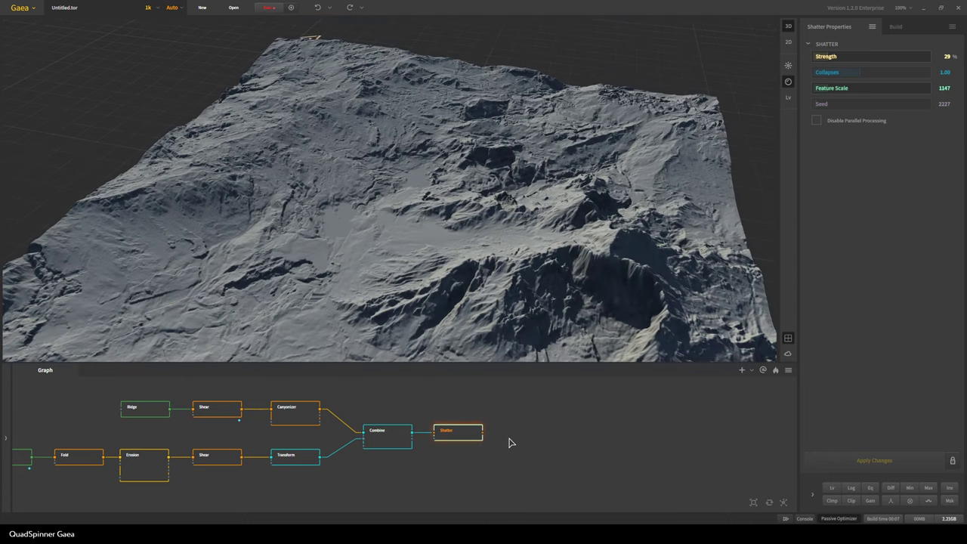
- Move the Shatter node up in the graph and add a Perlin node below it
right_click_drag(509, 442, 403, 436)
left_click_drag(356, 425, 364, 409)
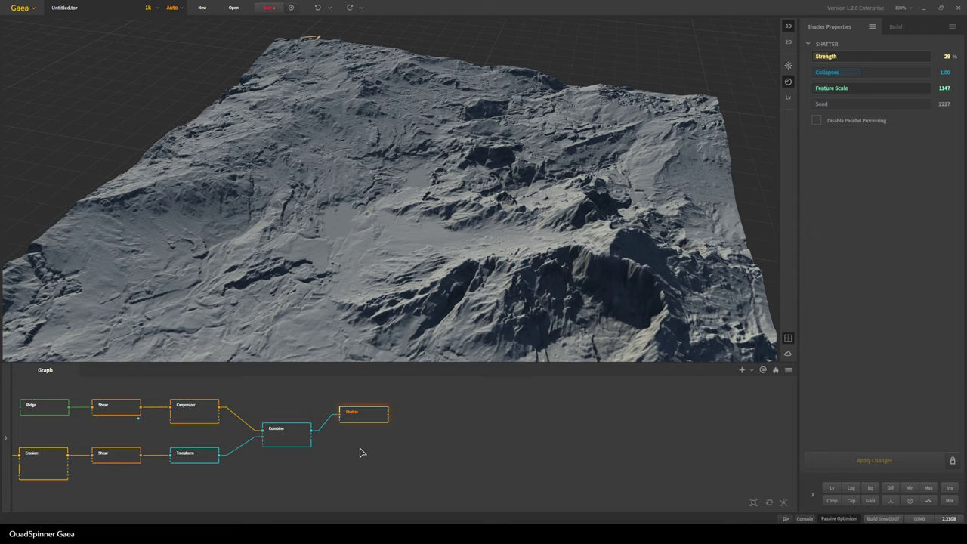
right_click_drag(340, 464, 323, 466)
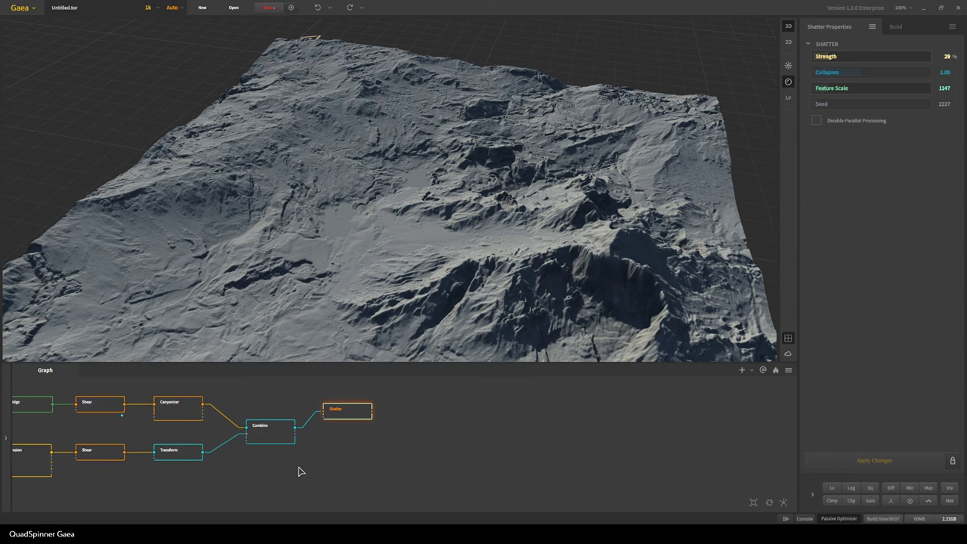
right_click(299, 467)
key("Escape")
key("Tab")
type("perl")
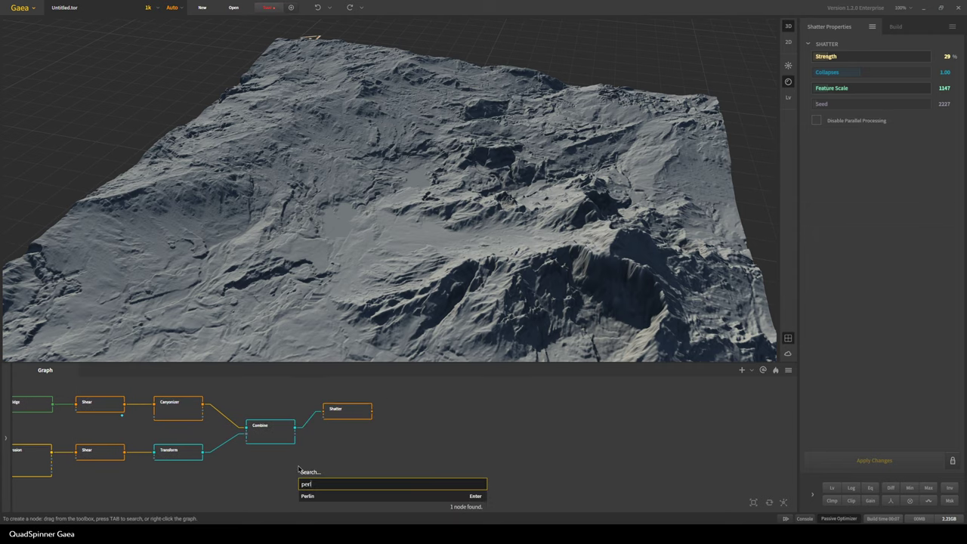
key("Return")
- Change the Perlin node's seed to 13128 and enable its Lv modifier
scroll(359, 228, "down", 6)
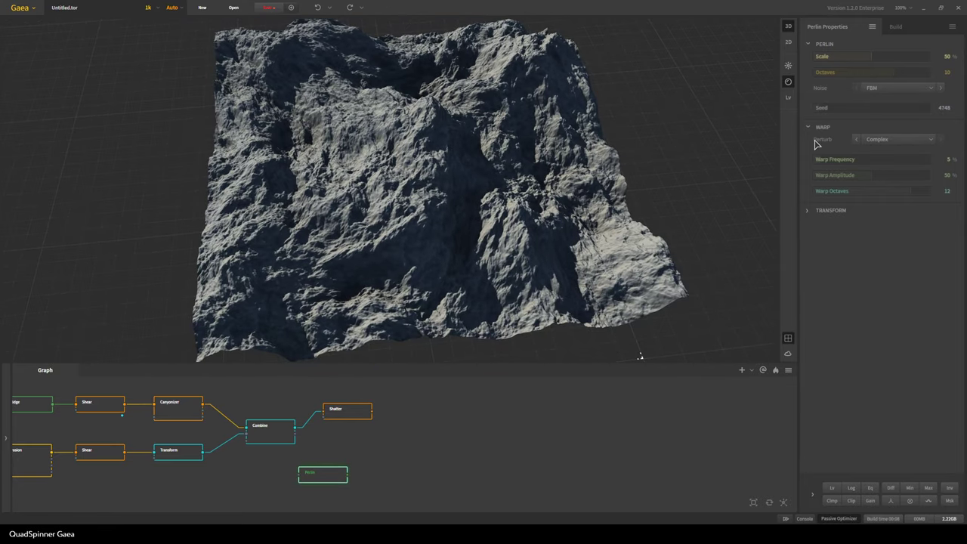
left_click(827, 108)
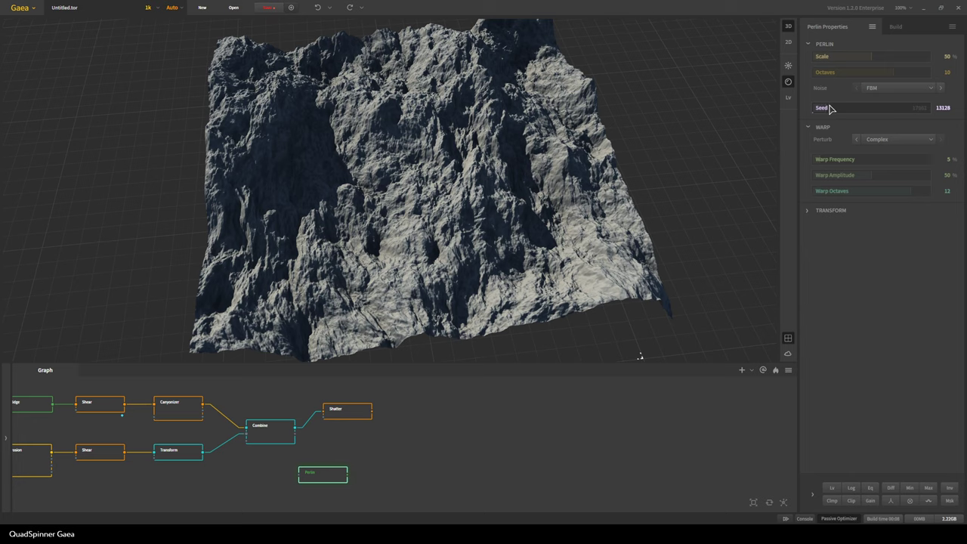
scroll(565, 197, "down", 3)
left_click_drag(565, 197, 764, 210)
left_click(831, 489)
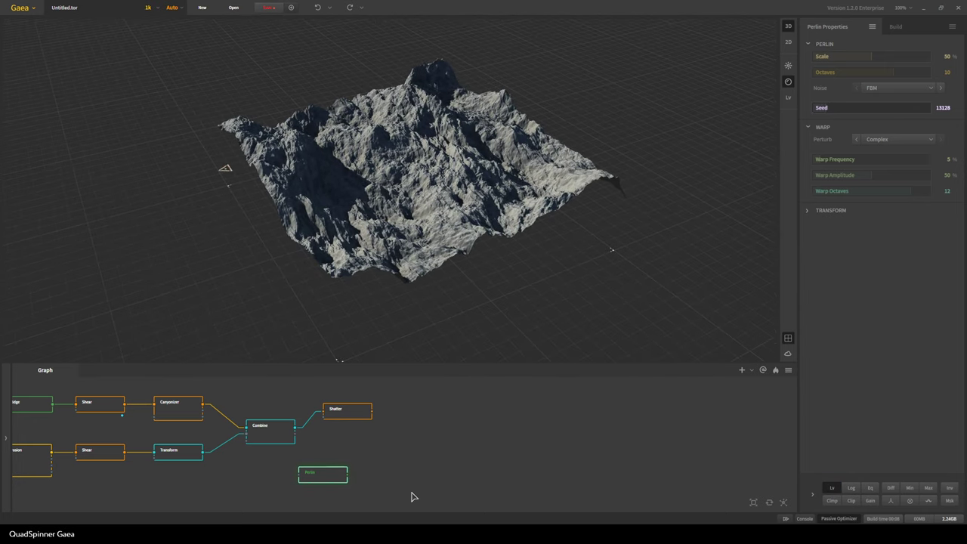
- Blend Shatter with the first Combine's output in a new Combine node, masked by Perlin, with the Ratio at 100%
left_click_drag(370, 418, 299, 432)
left_click_drag(348, 480, 407, 434)
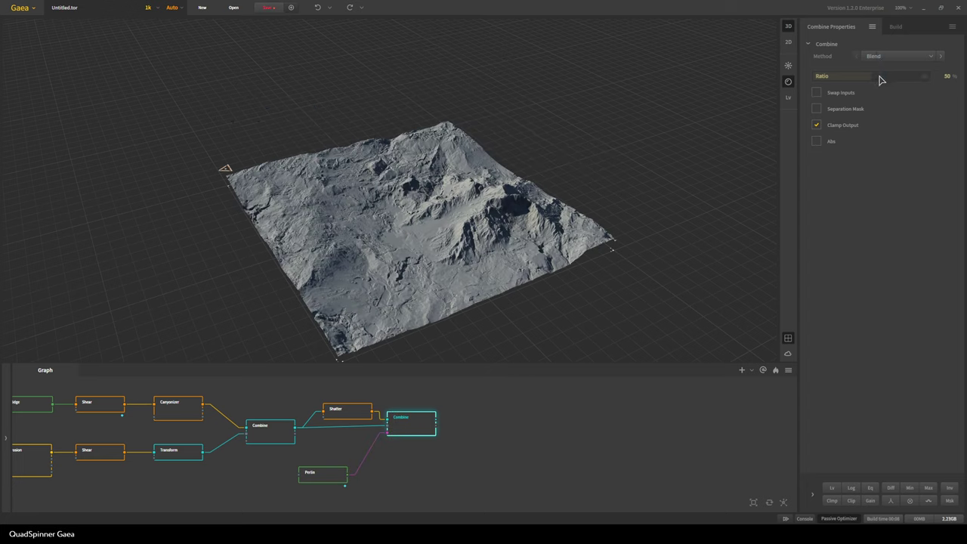
left_click_drag(872, 76, 931, 76)
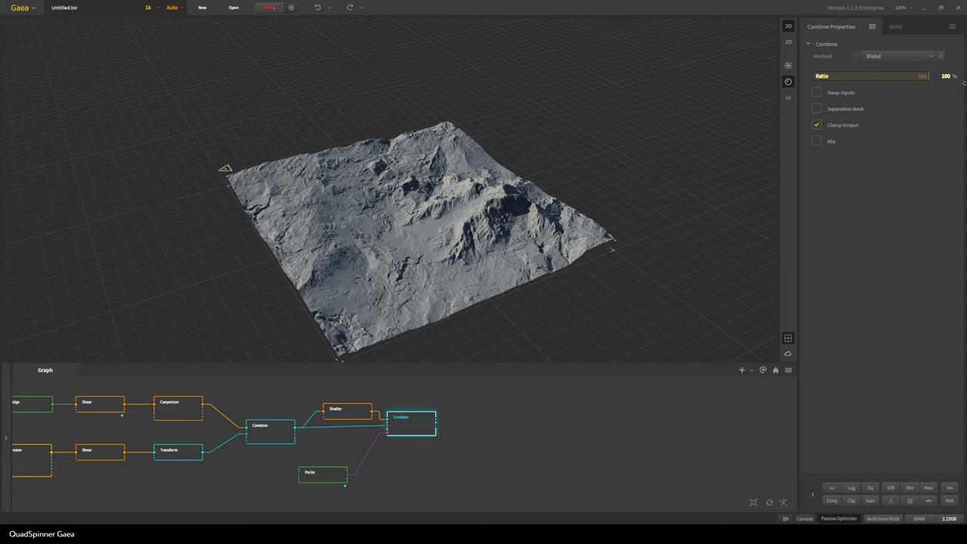
scroll(413, 289, "up", 5)
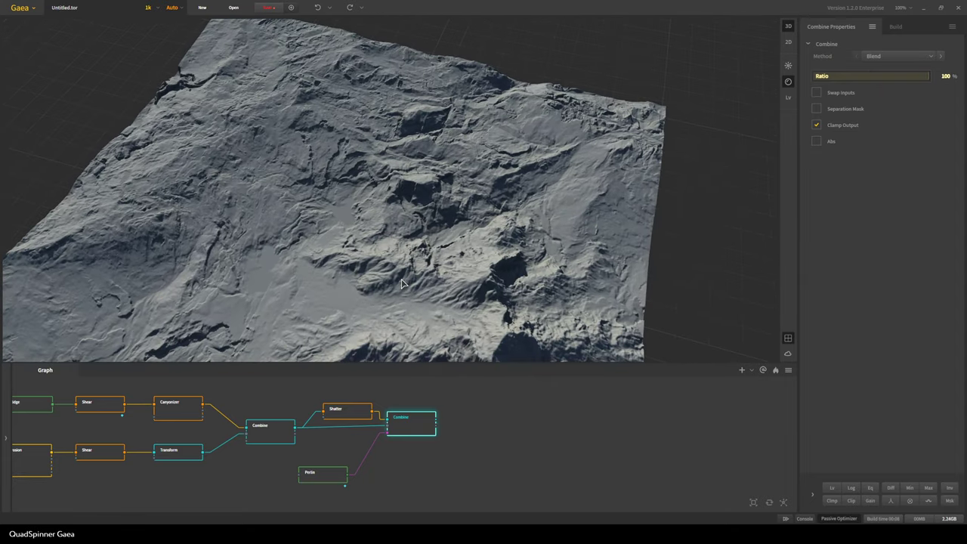
- Examine the Perlin mask in the 2D view beside the terrain, and return to the 3D view alone
left_click(330, 476)
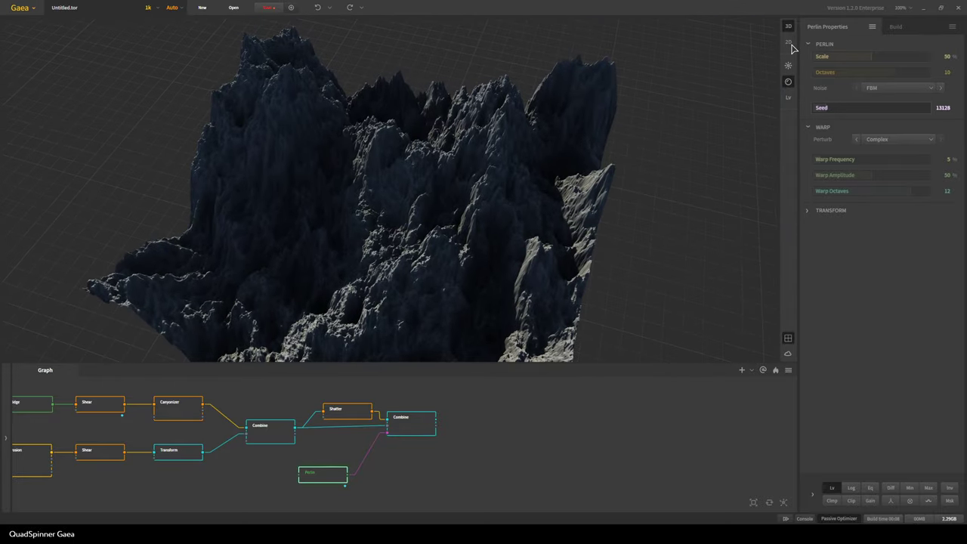
left_click(789, 43)
left_click(788, 97)
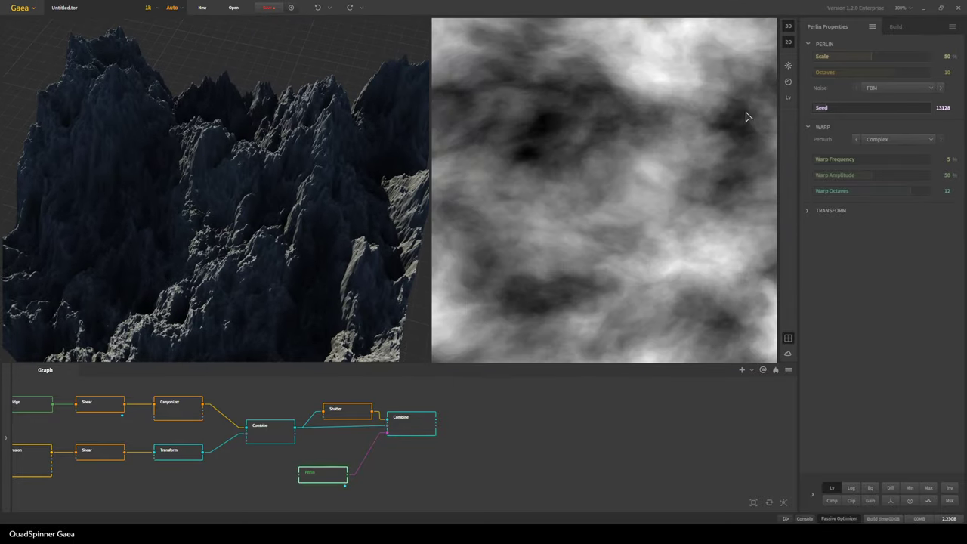
left_click(788, 81)
left_click(789, 43)
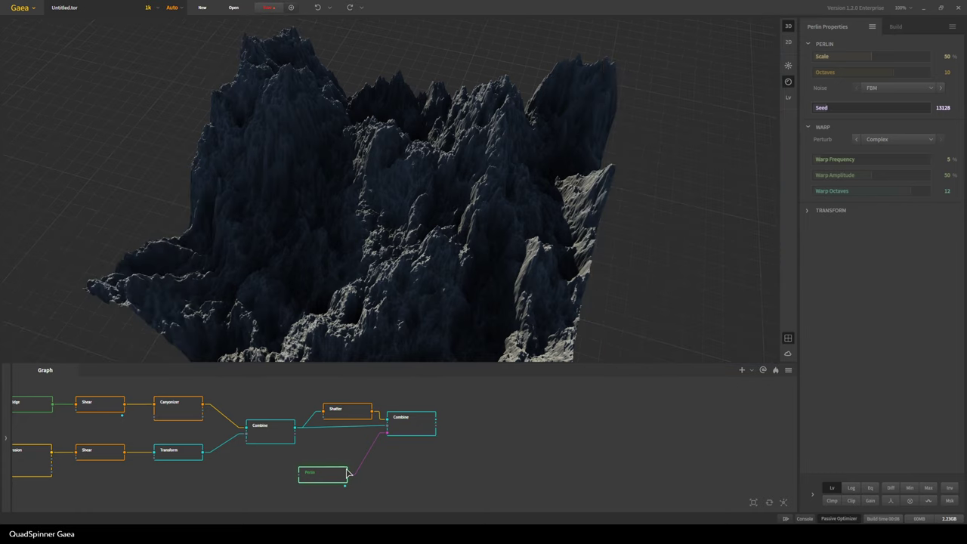
- Compare the Perlin-masked Combine terrain with the Shatter output from a lower angle
left_click(405, 431)
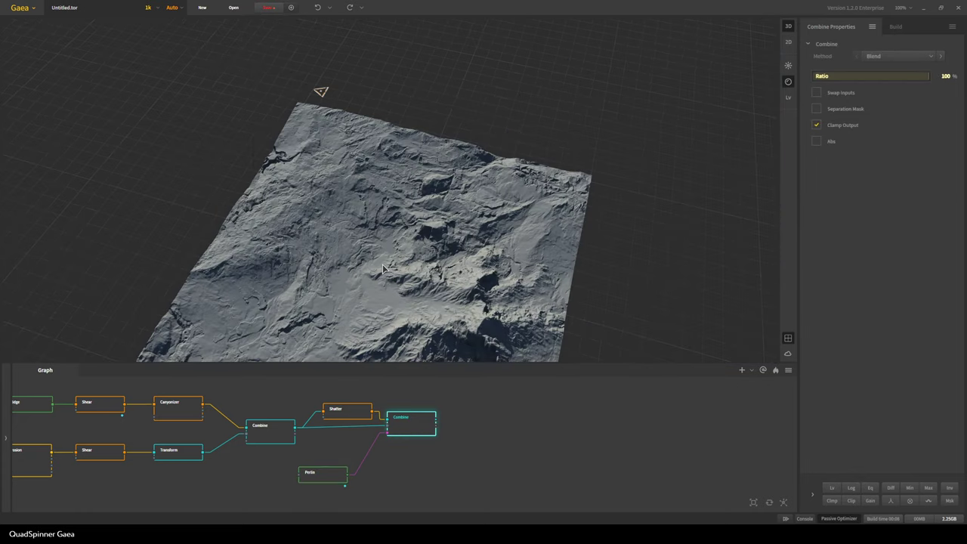
left_click_drag(389, 238, 368, 181)
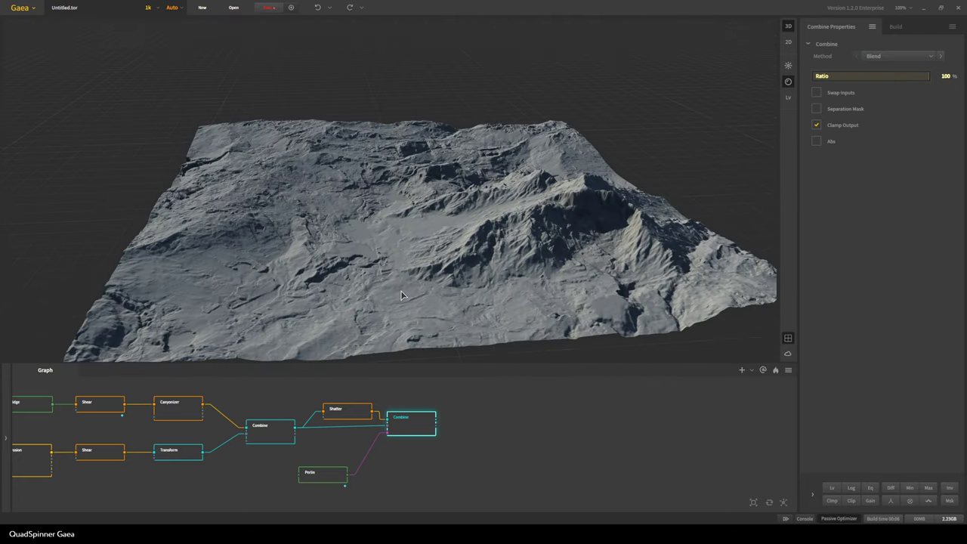
scroll(369, 181, "up", 3)
left_click(336, 414)
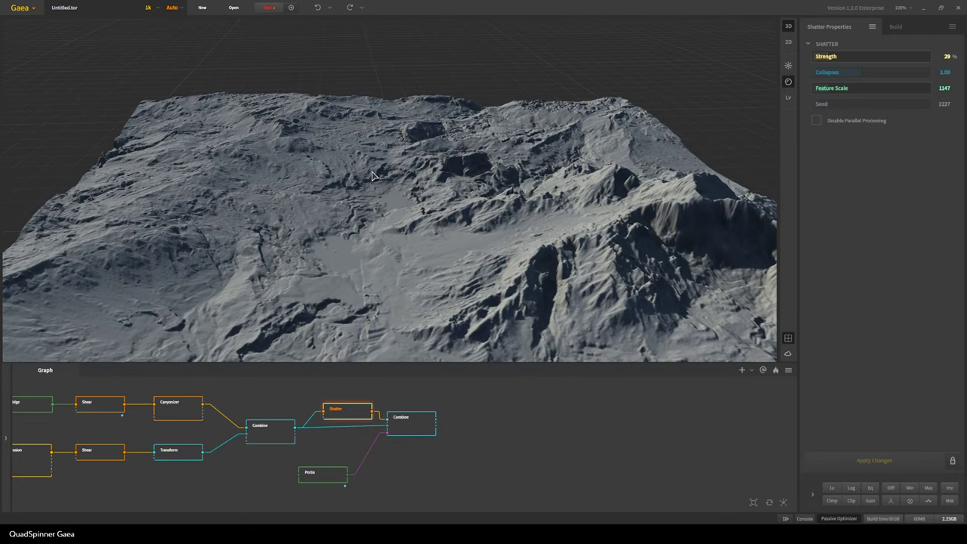
left_click(412, 427)
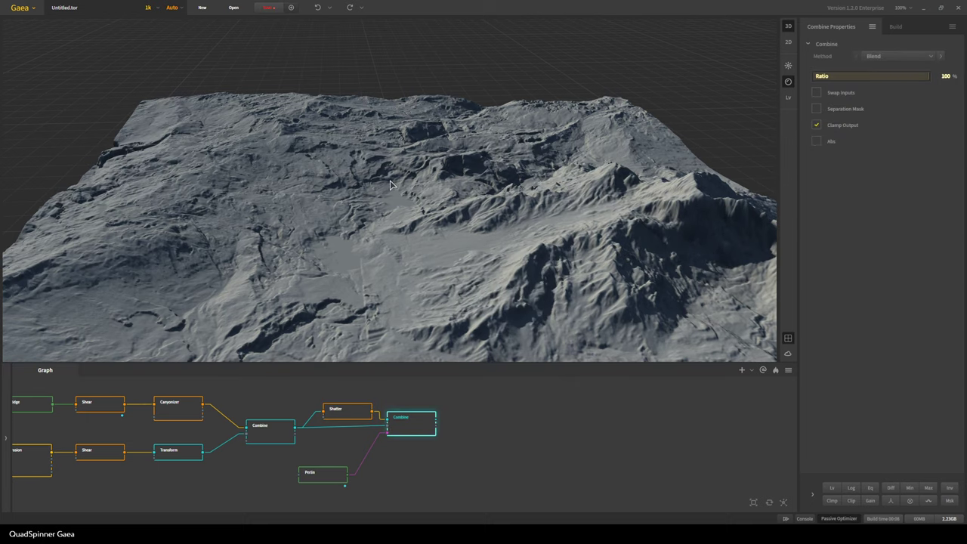
- Pin the masked Combine as the preview and add a Shaper modifier of 38% to the Perlin node
left_click(329, 482)
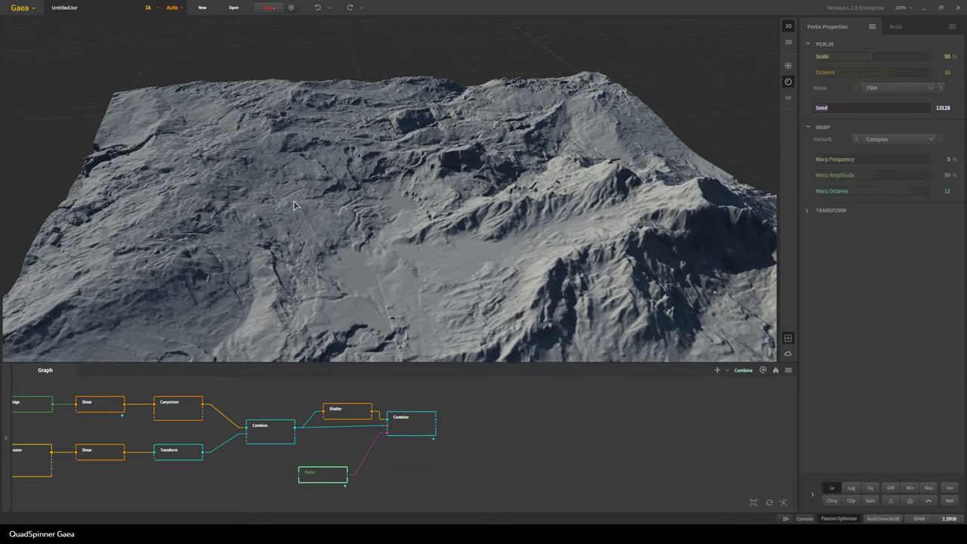
left_click_drag(294, 206, 325, 229)
scroll(325, 229, "down", 2)
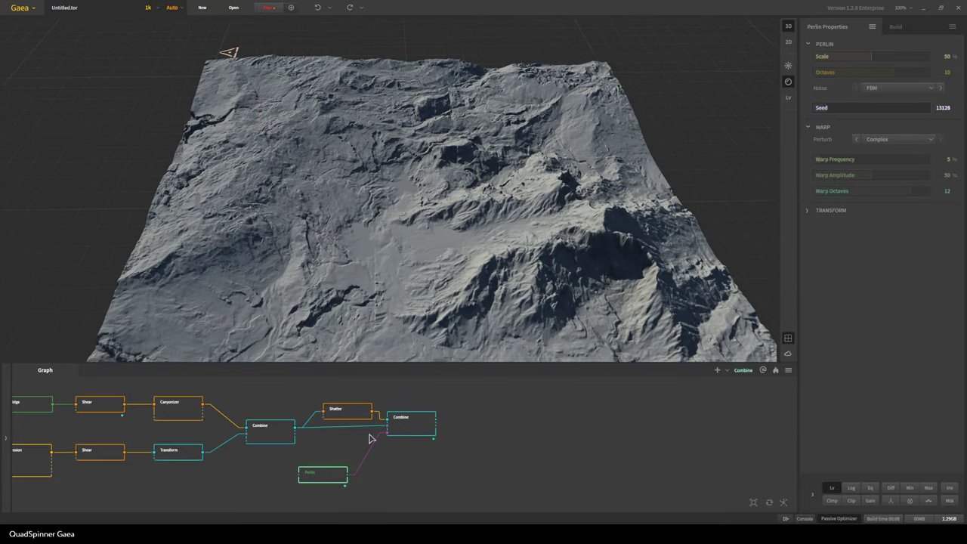
scroll(363, 472, "up", 3)
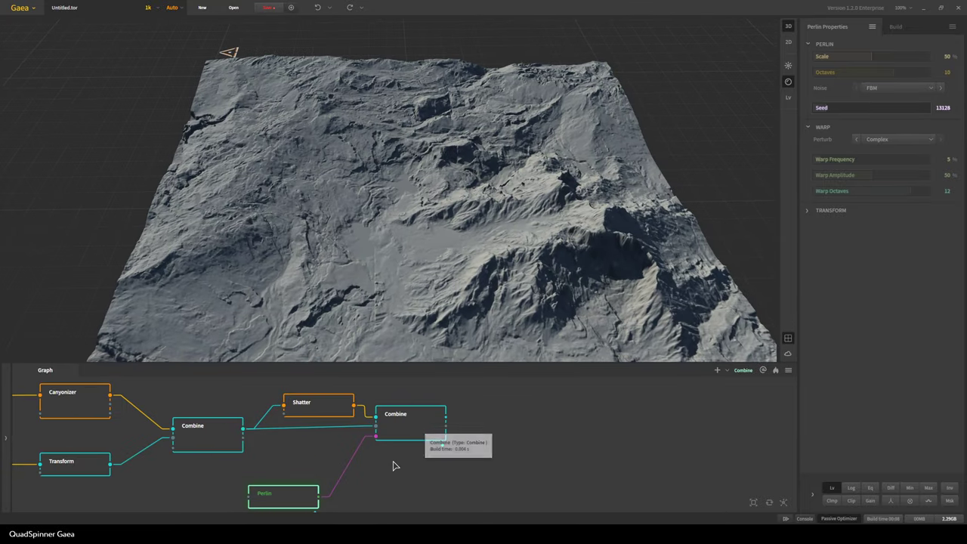
left_click(890, 501)
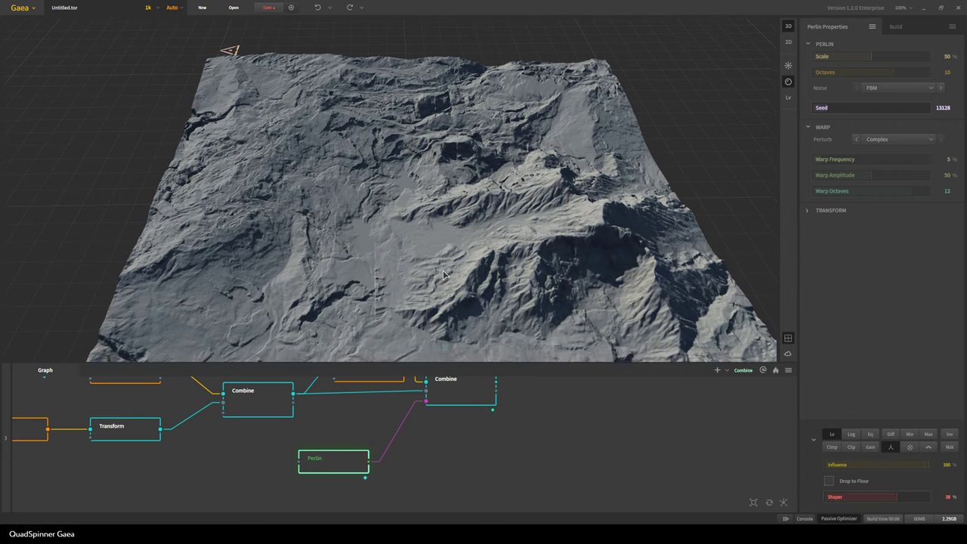
scroll(442, 278, "up", 3)
left_click_drag(442, 278, 413, 178)
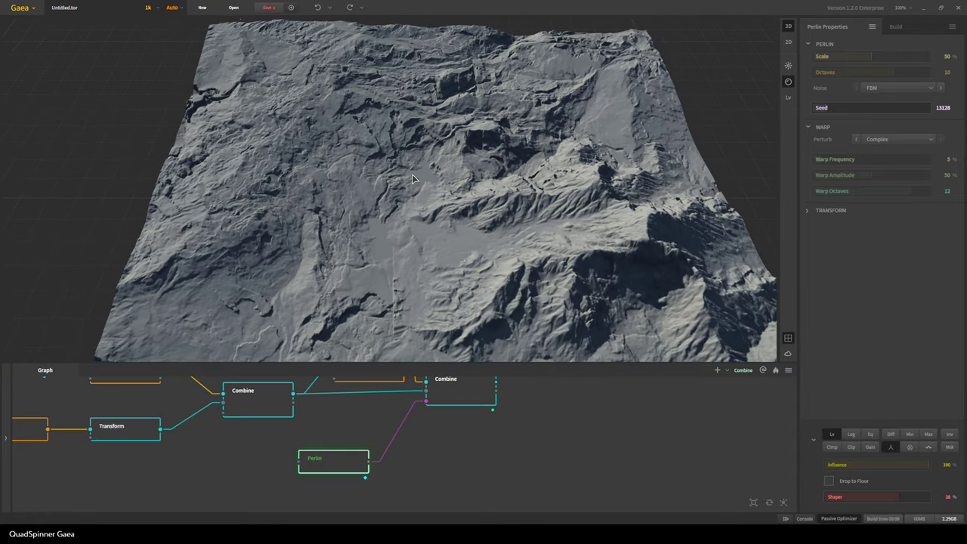
scroll(362, 412, "up", 1)
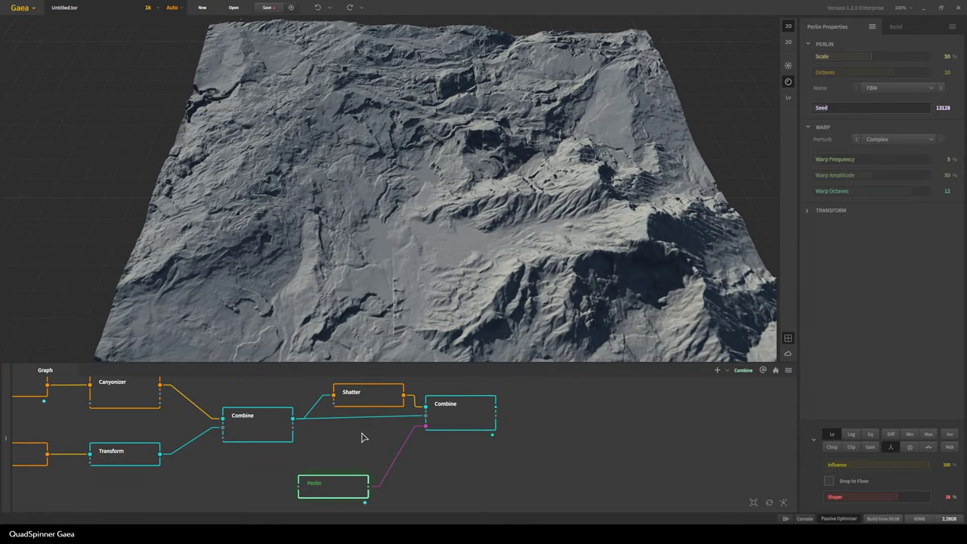
- Unpin the preview and compare the Shatter, masked Combine and first Combine outputs
left_click(488, 428)
left_click(369, 398)
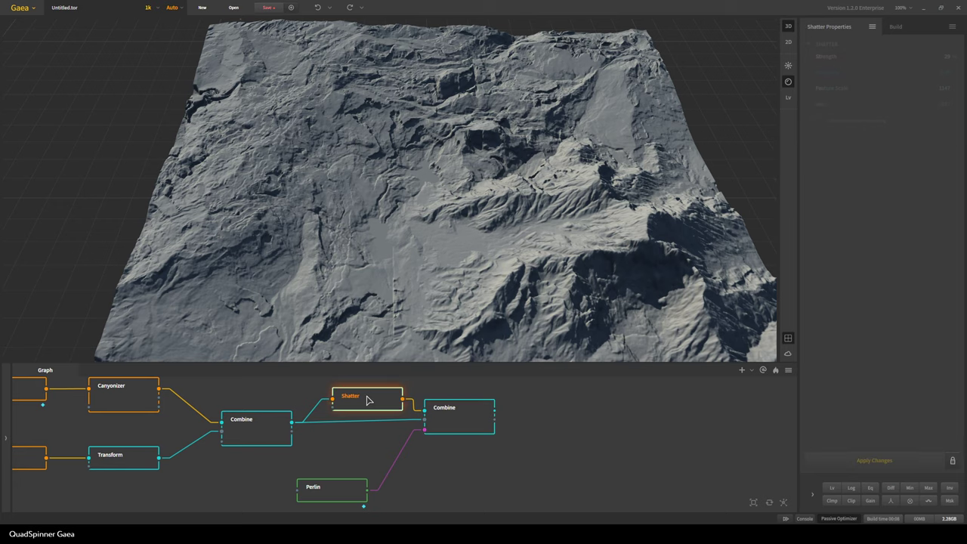
left_click(455, 416)
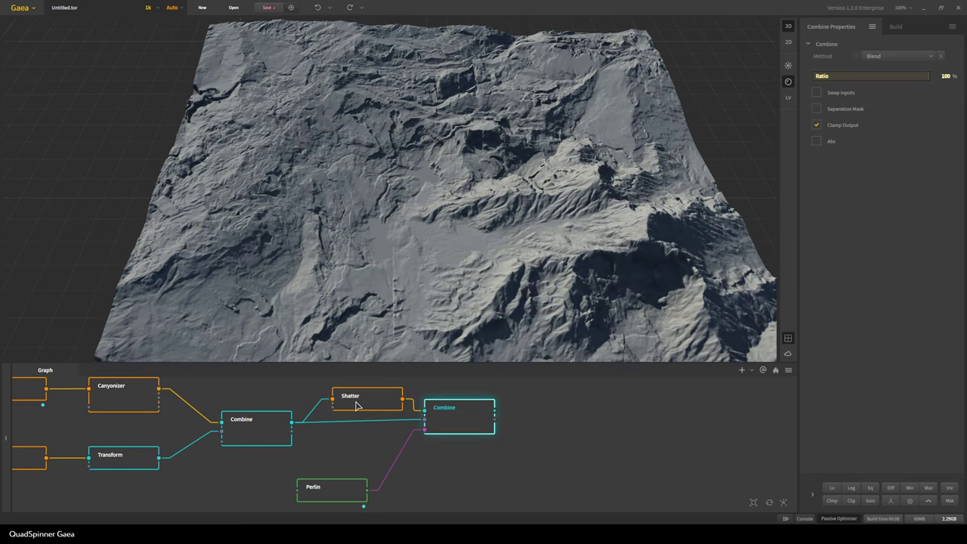
left_click(357, 406)
left_click(444, 418)
left_click(368, 405)
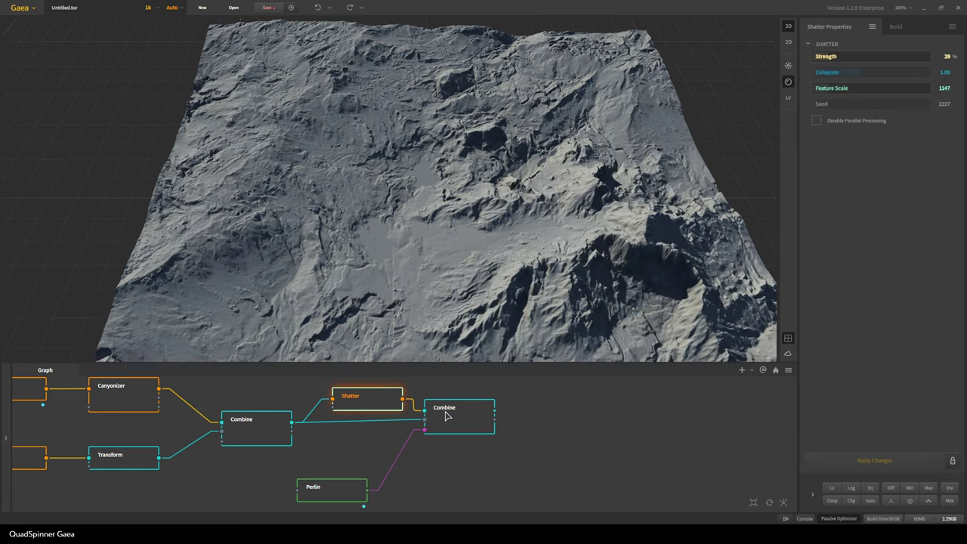
left_click(445, 415)
left_click(263, 436)
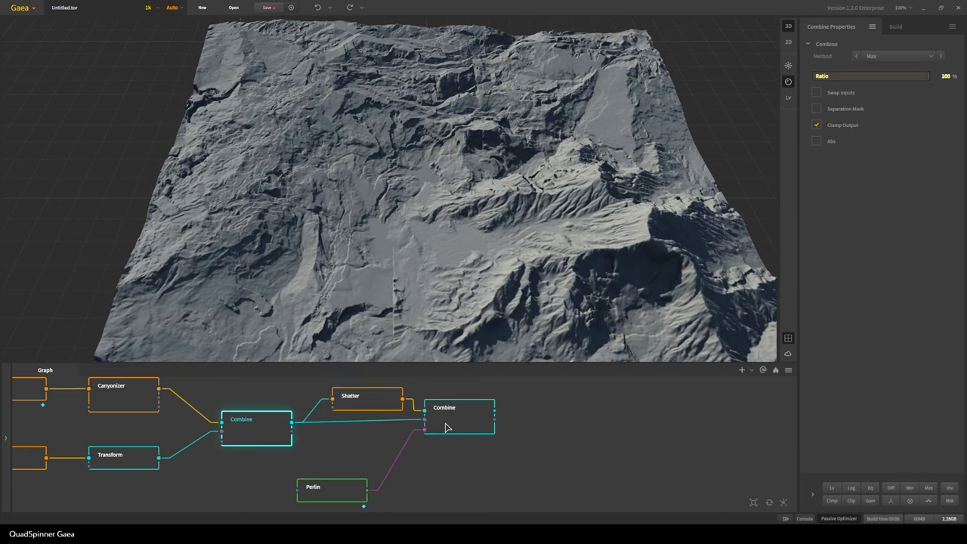
left_click(446, 427)
left_click(280, 442)
left_click(453, 418)
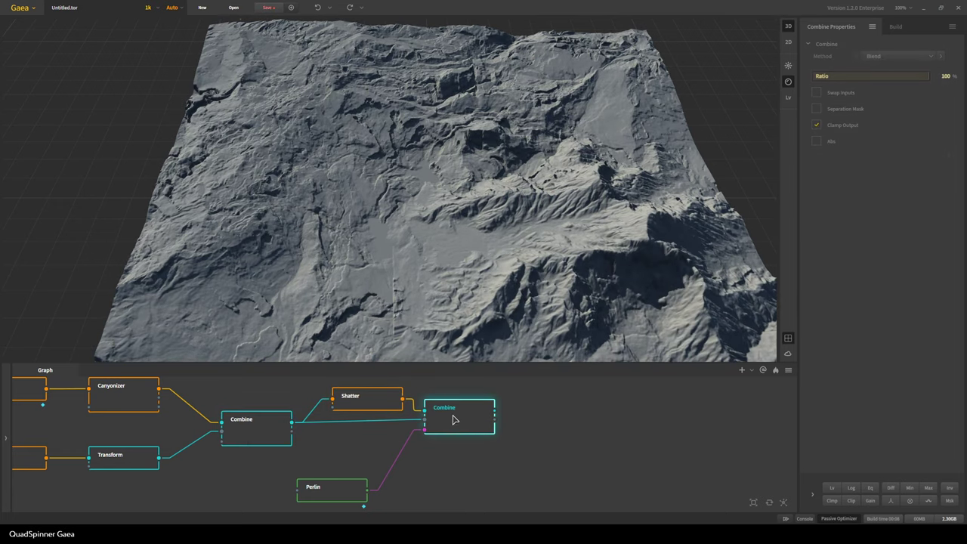
- Set the Perlin node's Warp Frequency to 9% and its Shaper to -15%
left_click(355, 493)
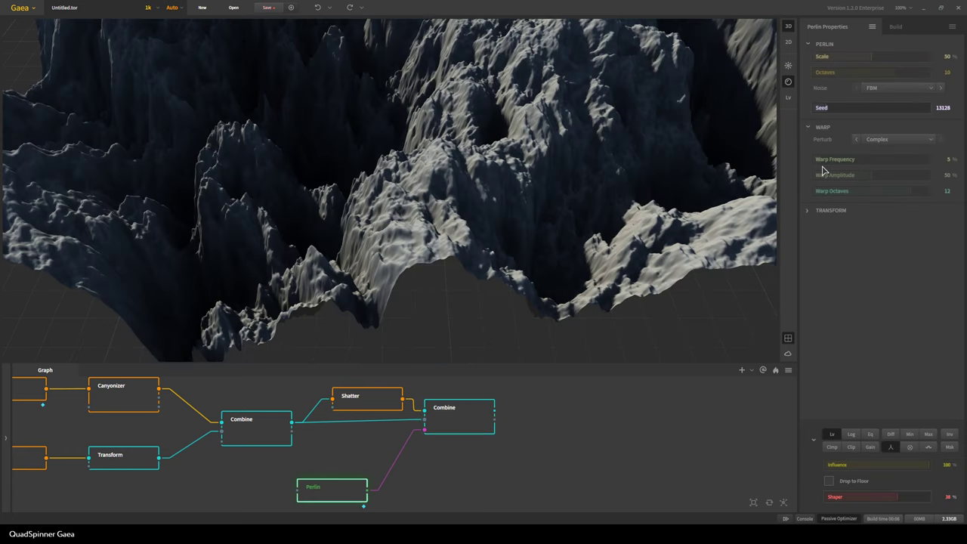
left_click(823, 159)
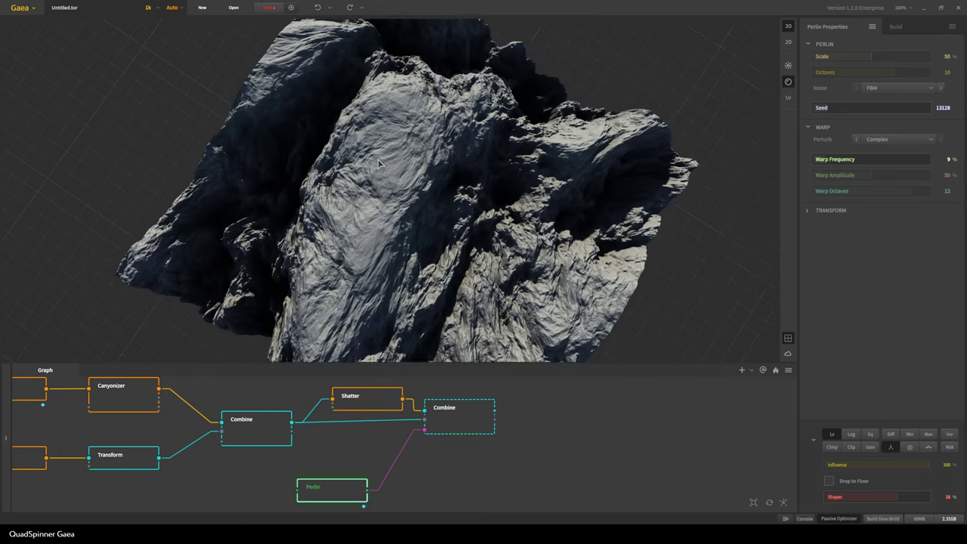
middle_click_drag(383, 144, 383, 161)
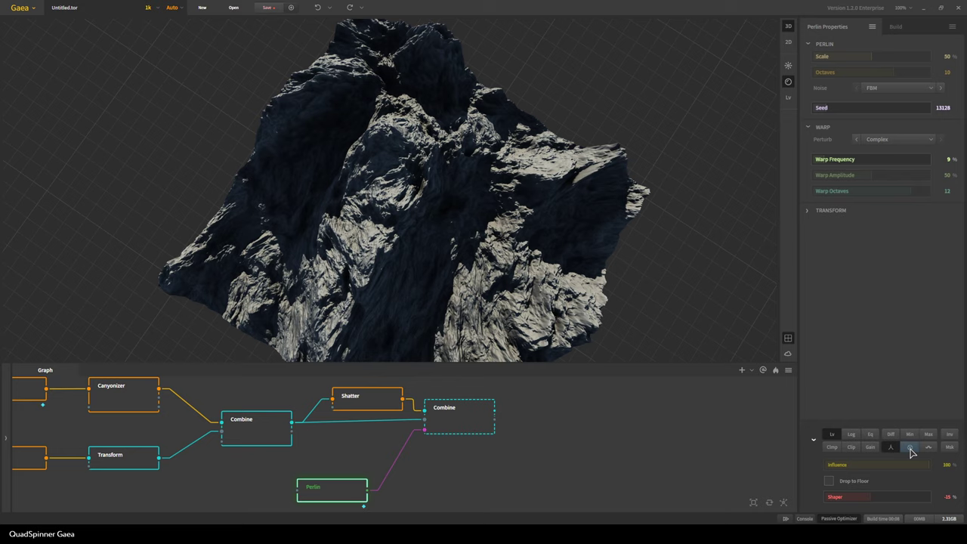
- Add a Multiplier of 1.83 and a Clamp from 0% to 100% to the Perlin node
left_click(911, 449)
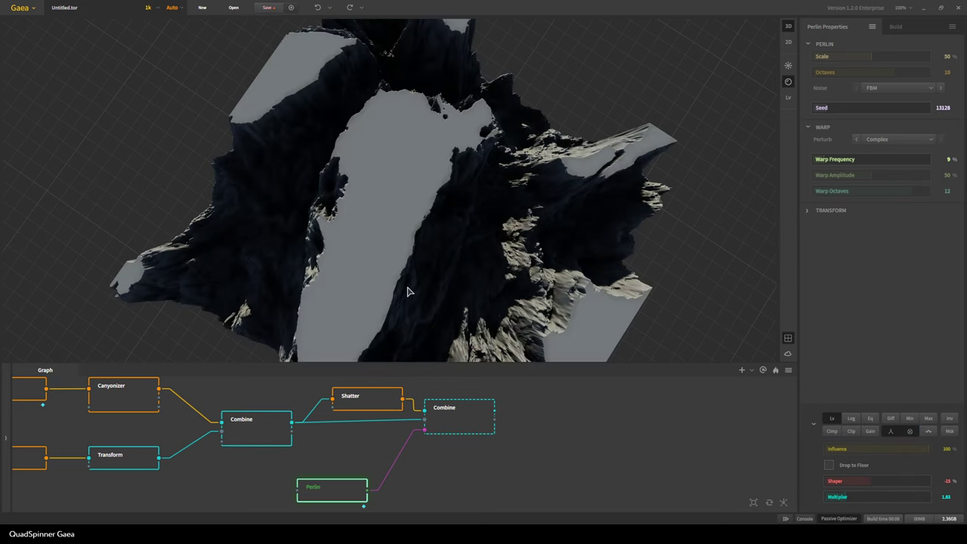
left_click_drag(411, 292, 458, 327)
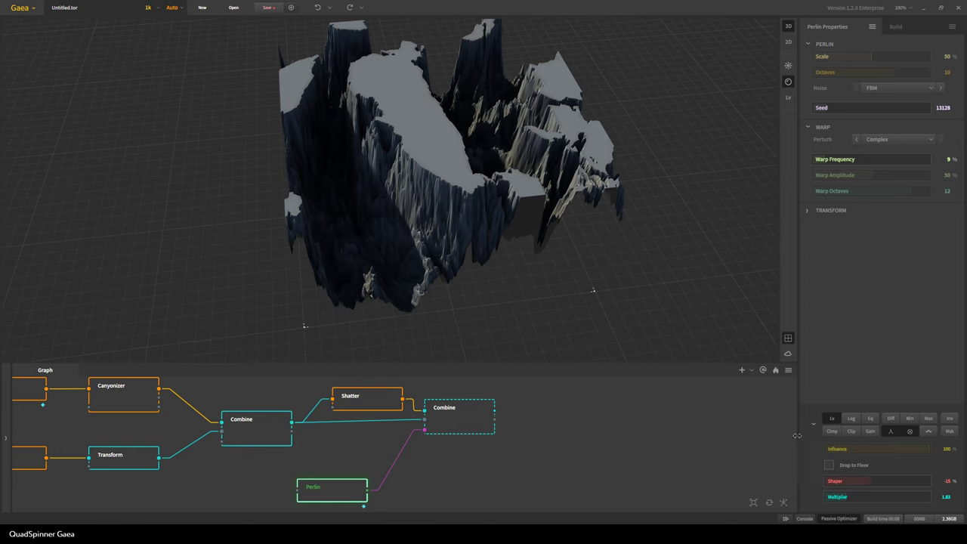
left_click(832, 432)
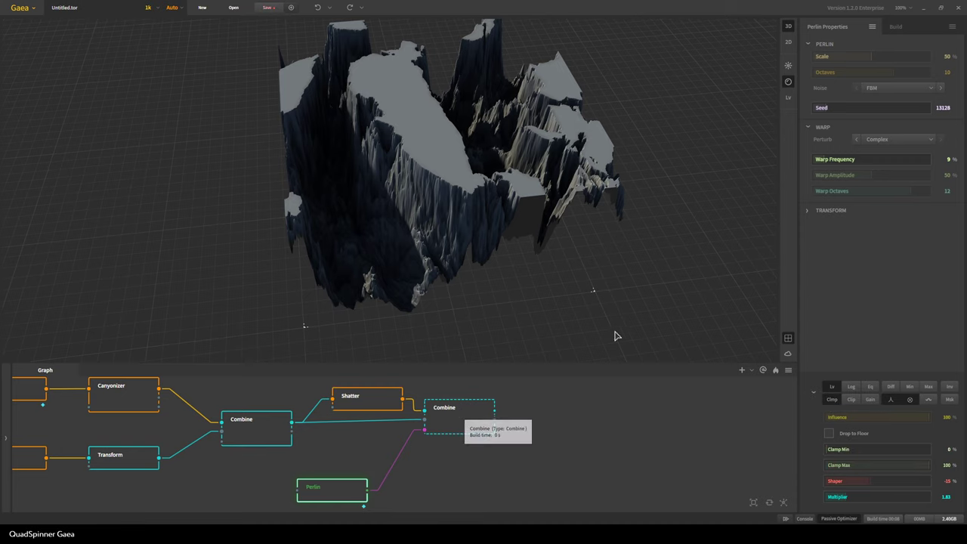
scroll(481, 235, "up", 3)
left_click_drag(454, 249, 432, 142)
scroll(397, 244, "down", 3)
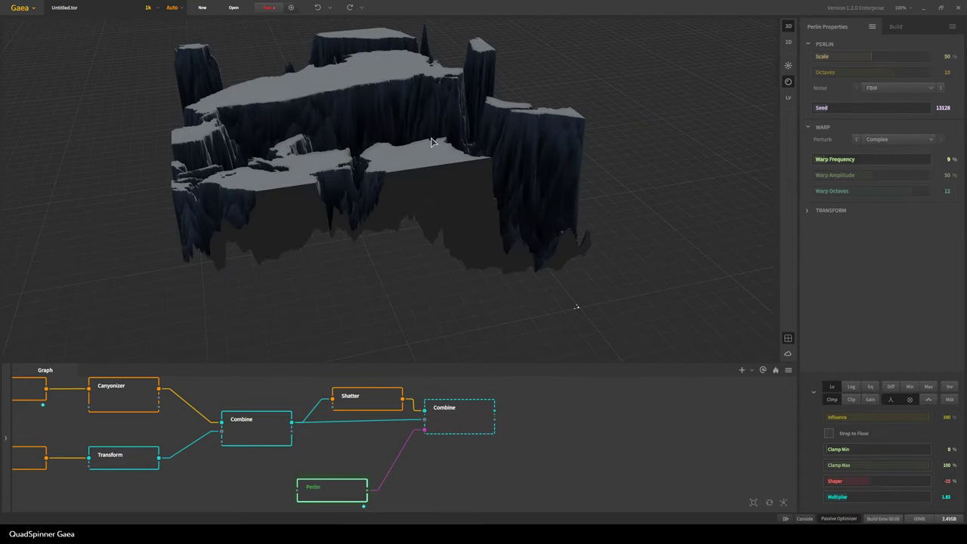
- Inspect the masked Combine terrain up close and compare it with the Shatter output
left_click(465, 432)
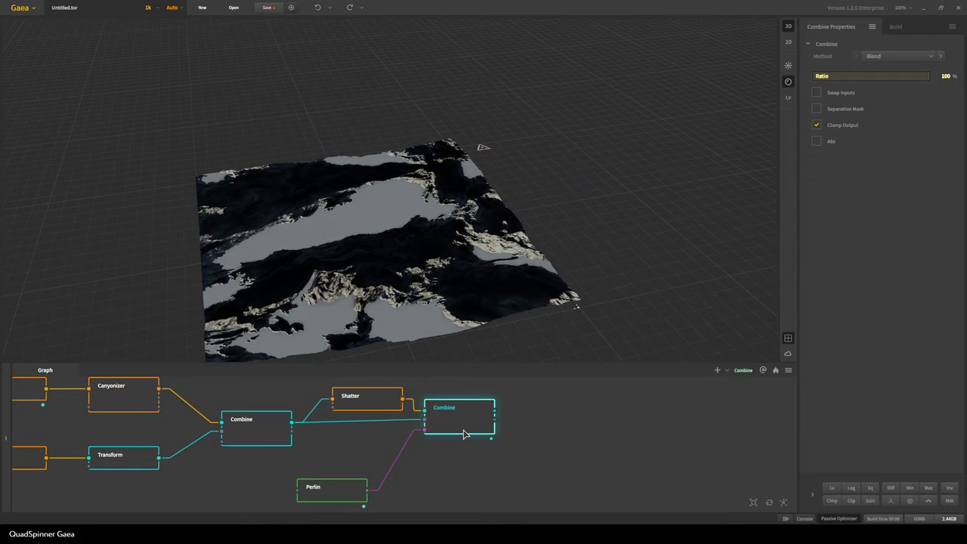
scroll(444, 293, "up", 3)
left_click_drag(377, 253, 445, 261)
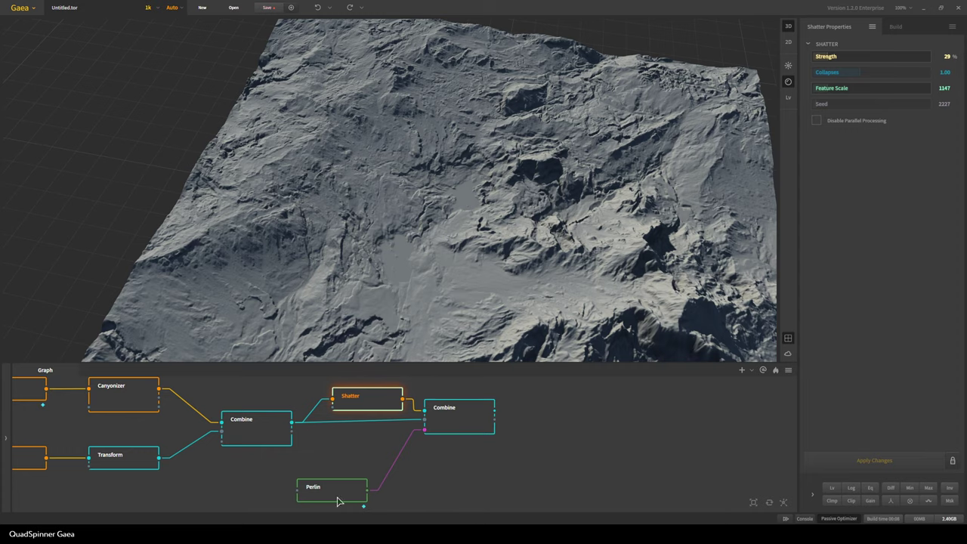
- Set the Perlin node's Scale to 24%
left_click(329, 497)
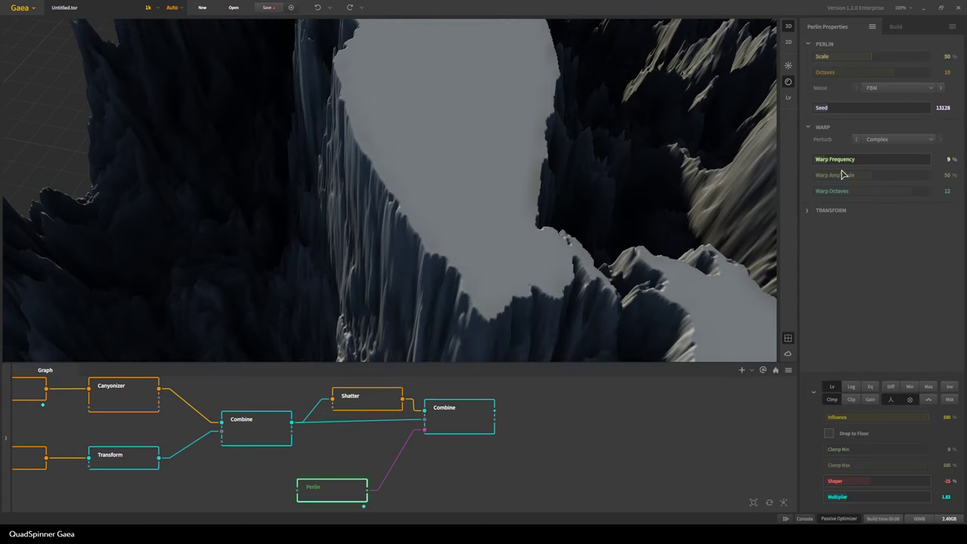
left_click(840, 55)
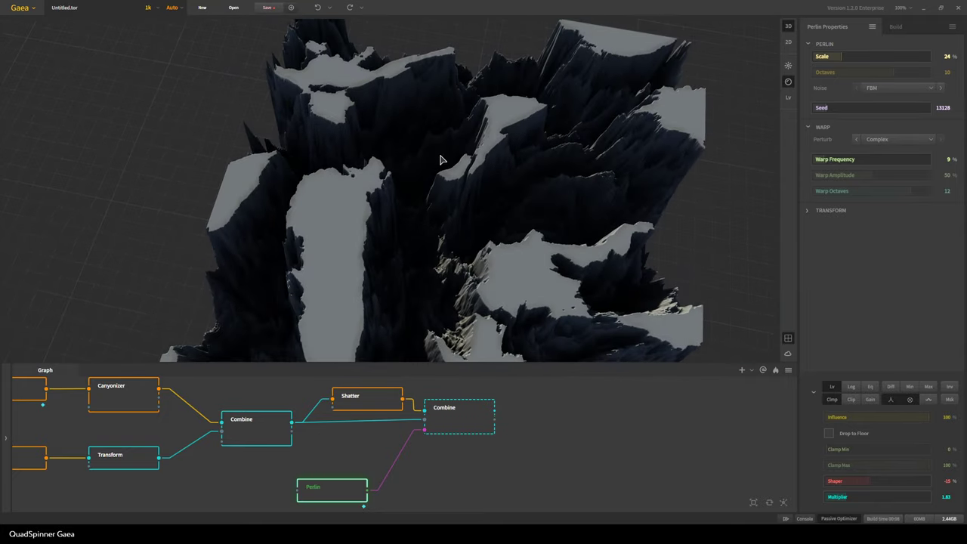
- Inspect the final masked Combine terrain up close and from several angles
left_click(458, 417)
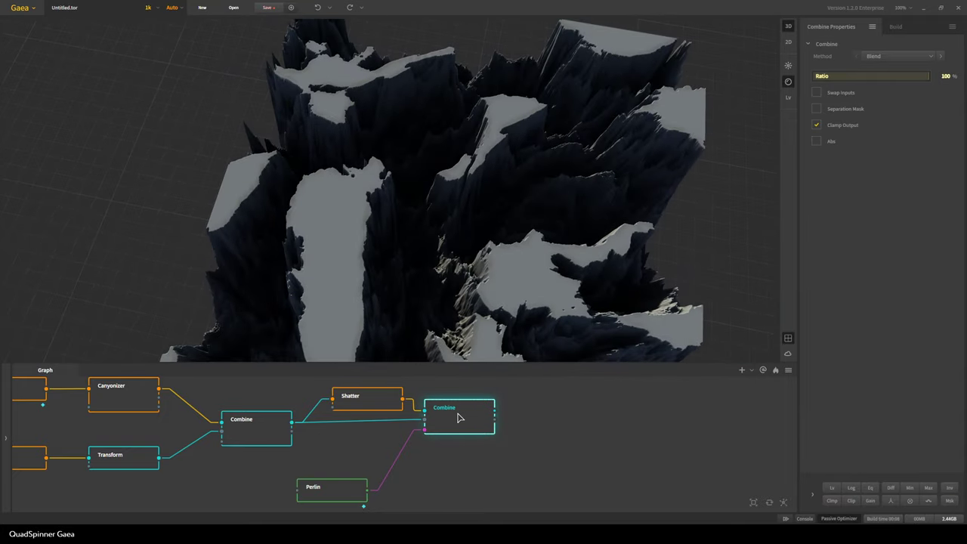
left_click_drag(444, 285, 421, 132)
scroll(386, 185, "up", 3)
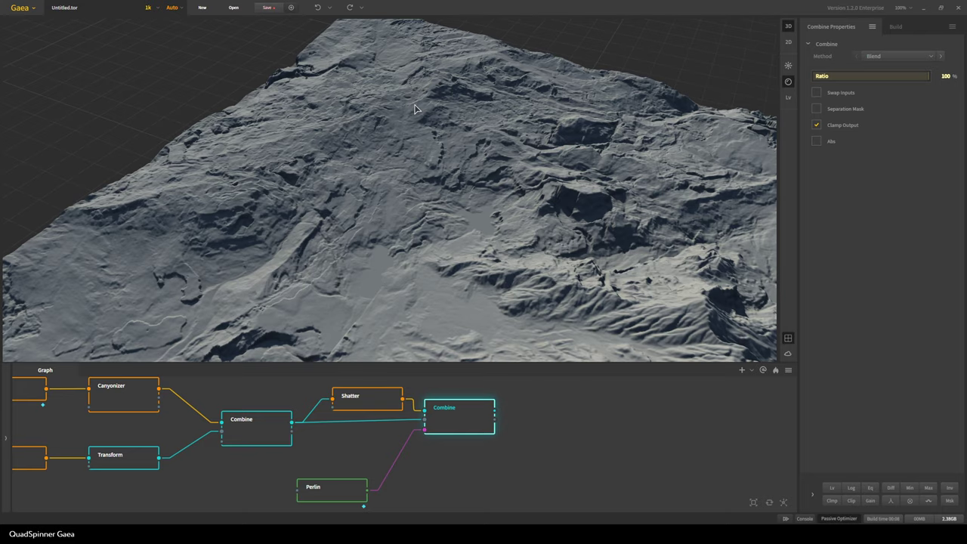
scroll(454, 240, "down", 3)
left_click_drag(455, 243, 380, 182)
scroll(611, 226, "up", 3)
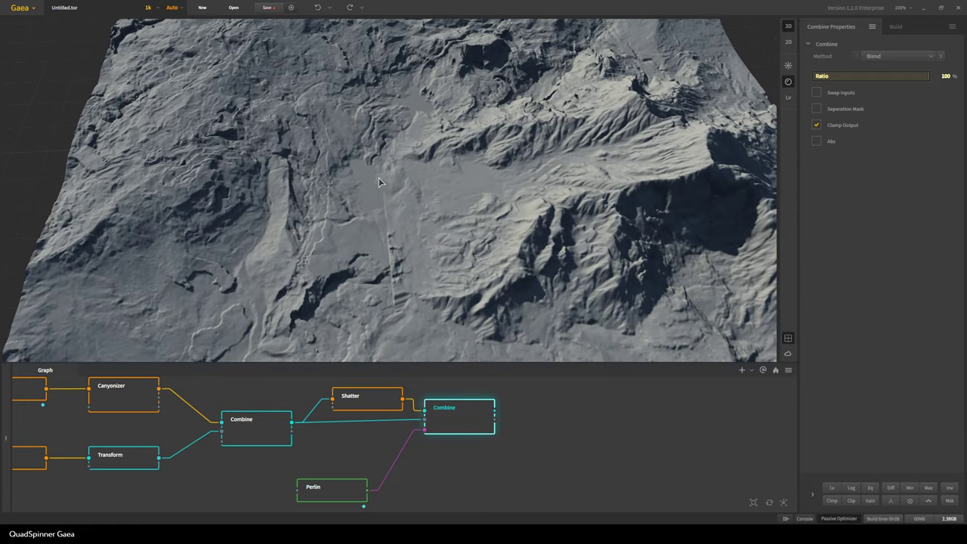
left_click_drag(371, 223, 399, 308)
scroll(408, 201, "down", 3)
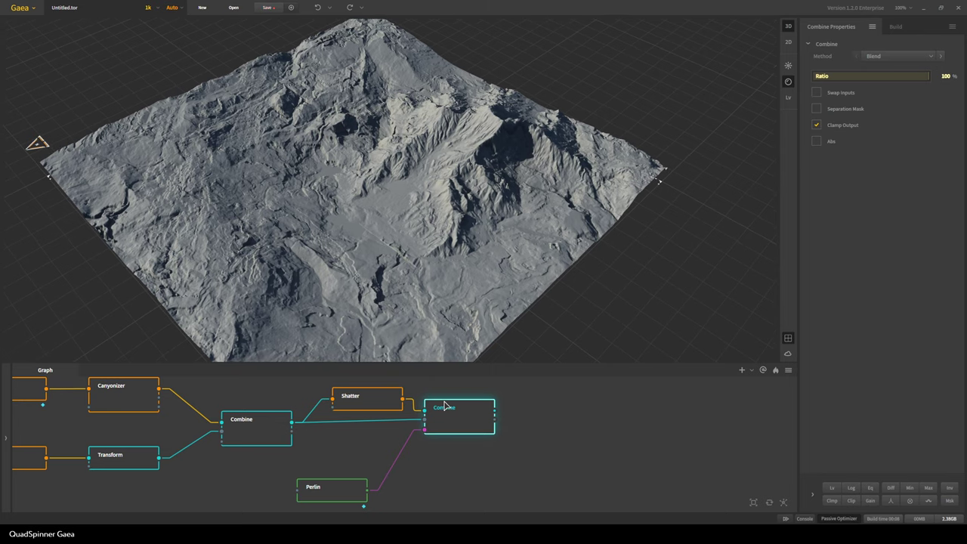
- Move the Perlin node directly beneath Shatter and preview the masked Combine again
left_click_drag(338, 485, 366, 452)
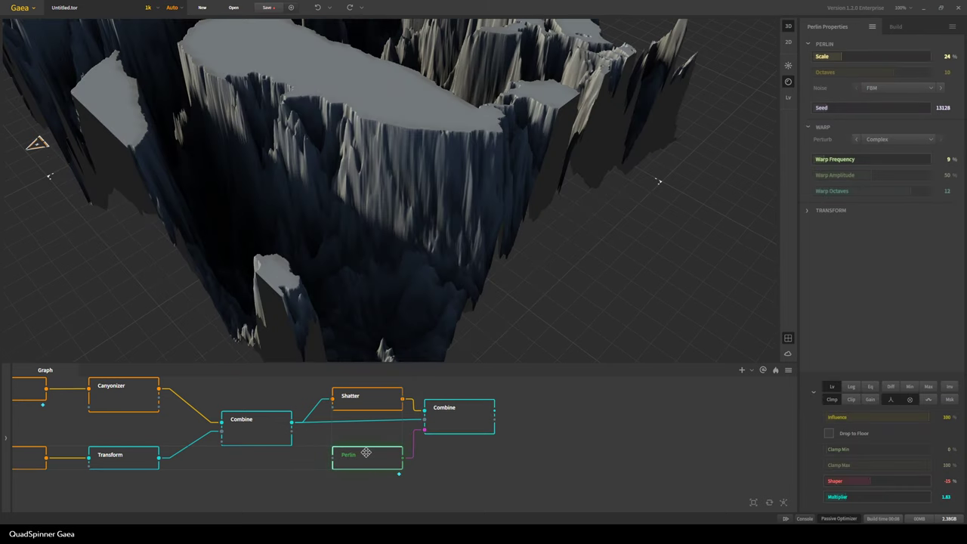
left_click(450, 429)
left_click_drag(502, 474, 379, 489)
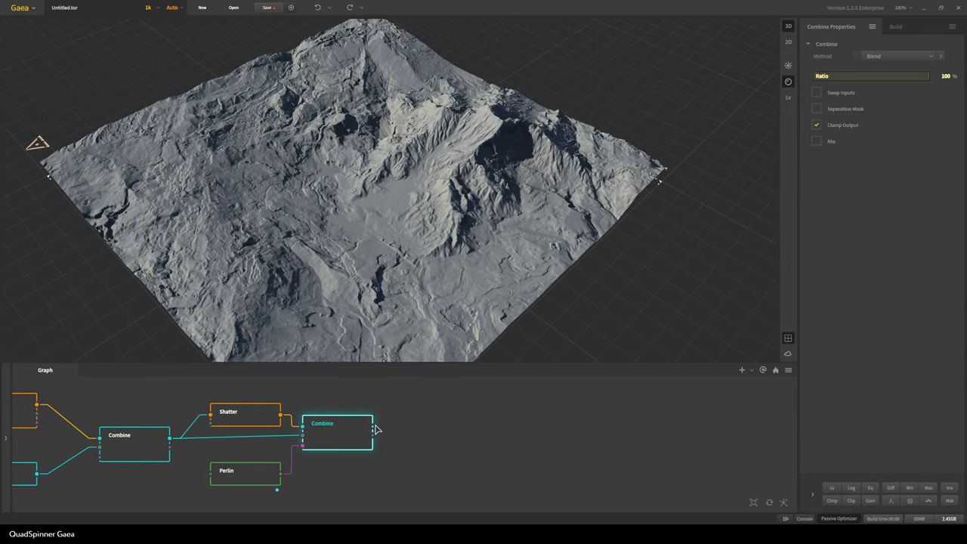
- Add a Canyonizer node fed by the masked Combine's output
left_click_drag(373, 426, 421, 424)
type("ca")
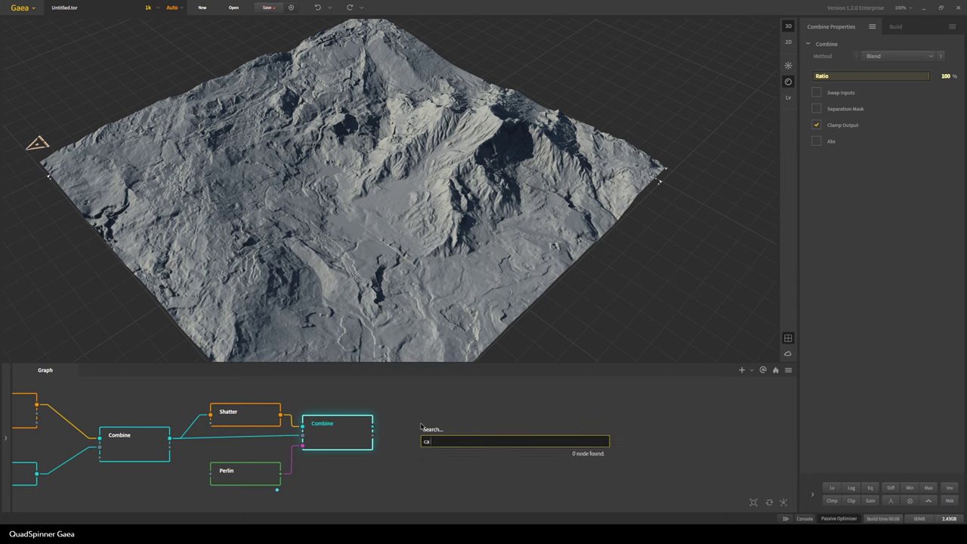
type("n")
key("Return")
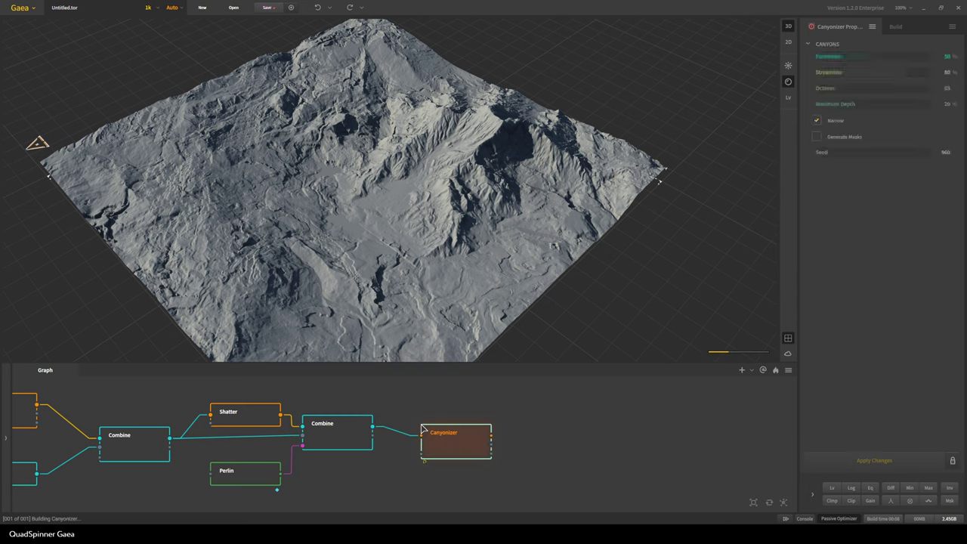
- Inspect the canyons cut into the combined terrain from several angles
scroll(366, 257, "down", 2)
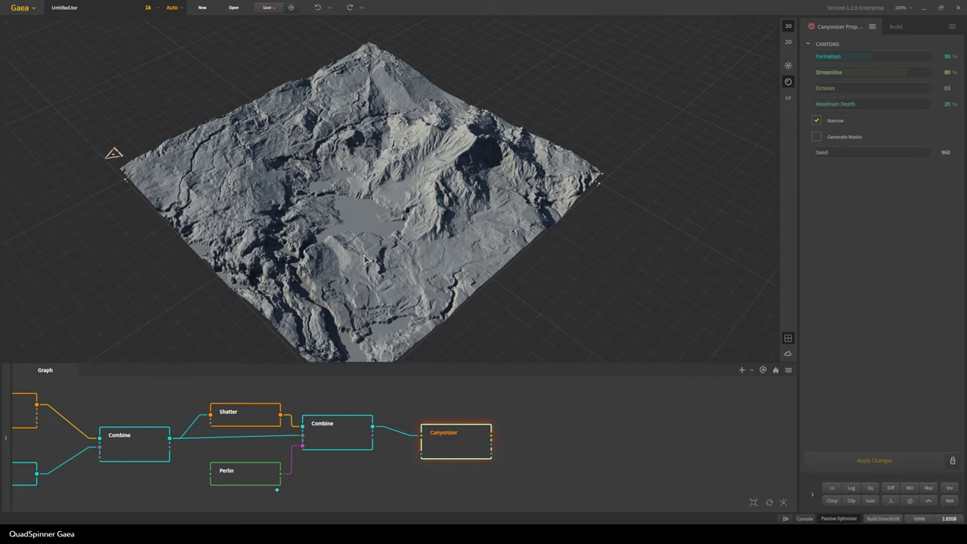
left_click_drag(359, 263, 266, 299)
scroll(414, 265, "up", 2)
scroll(484, 248, "up", 2)
scroll(465, 255, "down", 2)
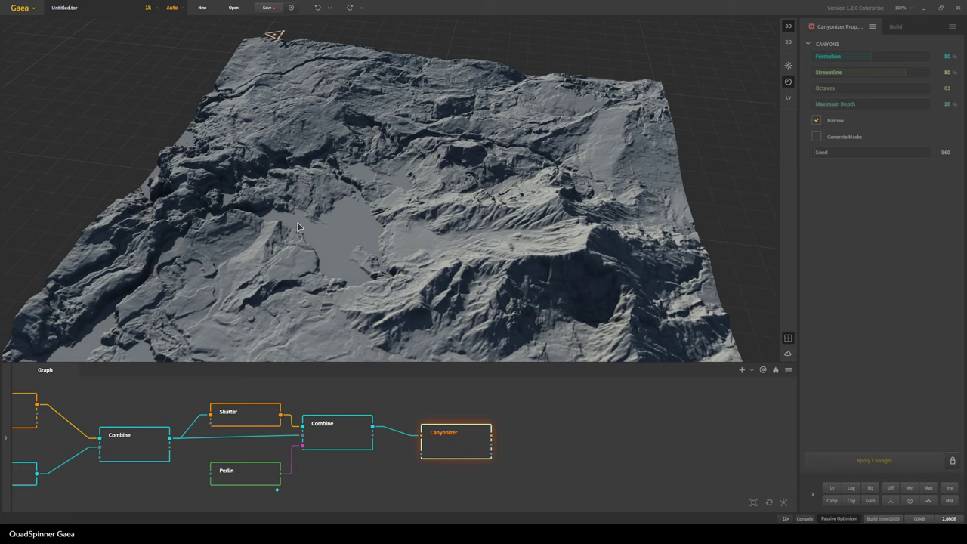
left_click_drag(298, 226, 471, 248)
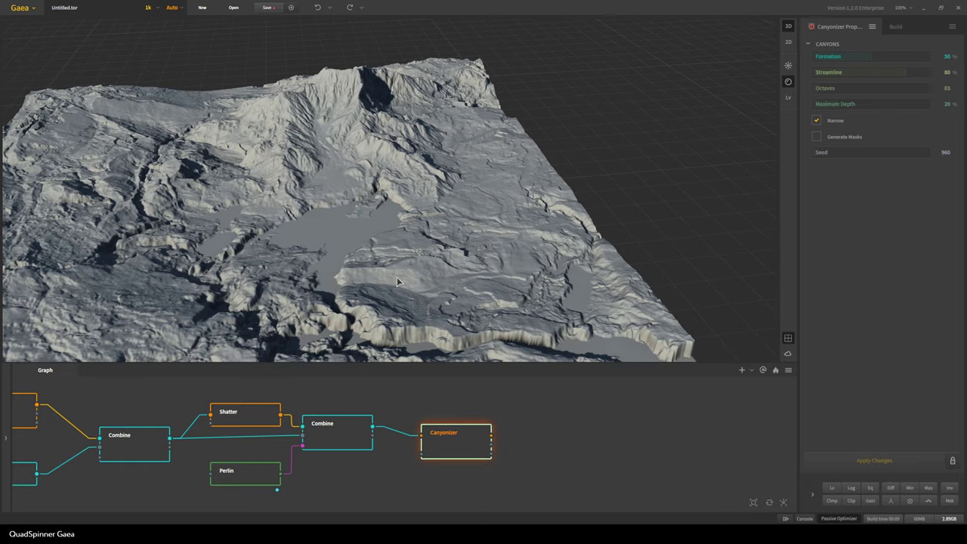
left_click_drag(398, 282, 341, 298)
- Move the new Canyonizer node closer to the Combine that feeds it
left_click_drag(470, 444, 442, 435)
middle_click_drag(510, 436, 459, 440)
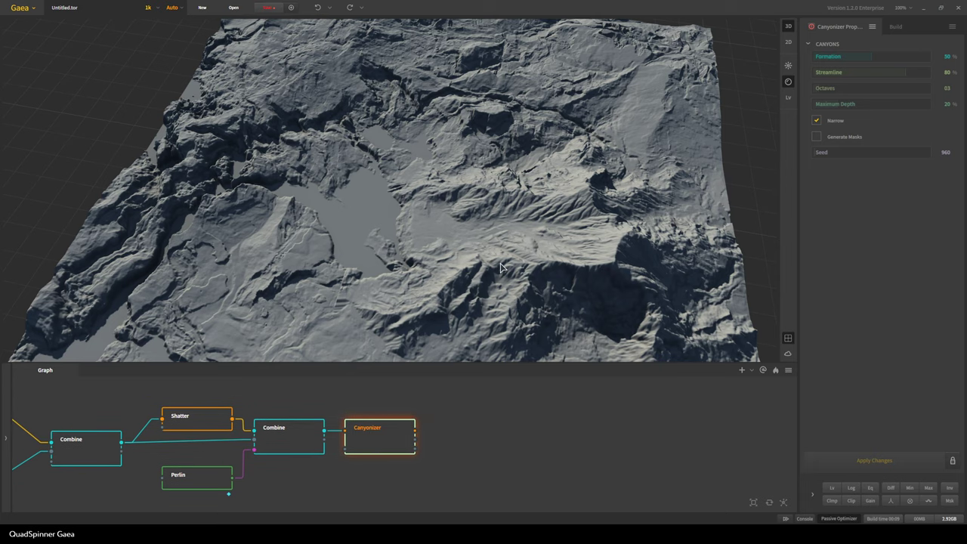
left_click_drag(500, 267, 542, 281)
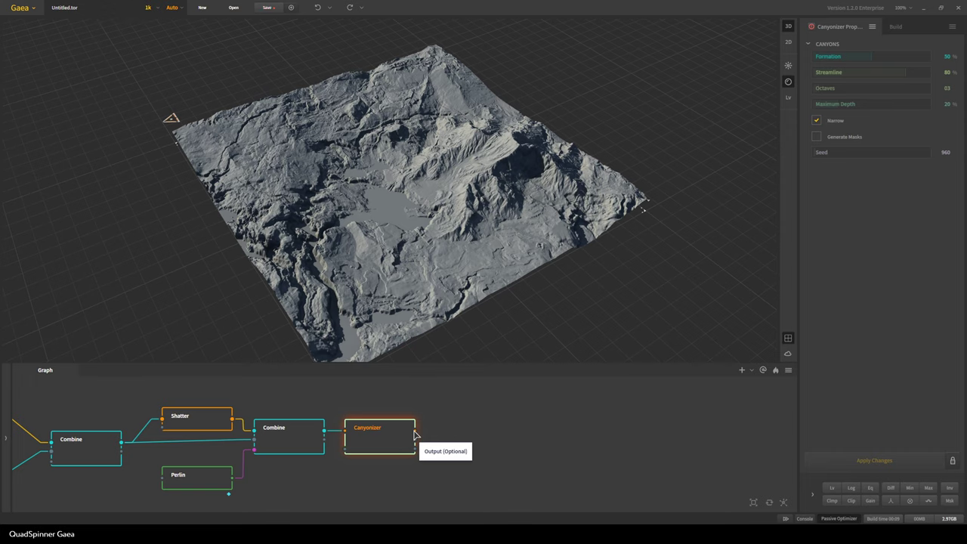
- Add a Lakes node fed by the new Canyonizer's output
left_click_drag(413, 434, 466, 429)
type("lakes")
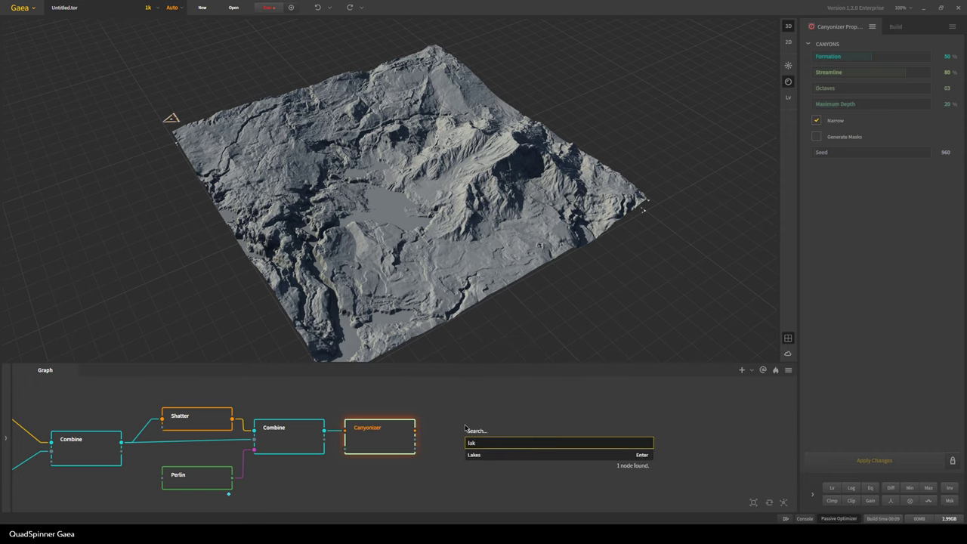
key("Return")
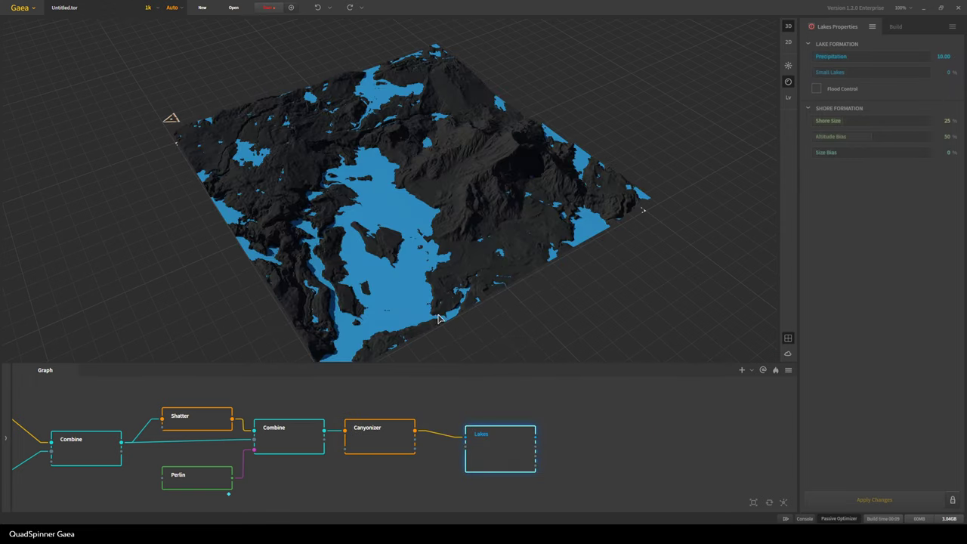
- Set the Lakes Precipitation to 0, enable Flood Control with a Water Floor of 1%, and apply the changes
right_click(907, 59)
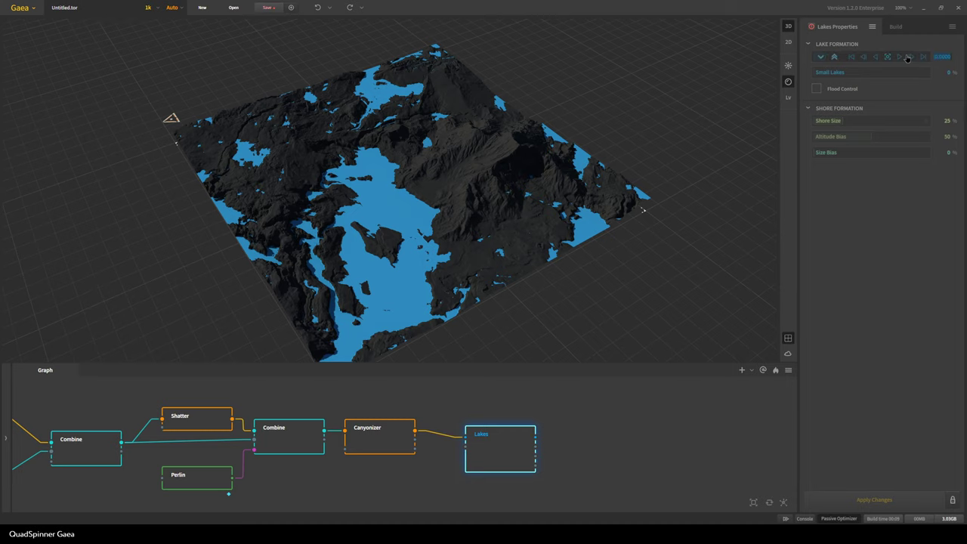
left_click(854, 60)
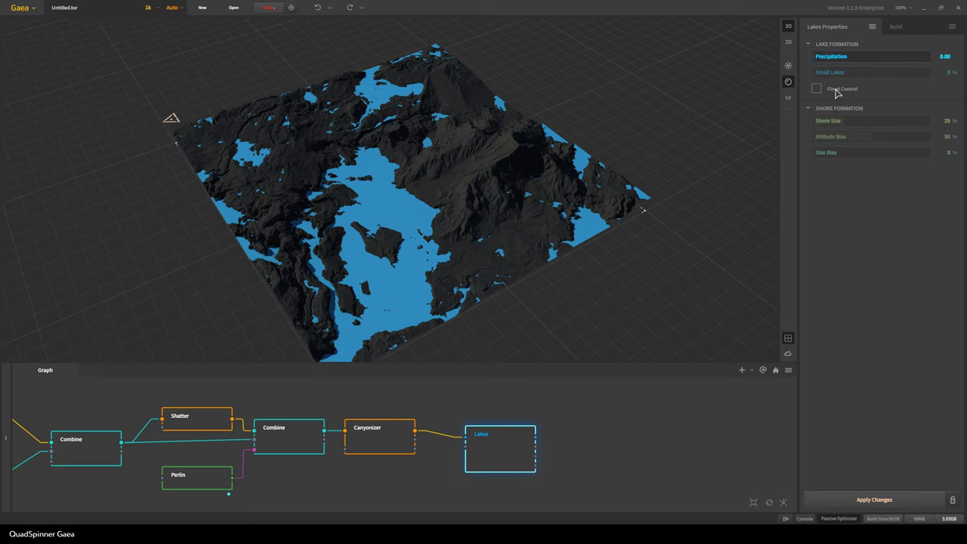
left_click(836, 90)
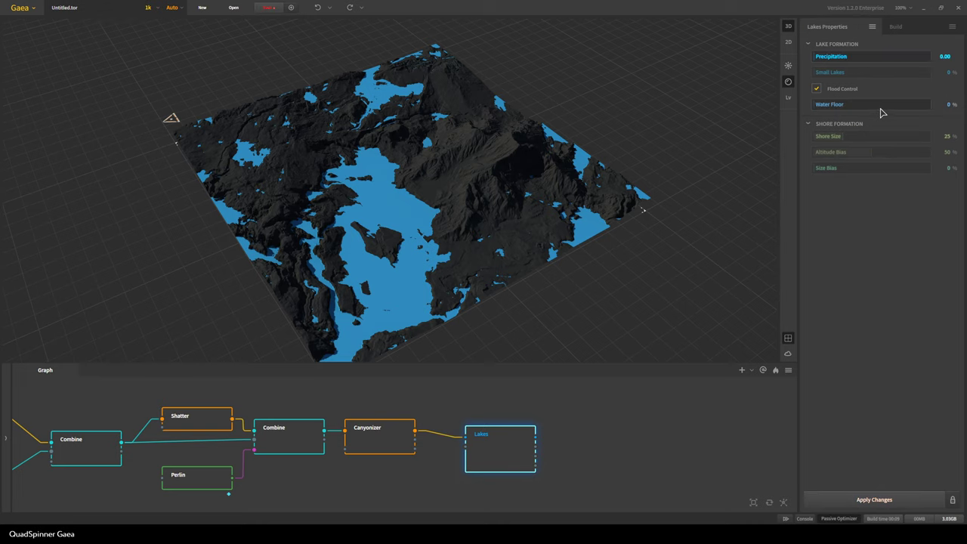
right_click(889, 106)
left_click(888, 106)
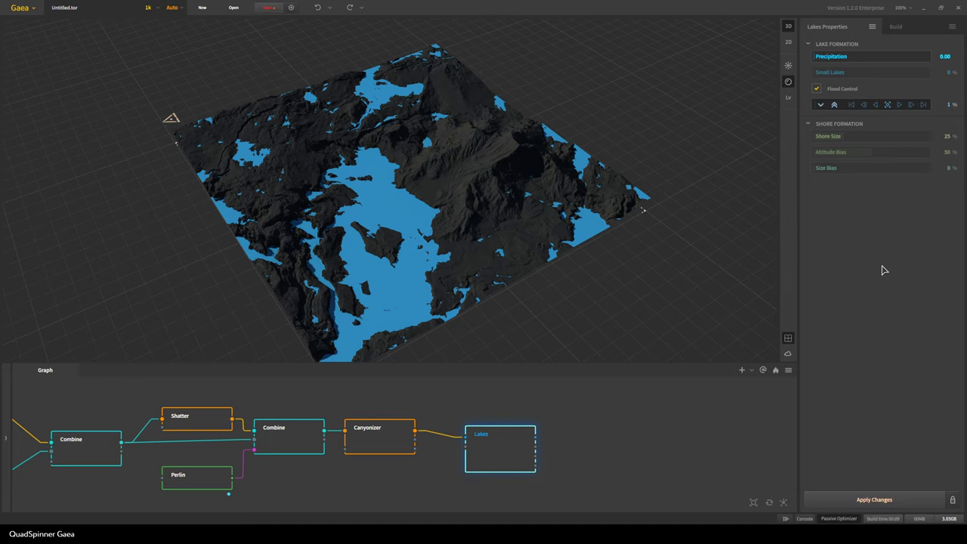
left_click(862, 499)
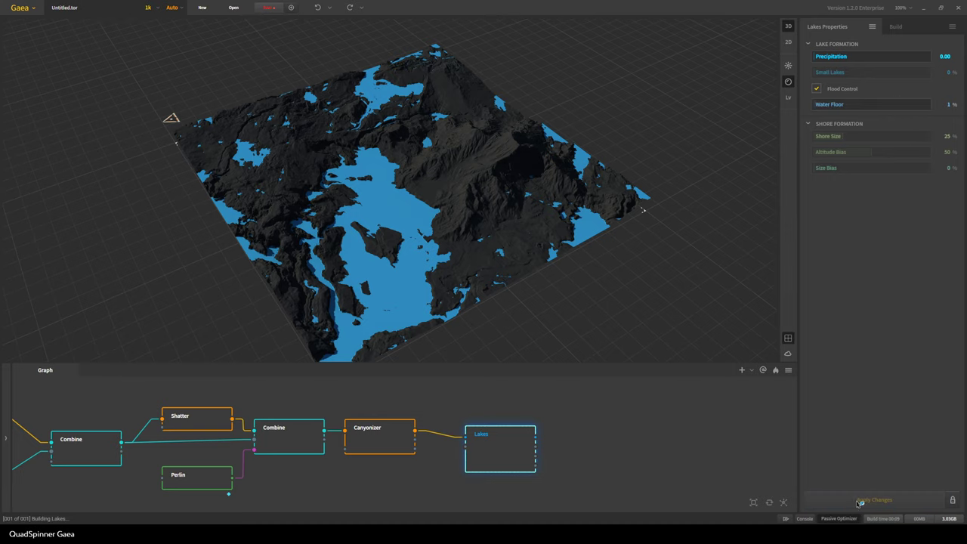
- Inspect the rebuilt lakes from several angles and compare them with the Canyonizer terrain
left_click_drag(483, 314, 358, 224)
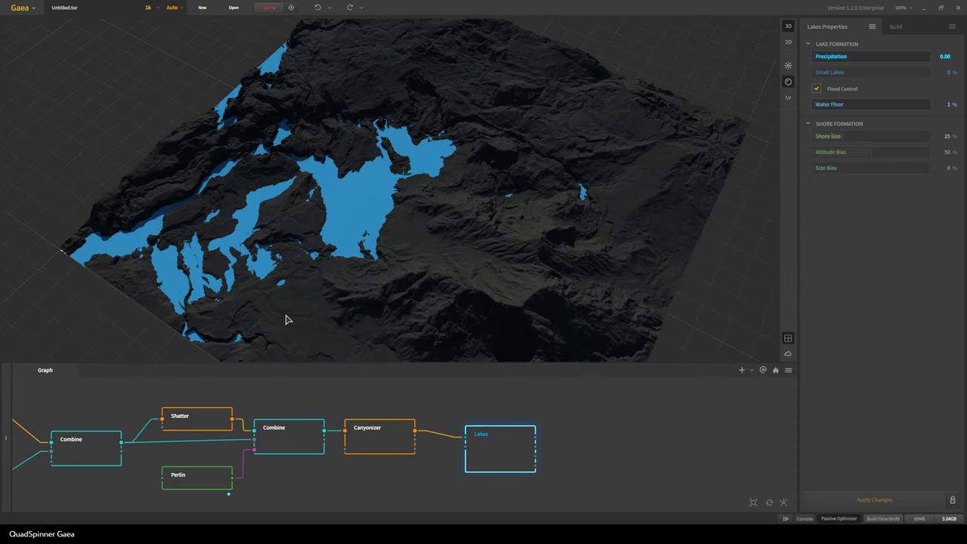
left_click_drag(365, 279, 395, 166)
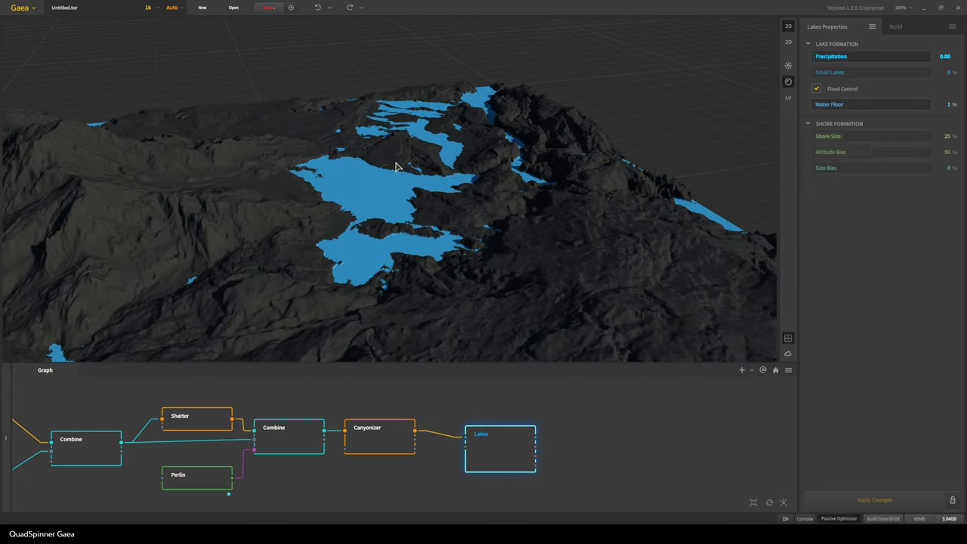
left_click(385, 442)
left_click(507, 442)
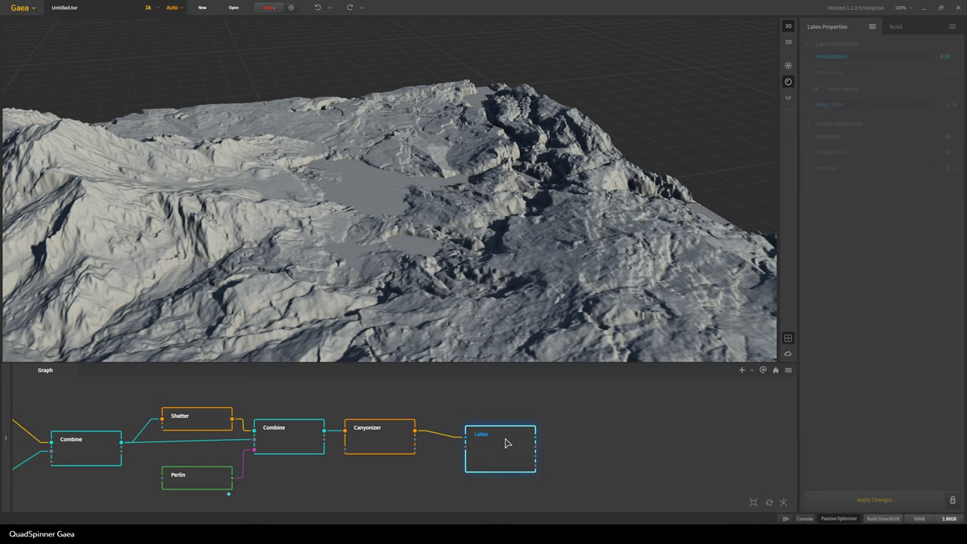
left_click_drag(468, 287, 408, 206)
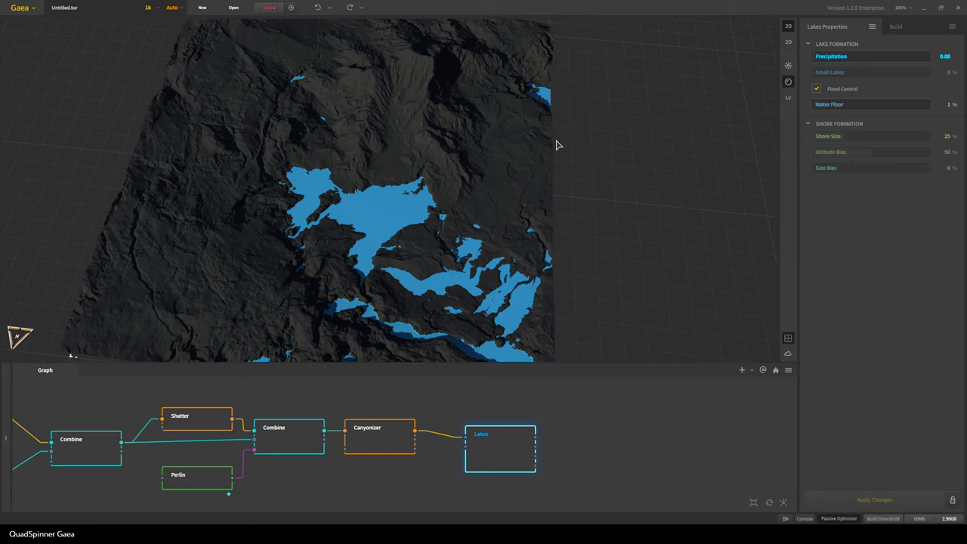
- Add a Mask node fed by the output of the Canyonizer in front of Lakes
scroll(328, 453, "down", 3)
scroll(339, 460, "up", 1)
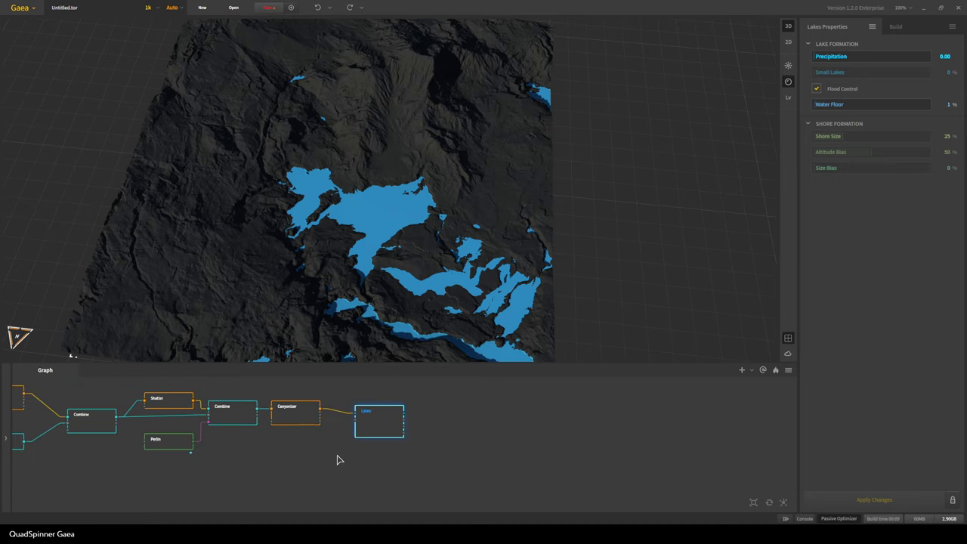
left_click_drag(321, 414, 359, 494)
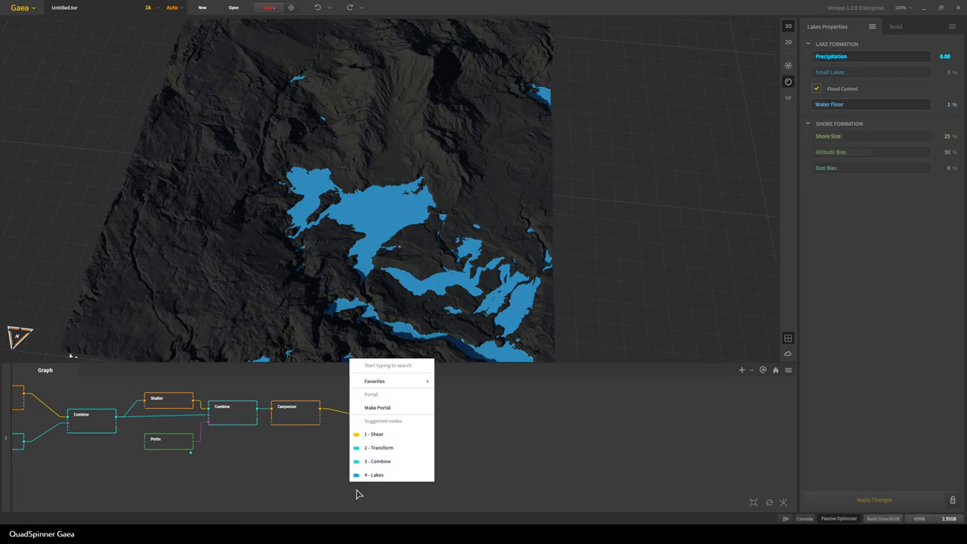
type("4mas")
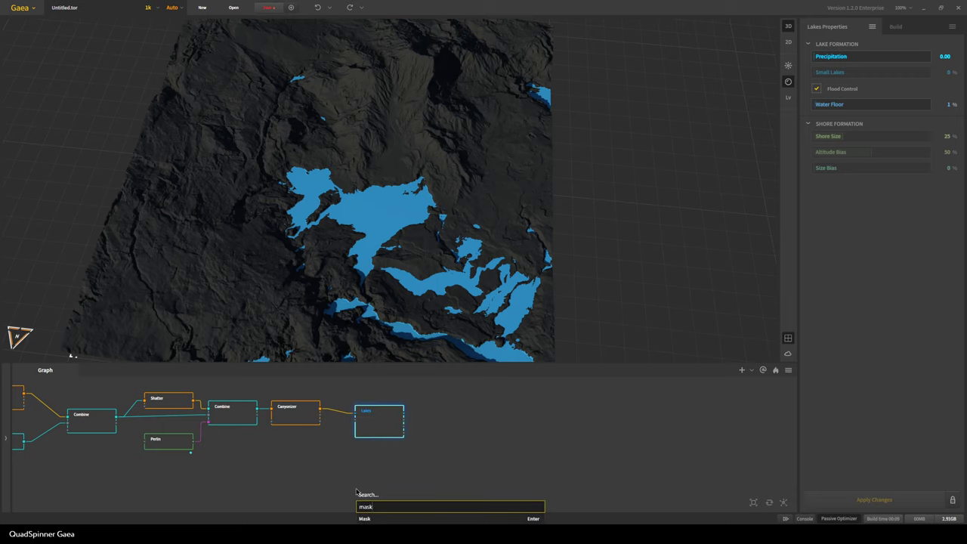
type("k")
key("Return")
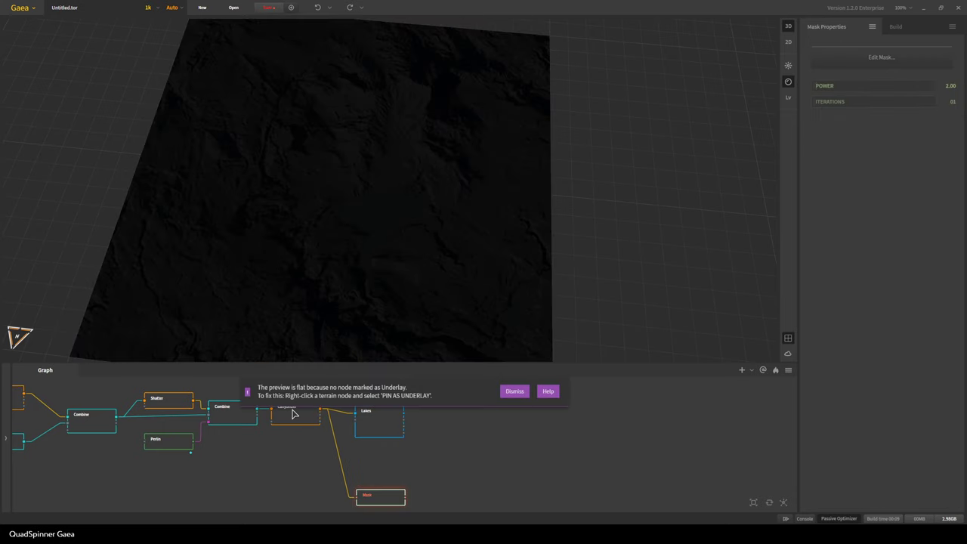
- Pin the Canyonizer as the preview underlay, and place the Mask node below Lakes and open its mask editor
left_click(295, 415)
key("f")
left_click_drag(380, 495, 377, 463)
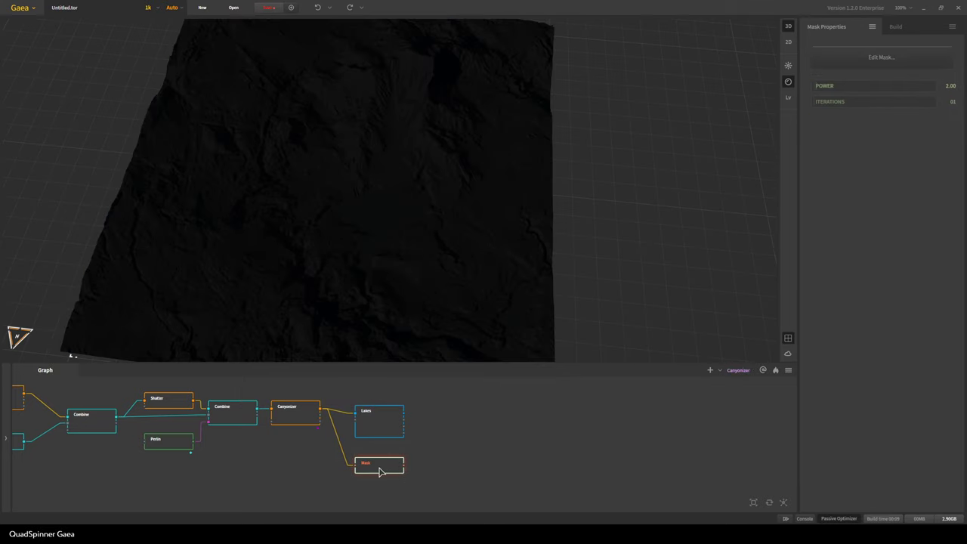
left_click(905, 63)
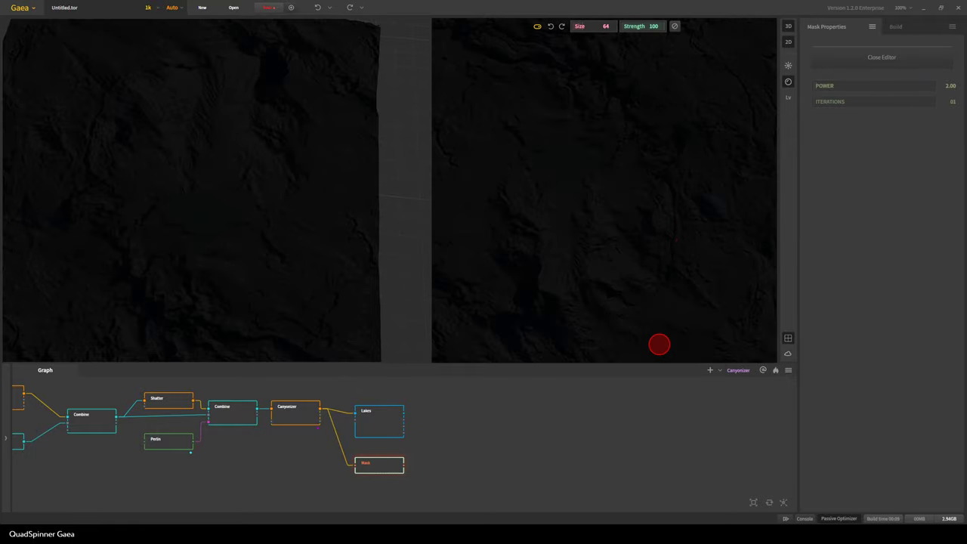
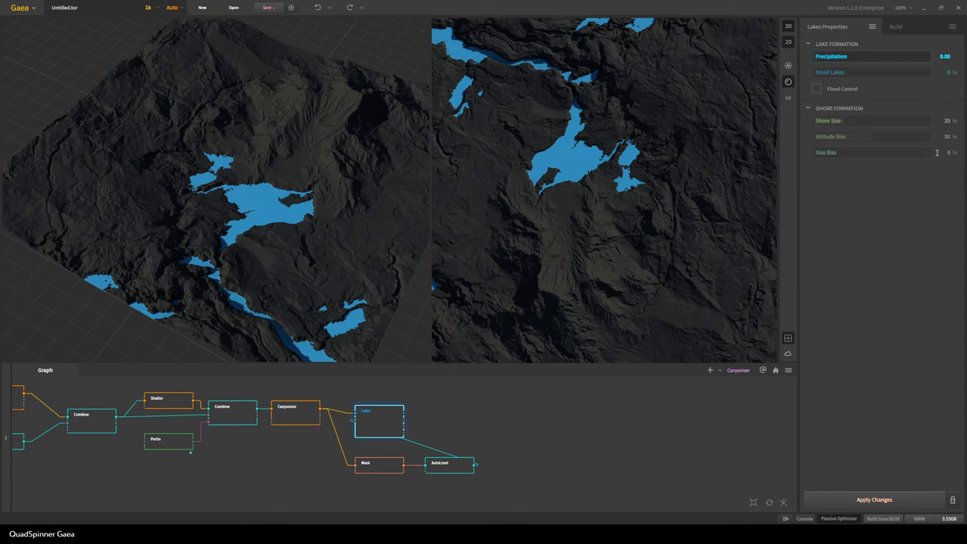
- Set the Lakes node's Precipitation to 7.95 and apply the change
left_click(823, 57)
left_click(861, 499)
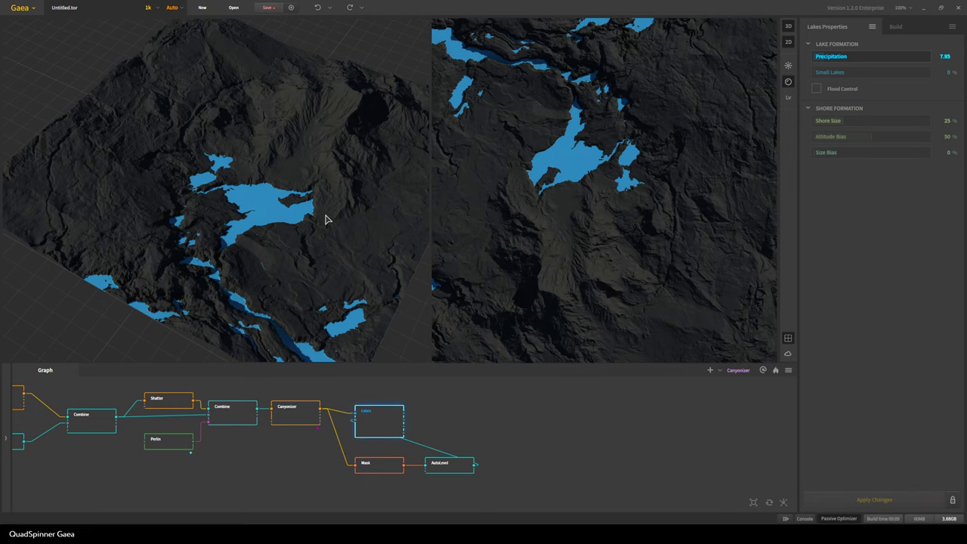
- Compare the painted Mask with the Lakes result and inspect where the masked lakes form
left_click(389, 464)
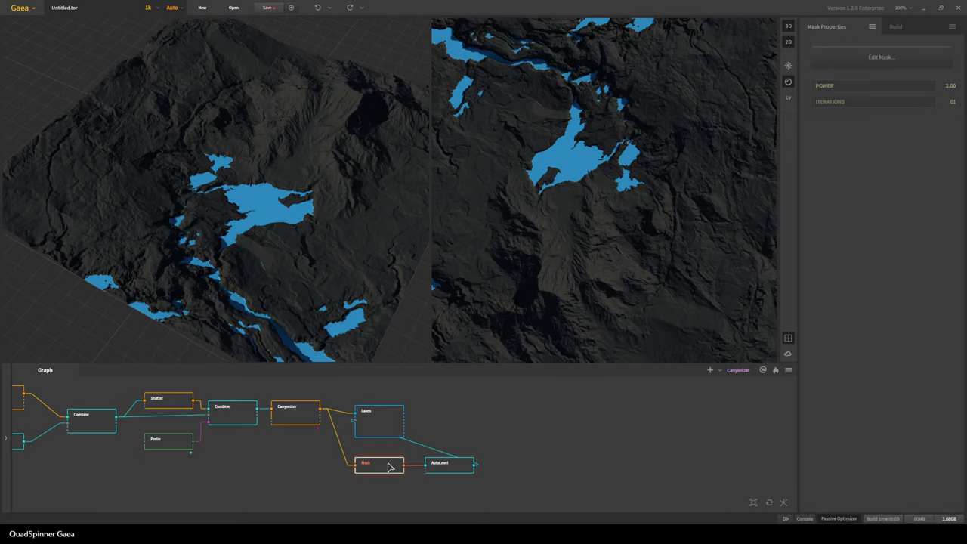
left_click(382, 413)
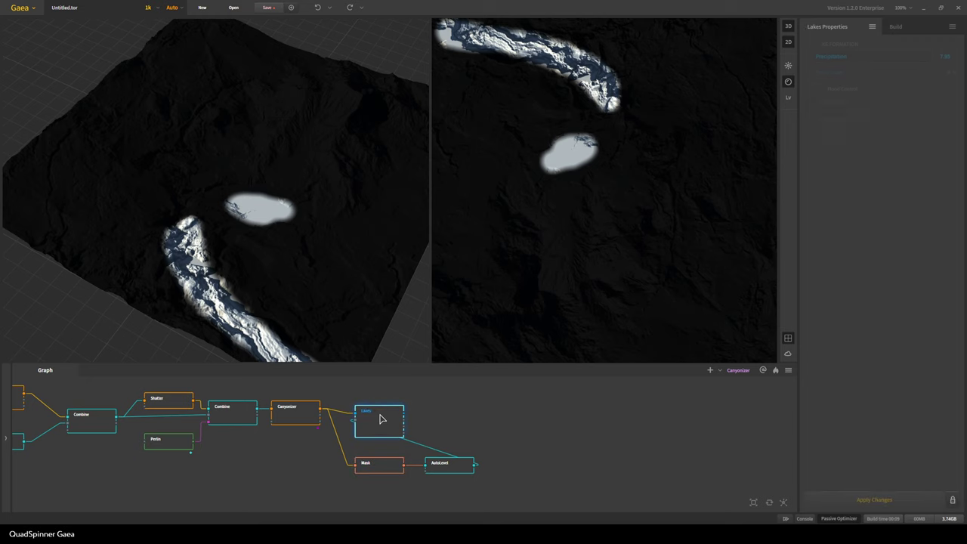
left_click_drag(371, 242, 361, 245)
middle_click_drag(281, 270, 320, 267)
scroll(319, 267, "up", 3)
left_click_drag(319, 267, 204, 79)
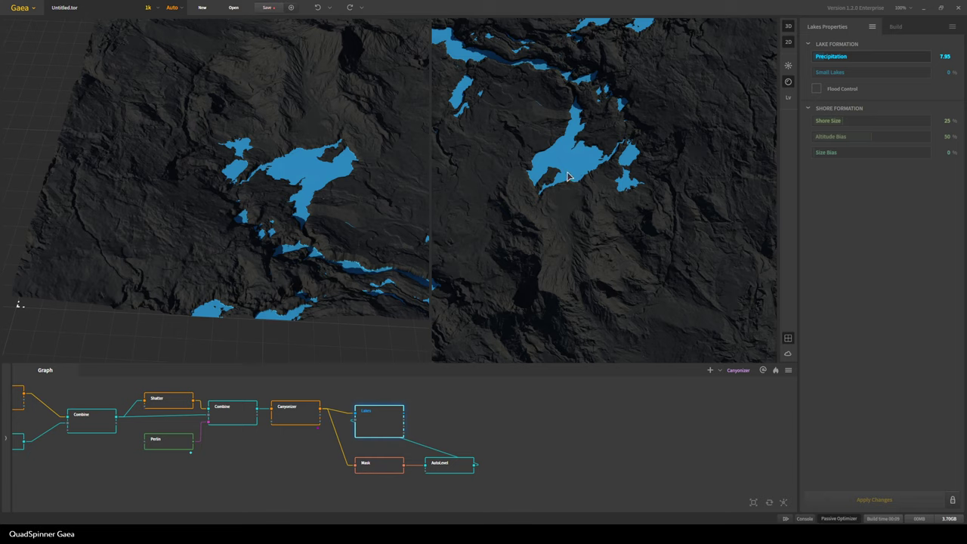
- Raise the Lakes node's Precipitation to 26.43 and 75.60, applying each value, and inspect the lakes on the terrain
left_click_drag(845, 61, 870, 60)
left_click(838, 502)
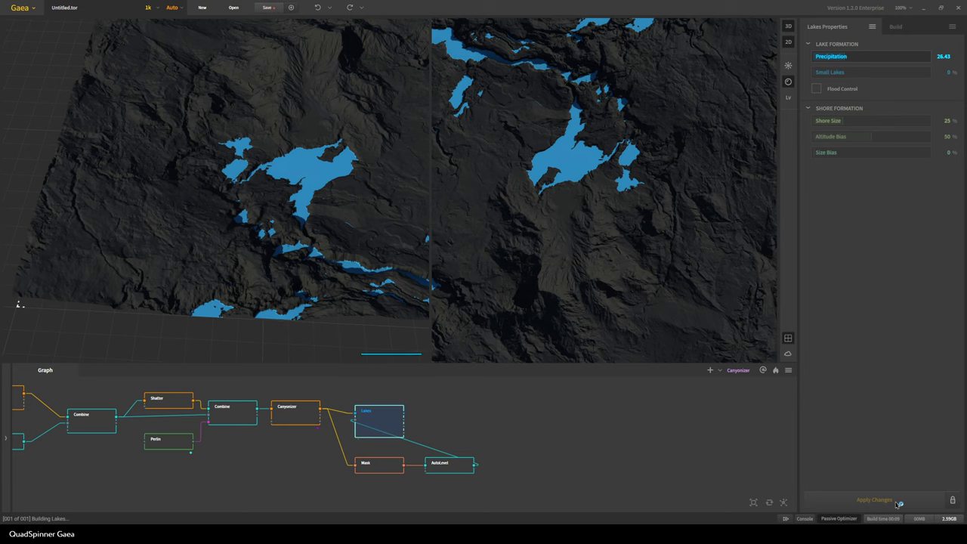
left_click(899, 58)
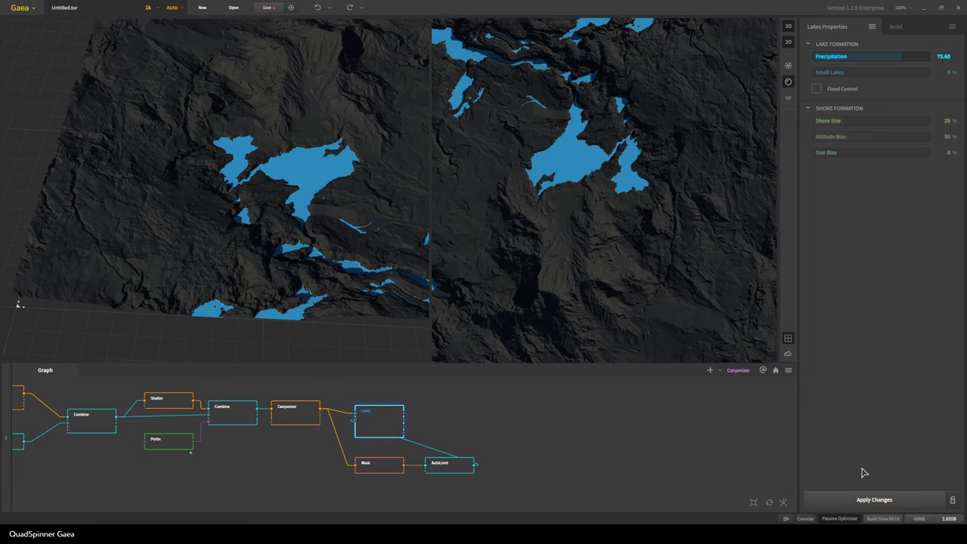
left_click(869, 498)
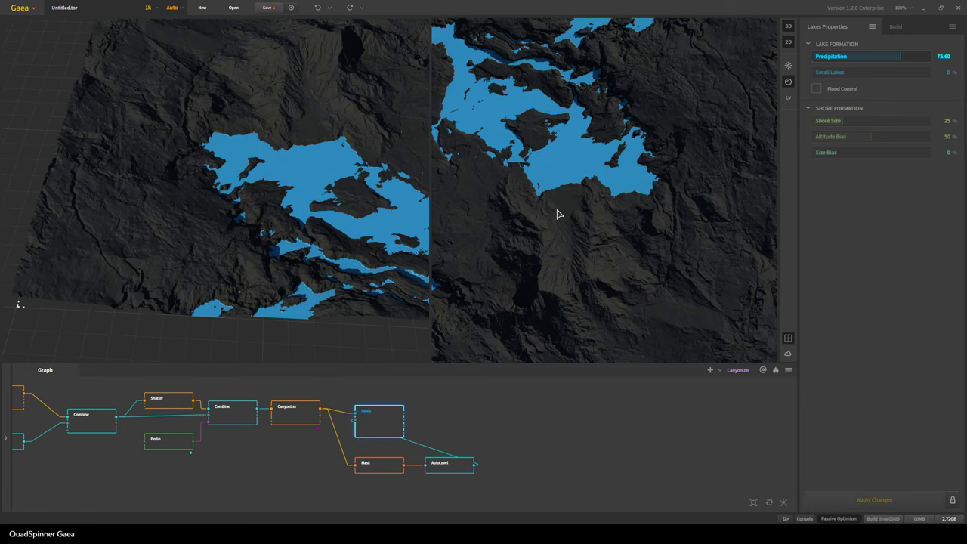
left_click_drag(330, 232, 243, 230)
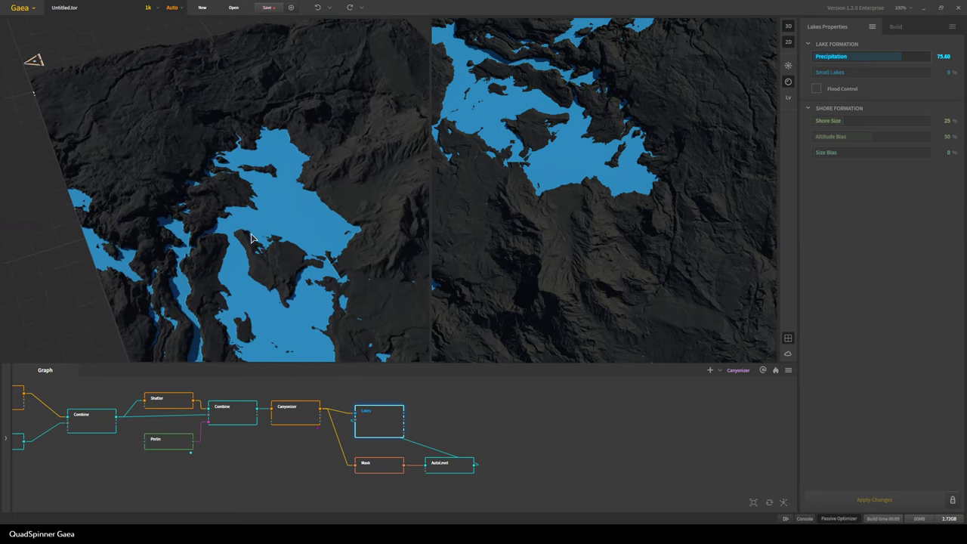
left_click_drag(232, 266, 312, 281)
middle_click_drag(311, 281, 276, 309)
left_click_drag(321, 273, 224, 307)
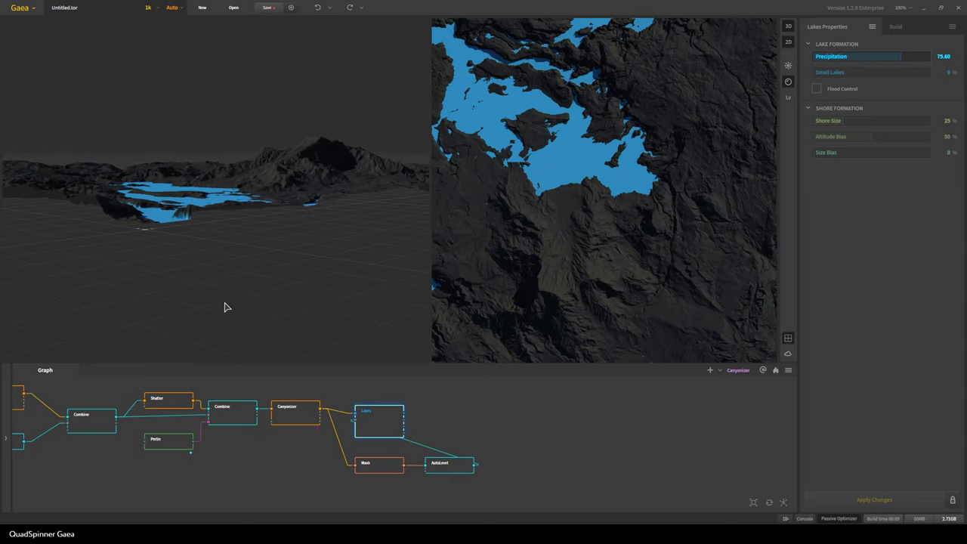
left_click_drag(209, 218, 210, 235)
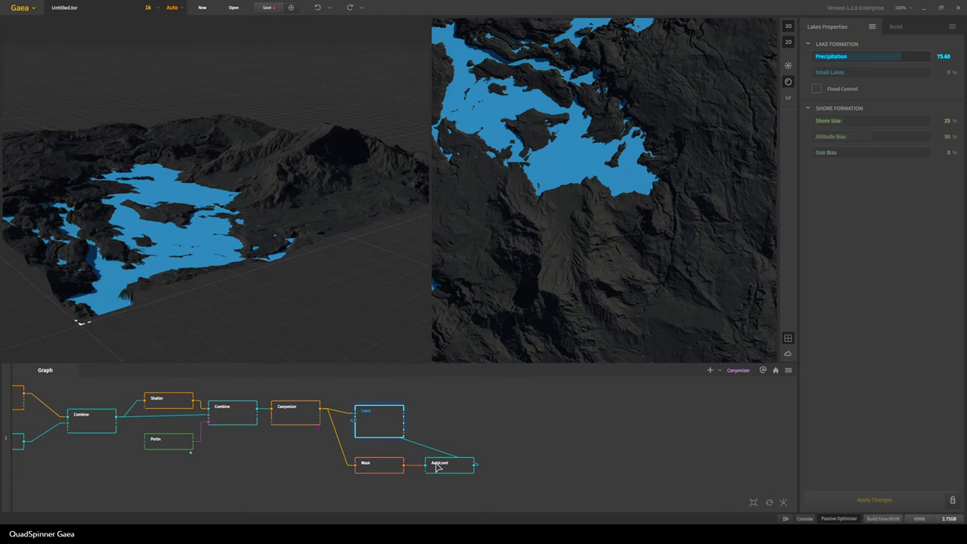
- Set the Lakes node's Precipitation to 100 and apply the change
left_click(296, 413)
left_click(383, 422)
left_click_drag(914, 61, 936, 58)
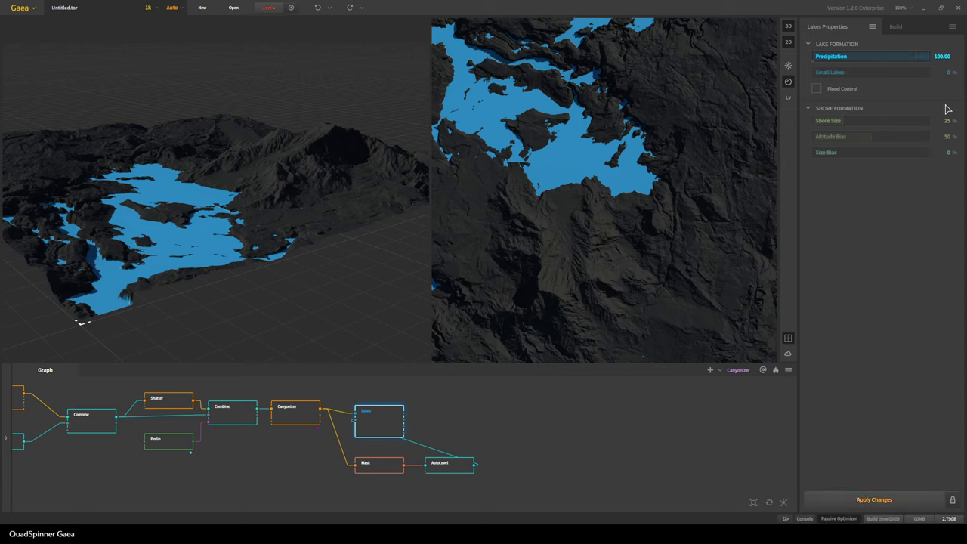
left_click(882, 497)
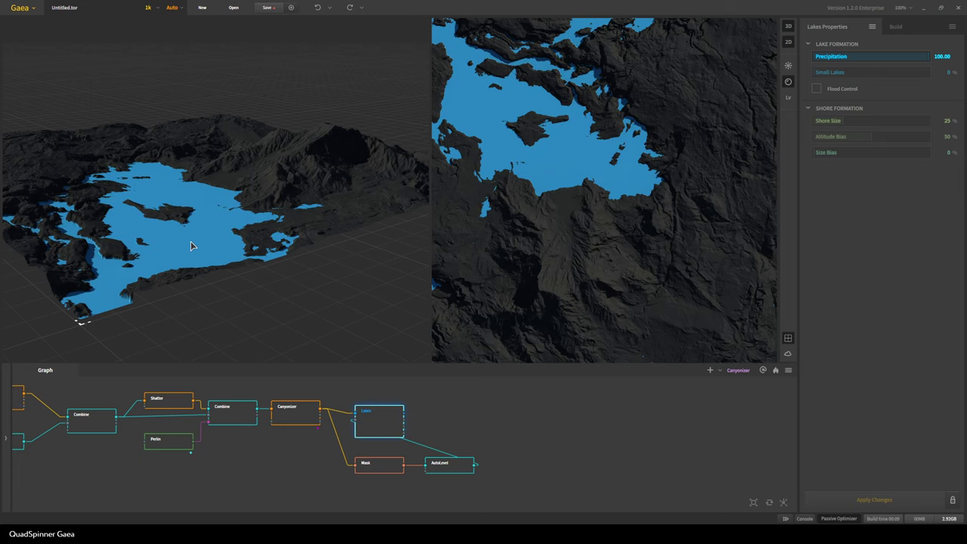
- Examine the main lake, its islands and shoreline against the surrounding mountains from overhead and oblique angles
left_click_drag(190, 246, 144, 200)
middle_click_drag(183, 246, 208, 254)
scroll(207, 255, "up", 3)
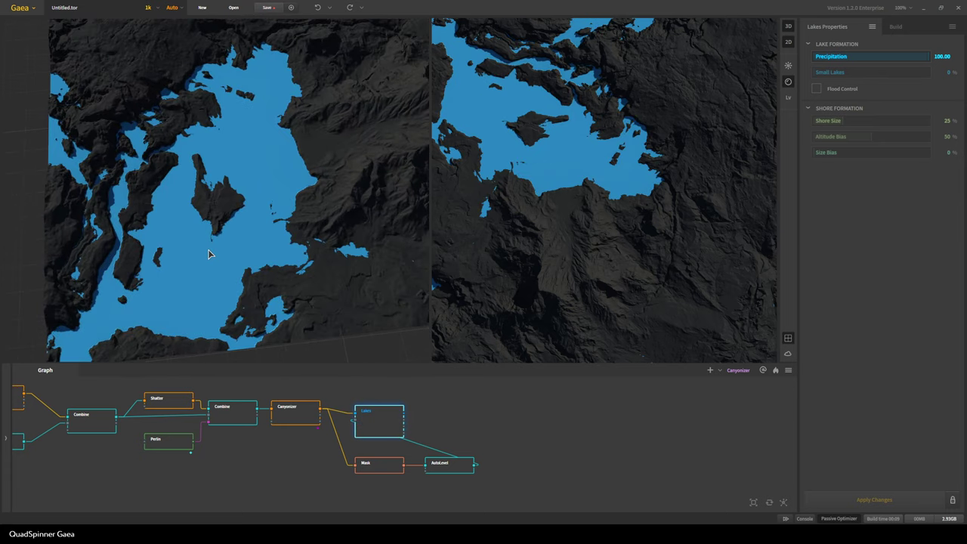
left_click_drag(326, 155, 350, 136)
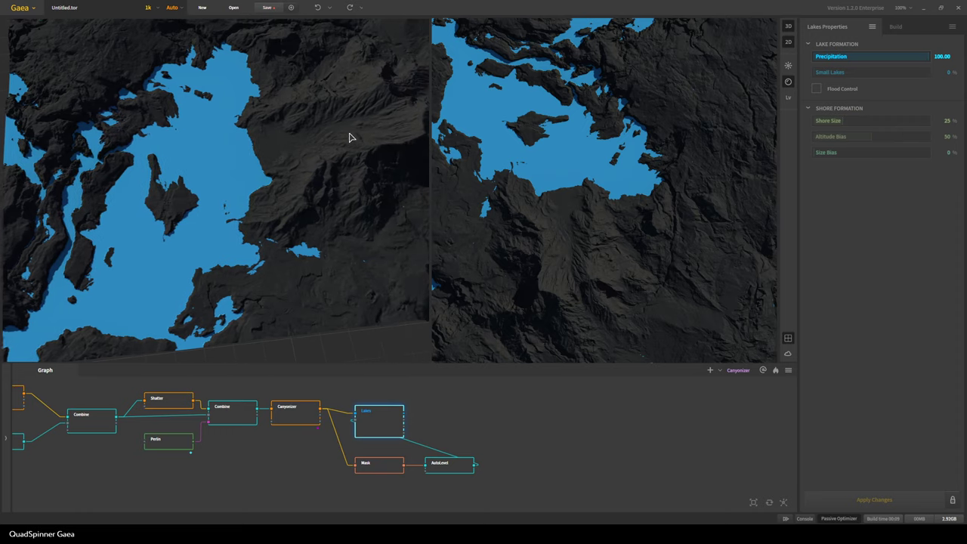
scroll(255, 206, "down", 2)
left_click_drag(255, 207, 350, 247)
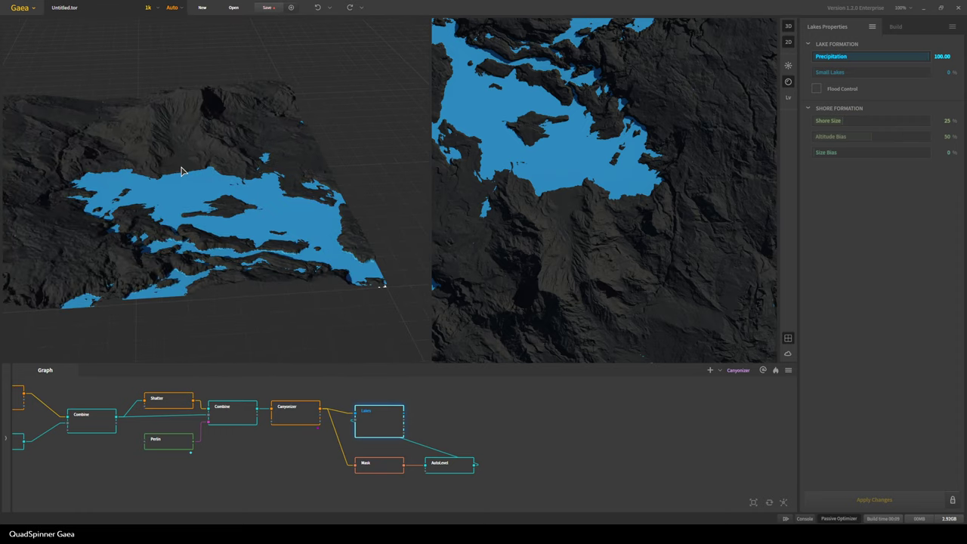
scroll(187, 228, "up", 3)
left_click_drag(187, 227, 201, 246)
scroll(241, 261, "up", 1)
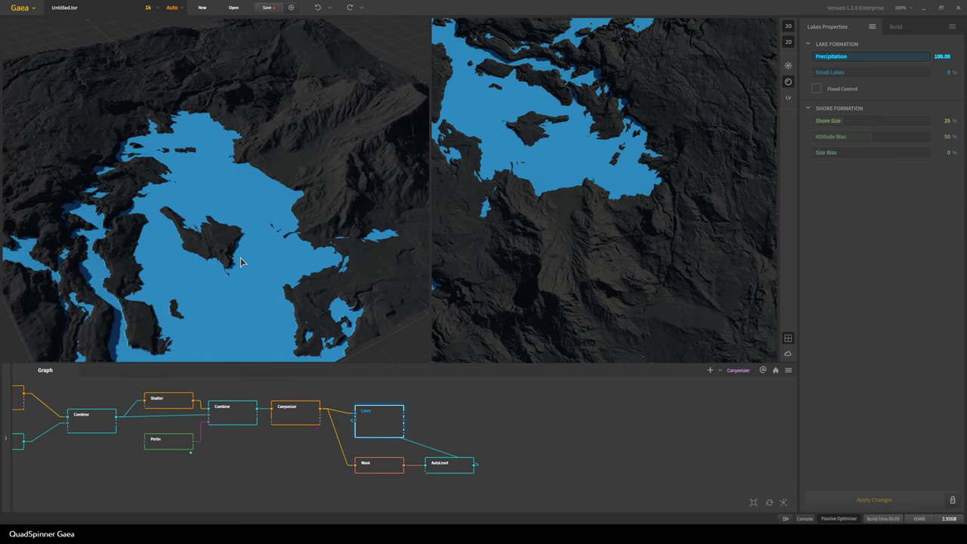
- Move the Lakes node farther along the graph, past AutoLevel, to make room for new nodes
middle_click_drag(444, 454, 337, 487)
left_click_drag(277, 463, 407, 458)
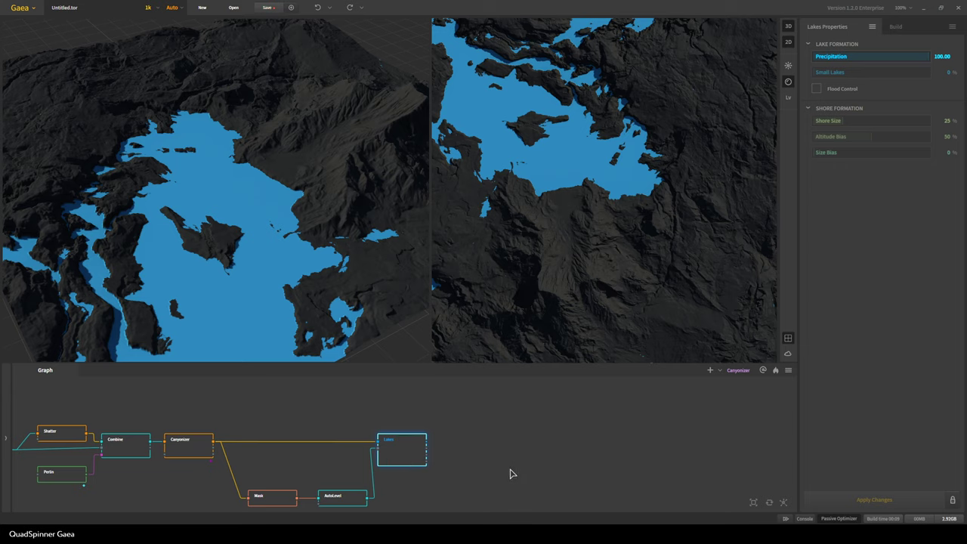
scroll(463, 486, "down", 2)
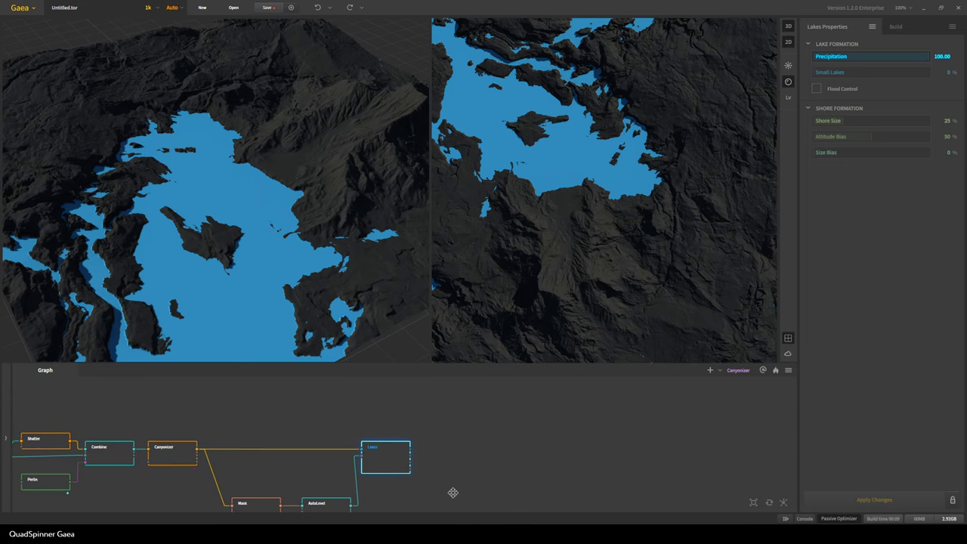
middle_click_drag(458, 501, 424, 491)
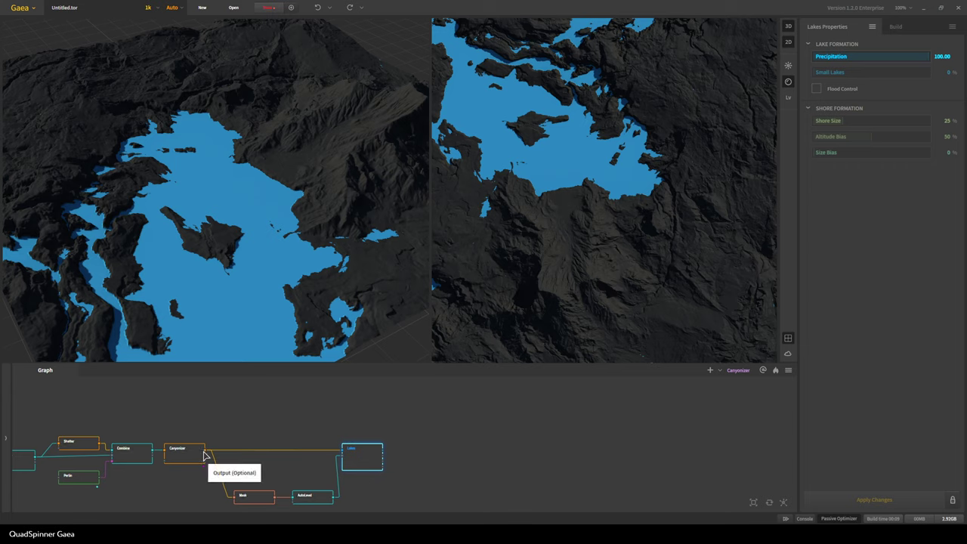
- Add a Texture node fed by the Canyonizer's output and place it above the Lakes branch, close to the Canyonizer
left_click_drag(206, 450, 378, 410)
type("tex")
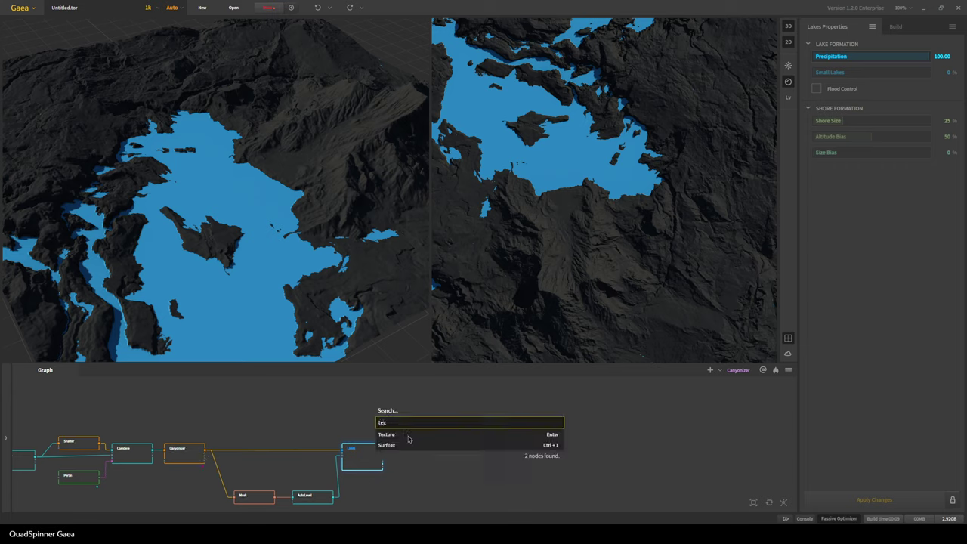
left_click(409, 436)
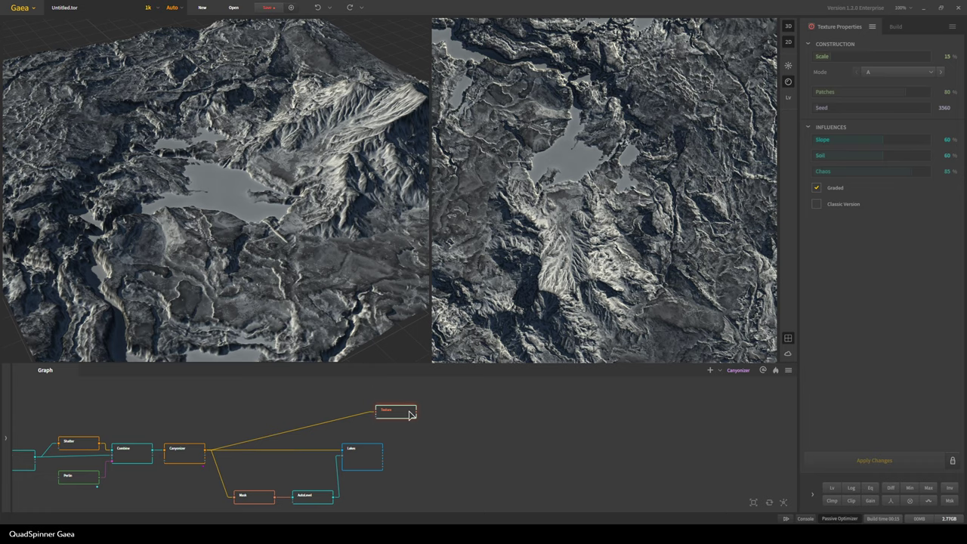
left_click_drag(398, 413, 263, 410)
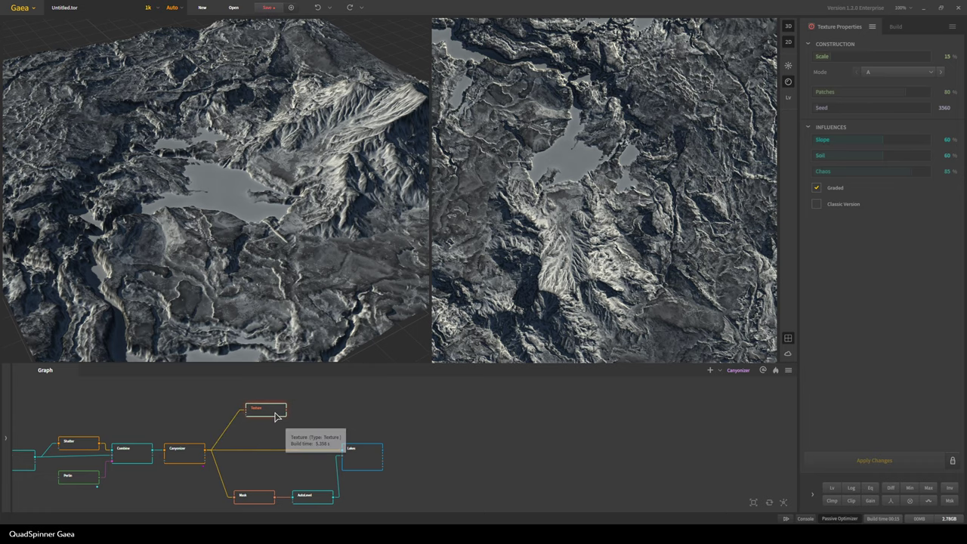
scroll(264, 294, "down", 3)
left_click_drag(264, 295, 251, 179)
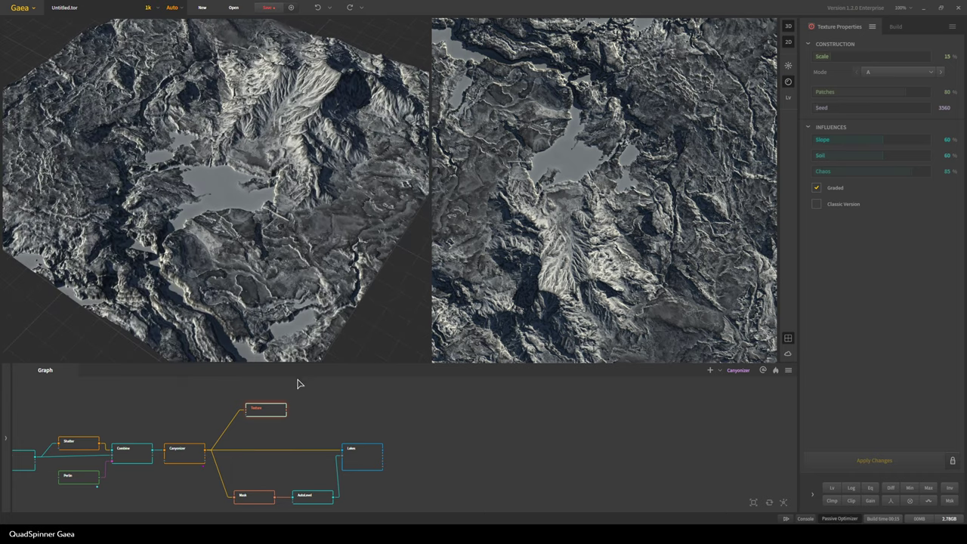
- Add a SatMaps node fed by the Texture node and align it in the same row
left_click_drag(286, 410, 361, 411)
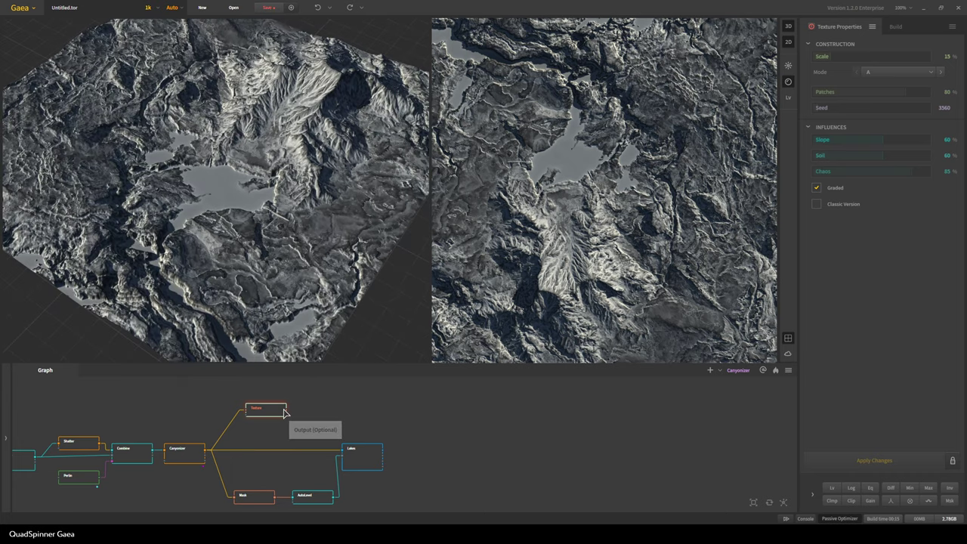
left_click_drag(287, 410, 386, 411)
type("sat")
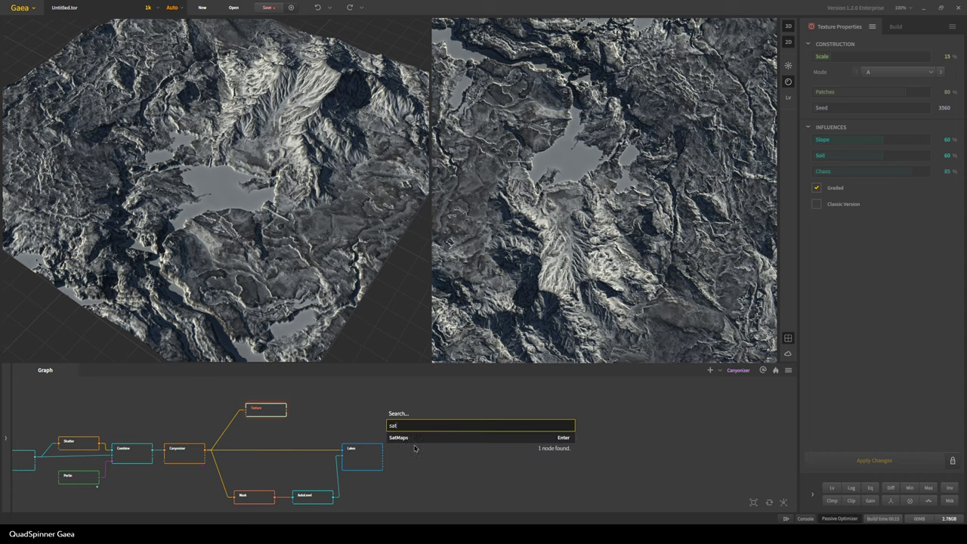
left_click(415, 448)
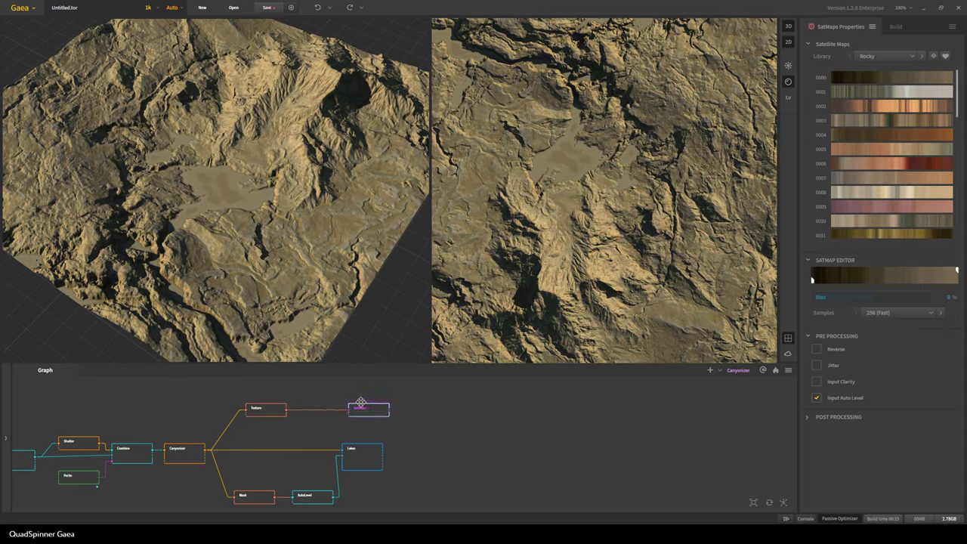
left_click_drag(360, 403, 354, 404)
- Try gradients 0047, 0060 and 0068 from the Rocky library on the SatMaps node, and settle on 0066
scroll(935, 137, "down", 5)
scroll(935, 136, "down", 3)
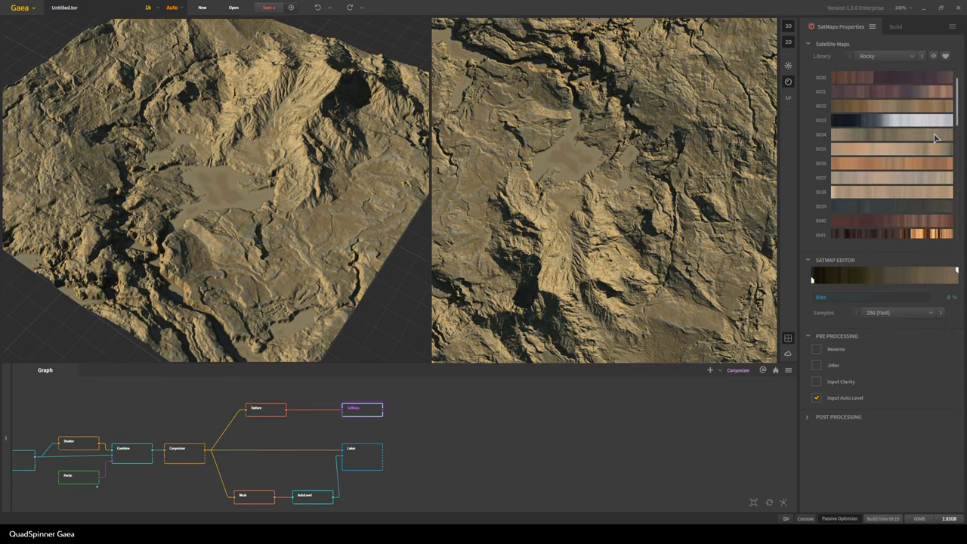
scroll(920, 115, "down", 7)
left_click(906, 119)
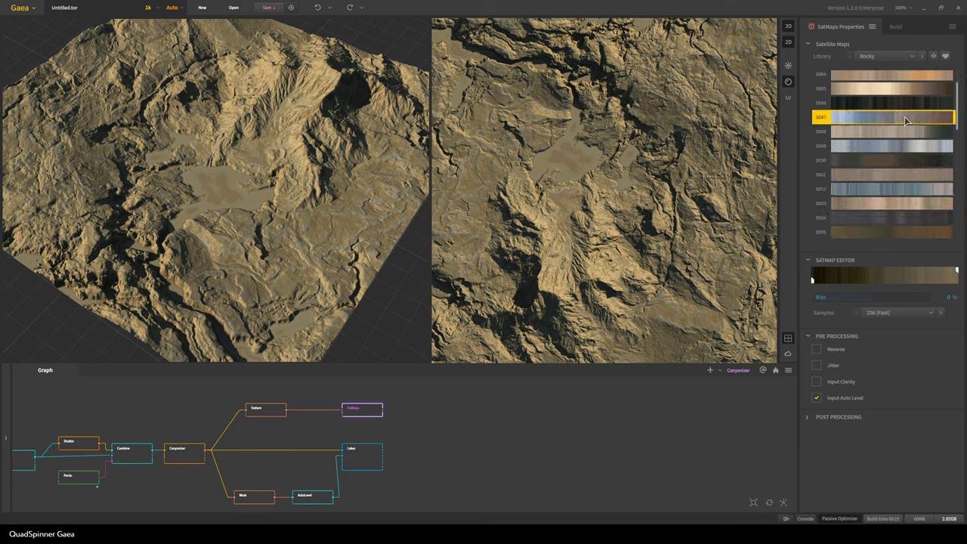
scroll(917, 182, "down", 5)
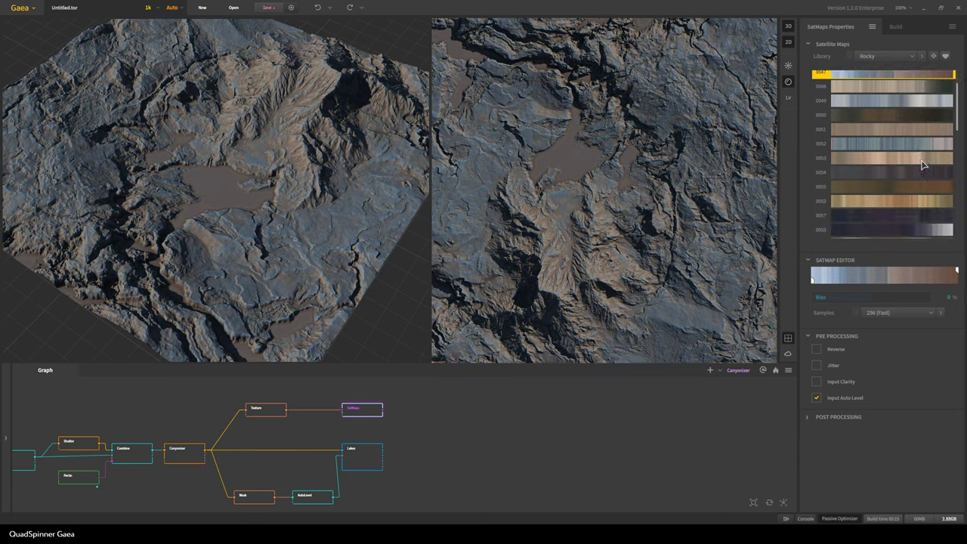
left_click(909, 168)
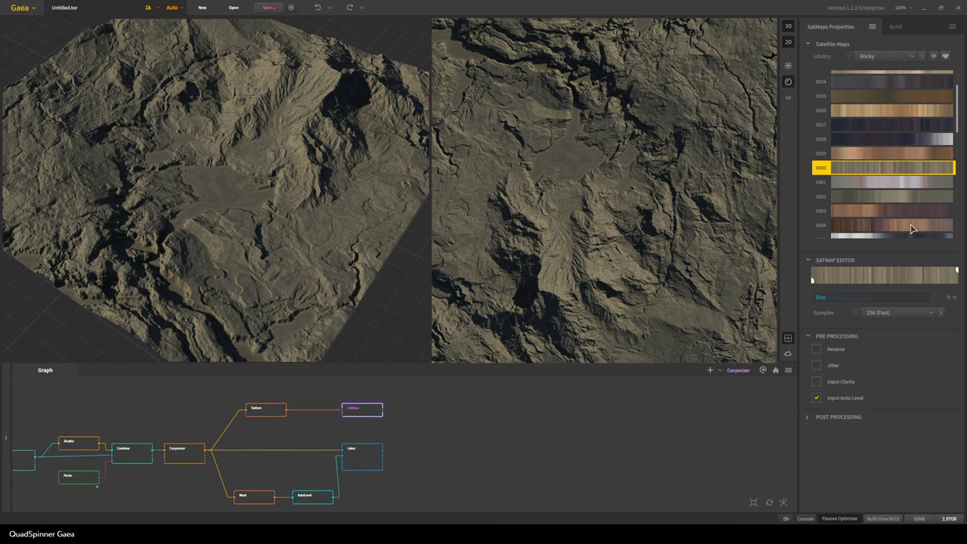
scroll(919, 195, "down", 5)
left_click(920, 123)
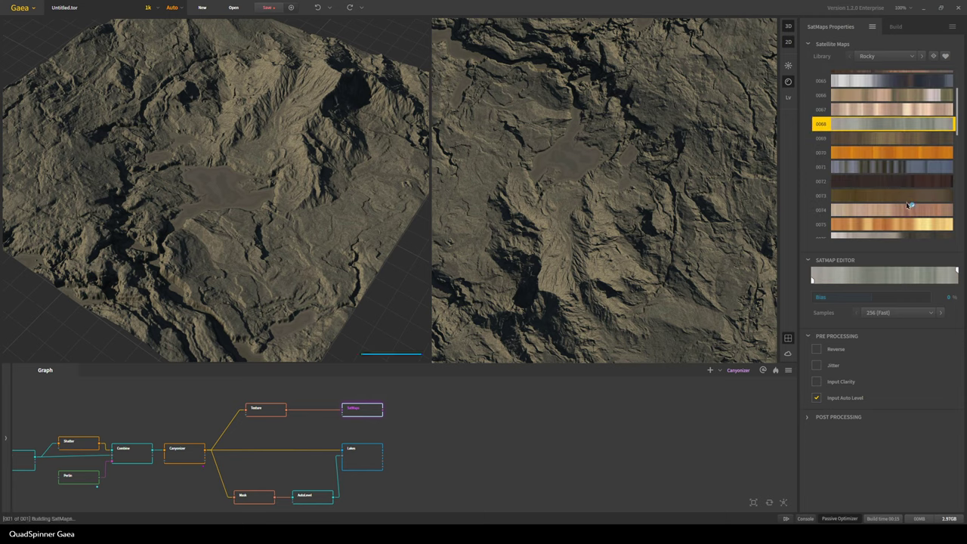
scroll(908, 210, "down", 2)
scroll(899, 191, "up", 3)
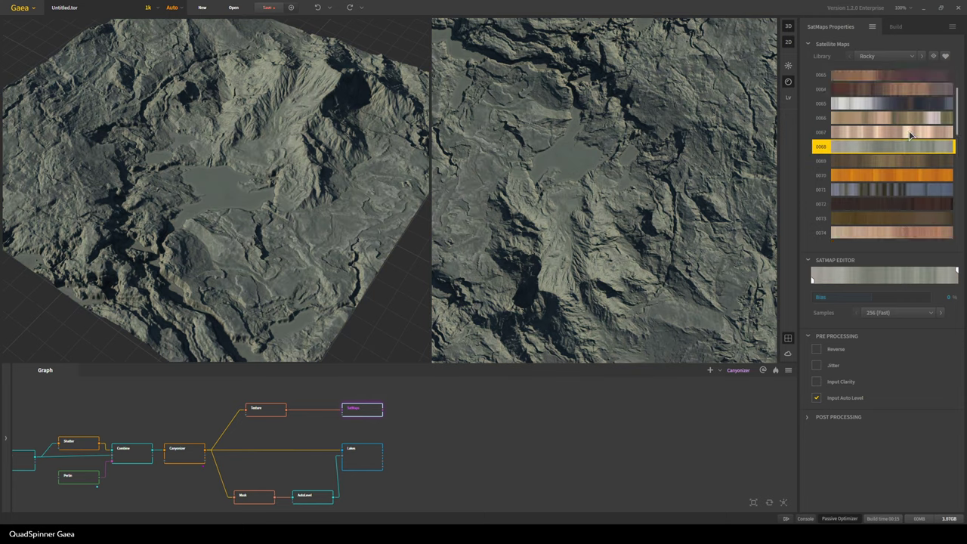
left_click(916, 119)
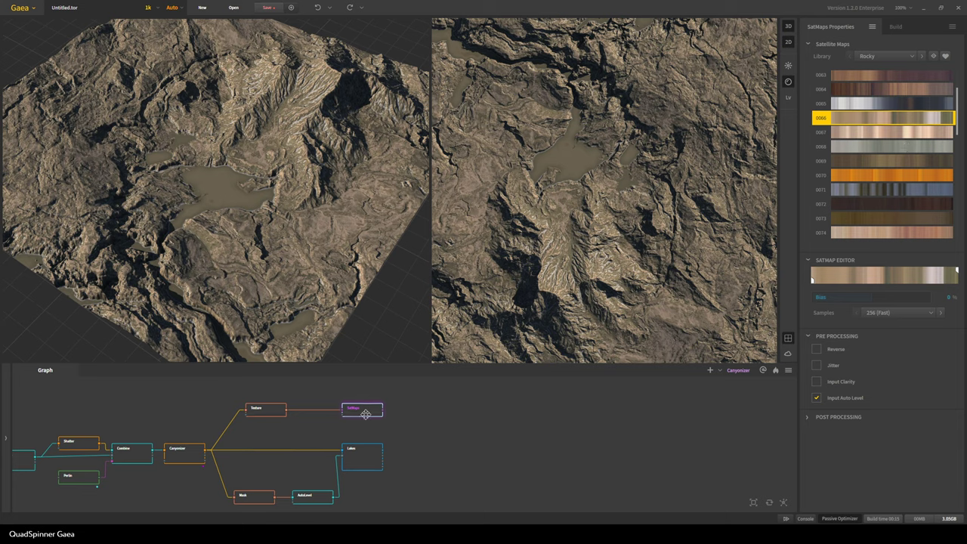
- Add a Vegetation node fed by SatMaps and the Canyonizer, and align it in the same row after SatMaps
mouse_move(377, 411)
left_mouse_down()
mouse_move(346, 411)
mouse_move(393, 415)
left_mouse_up()
type("va")
key("BackSpace")
type("eg")
left_click(412, 440)
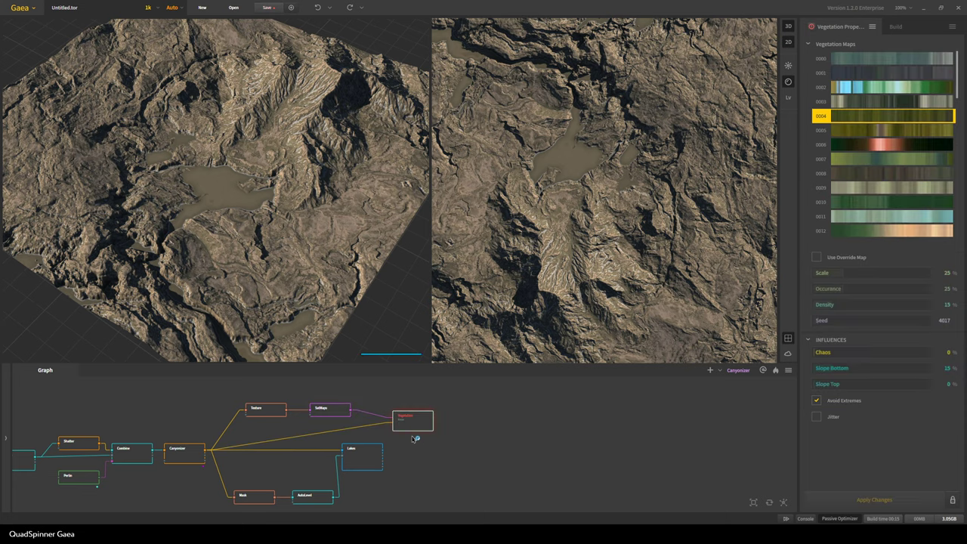
left_click_drag(408, 423, 398, 416)
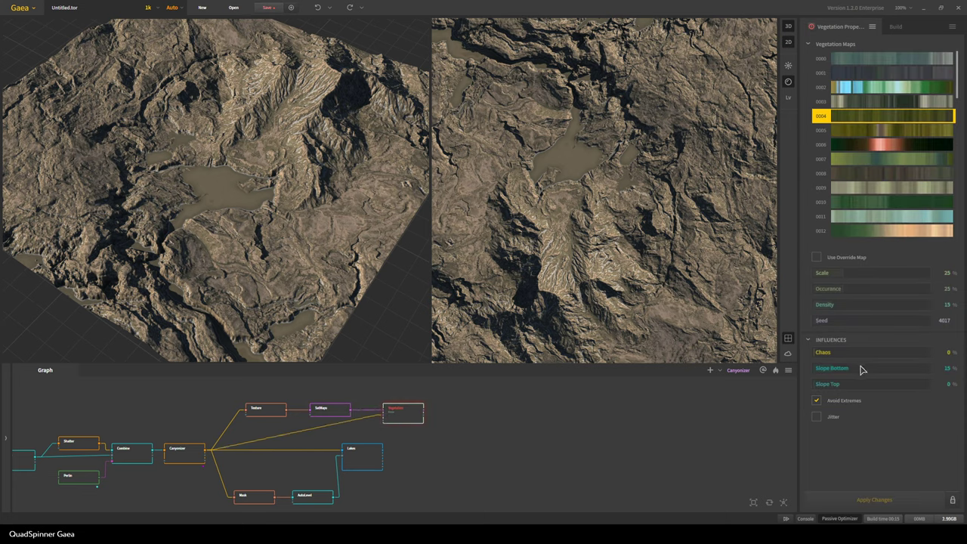
- Set the Vegetation node's Chaos to 7% and Slope Bottom to 34%, and apply the changes
left_click(821, 353)
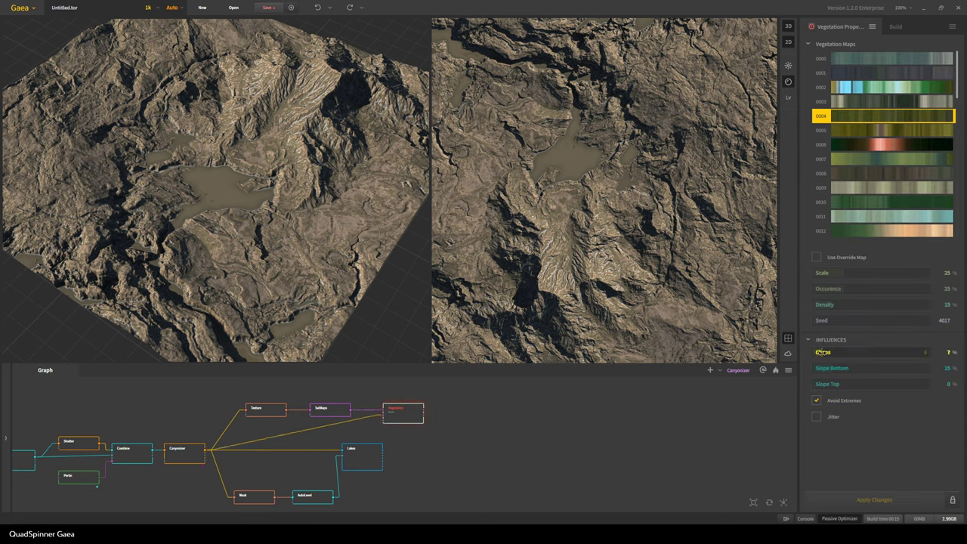
left_click(868, 501)
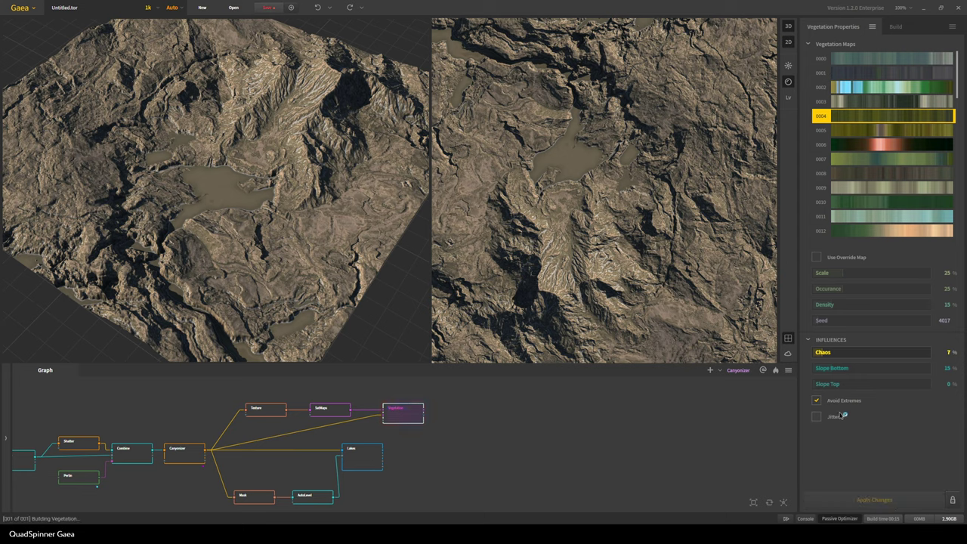
left_click(864, 367)
left_click(867, 500)
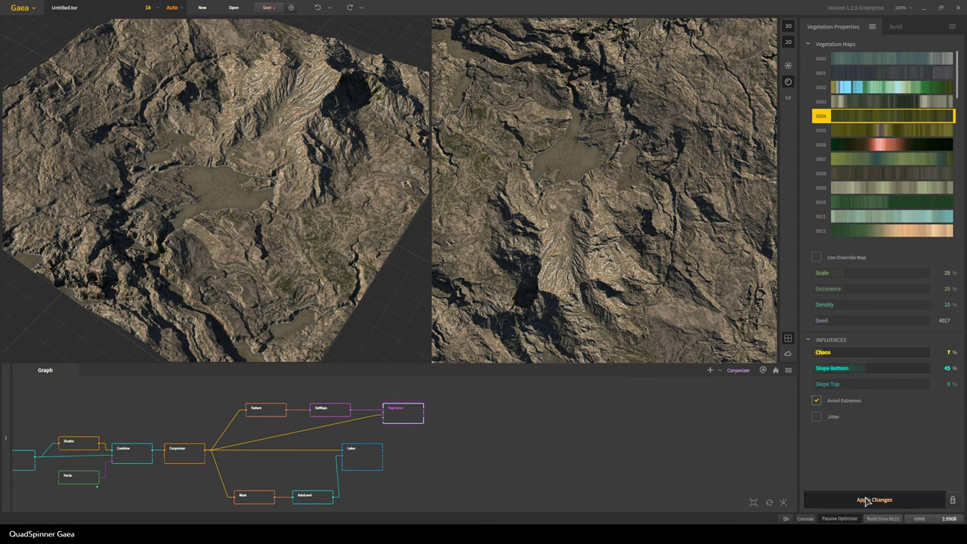
left_click(852, 368)
left_click(864, 500)
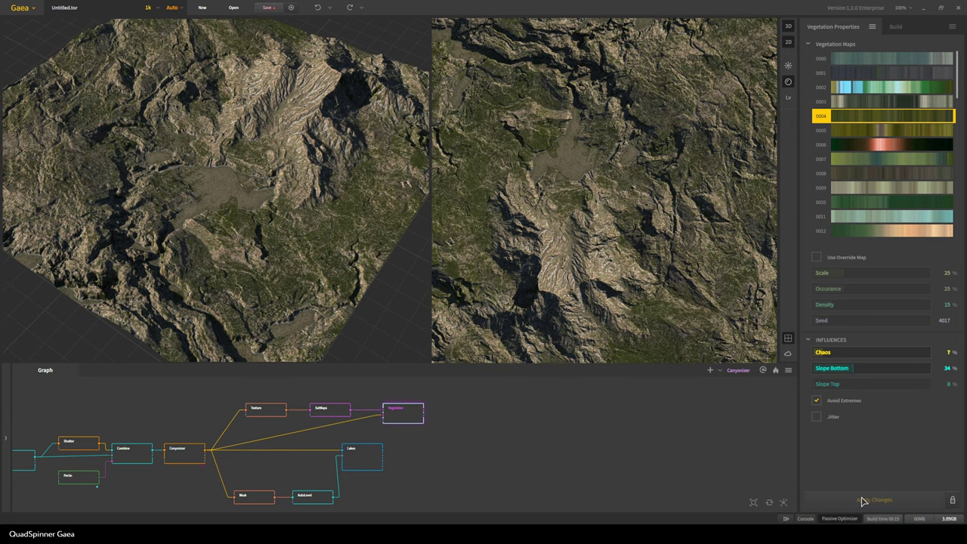
- Pin the Lakes node as the underlay and add an AutoLevel node fed by its Depth output
left_click_drag(238, 266, 131, 198)
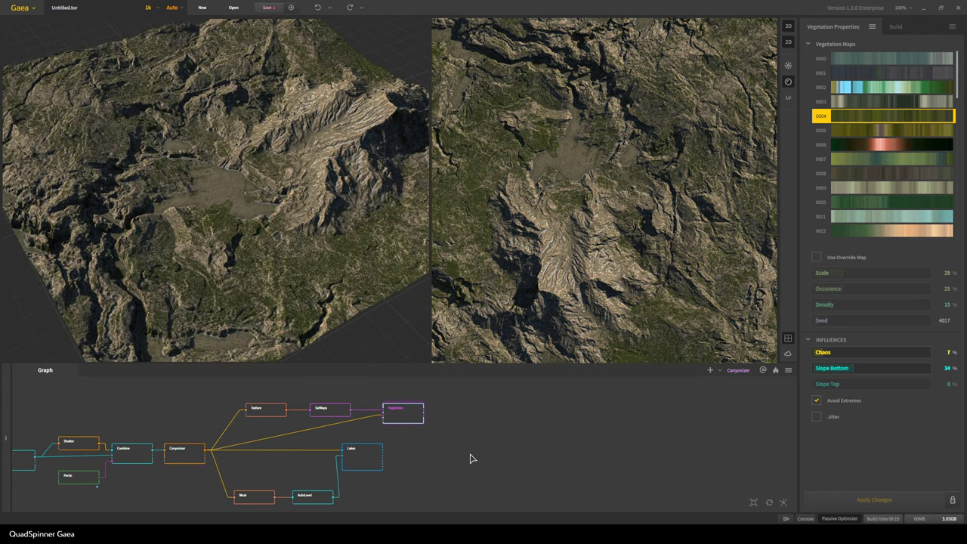
middle_click_drag(470, 458, 276, 444)
scroll(395, 455, "up", 2)
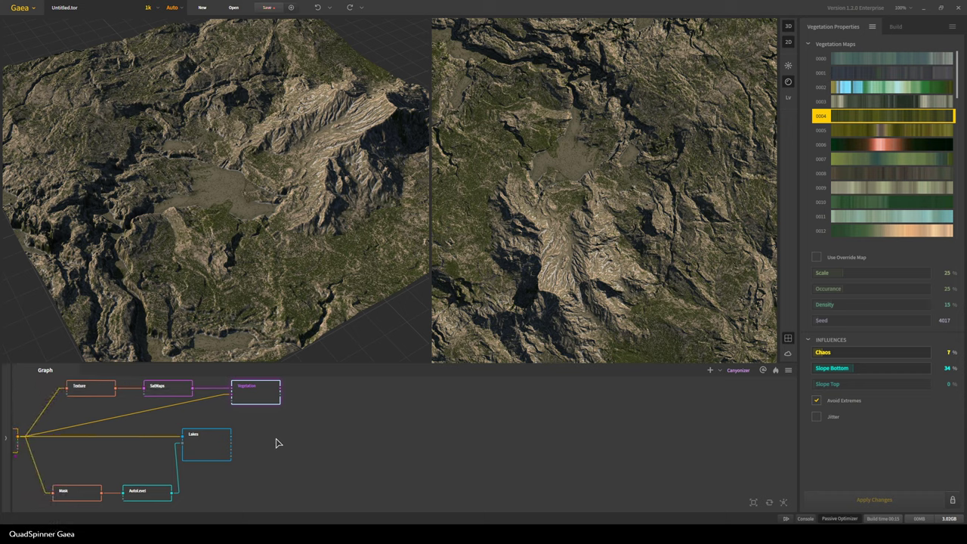
left_click(227, 447)
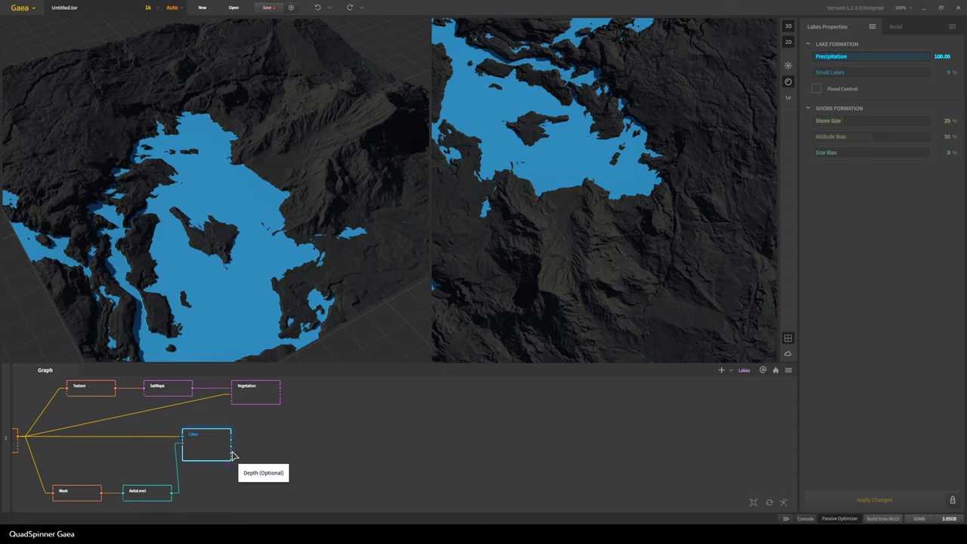
left_click_drag(232, 449, 309, 461)
left_click(334, 409)
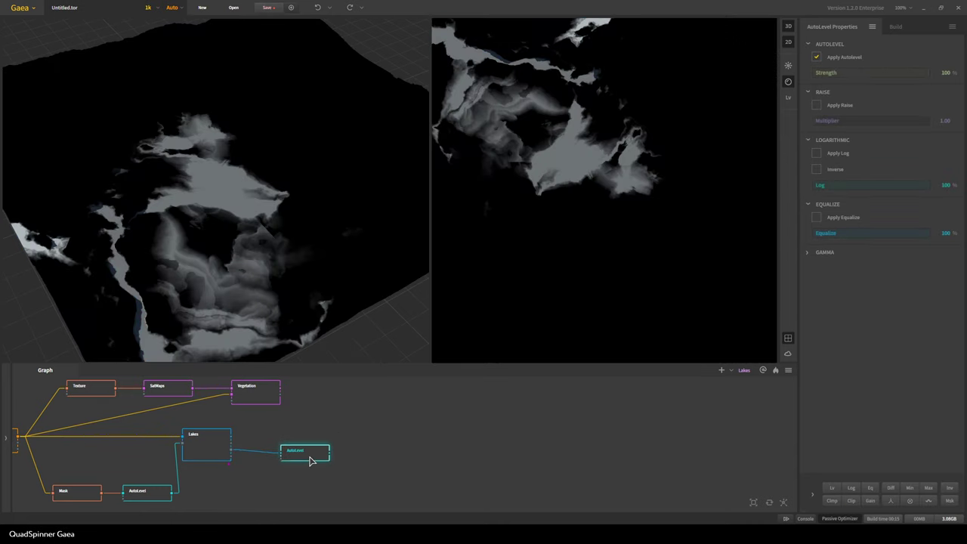
- Turn Apply Autolevel off and on again to compare the depth map, and move the AutoLevel node closer to Lakes
left_click(816, 57)
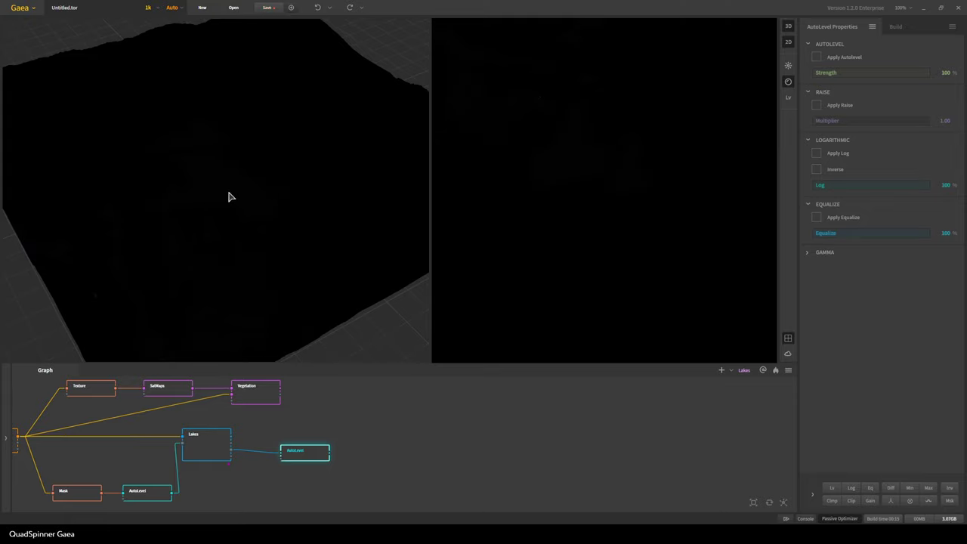
left_click(836, 57)
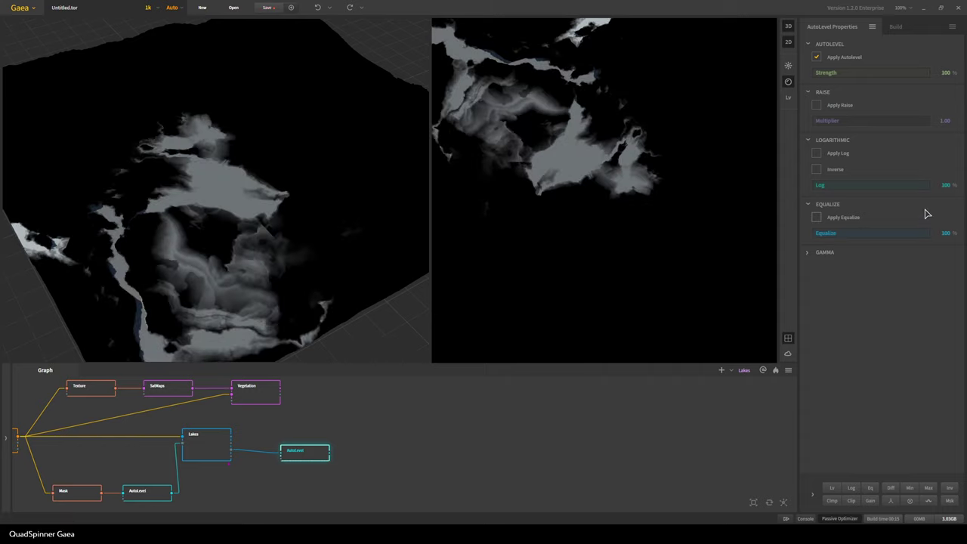
left_click_drag(319, 458, 293, 458)
- Add a CLUTer node fed by the lake-depth AutoLevel and align it in the same row
right_click(349, 455)
type("clut")
key("Return")
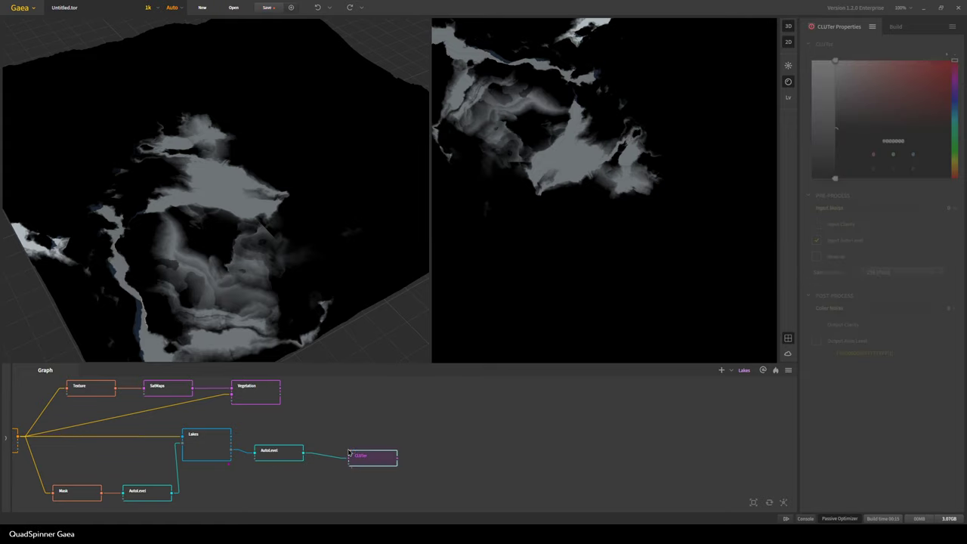
left_click_drag(372, 461, 353, 456)
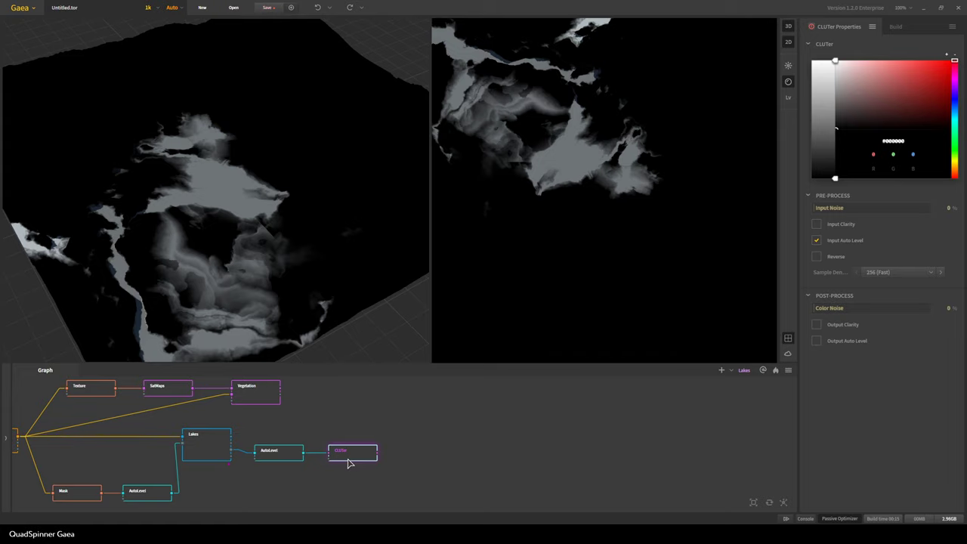
- Check the Pin as Underlay option of the Lakes node and examine the lake depth preview with CLUTer selected
scroll(254, 260, "down", 3)
middle_click_drag(253, 259, 287, 249)
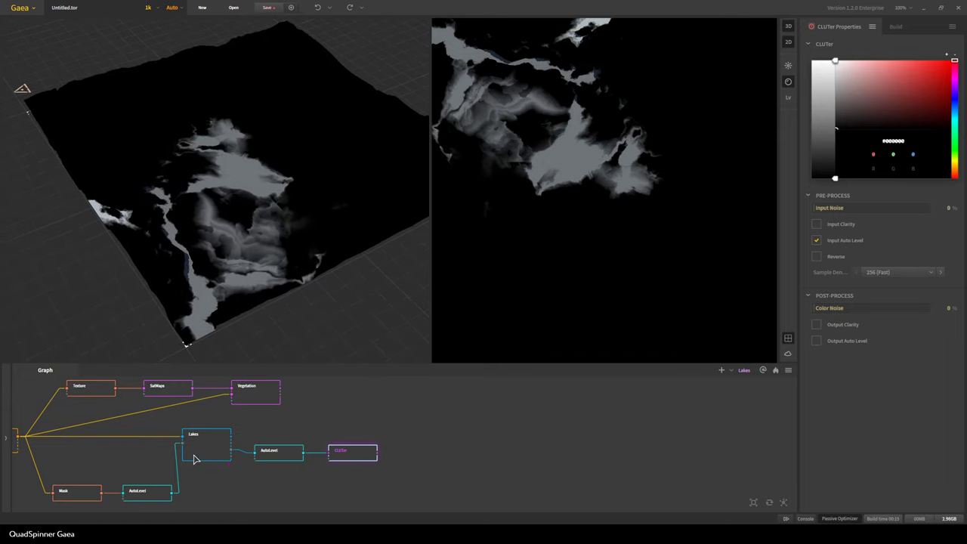
scroll(194, 458, "up", 2)
right_click(212, 442)
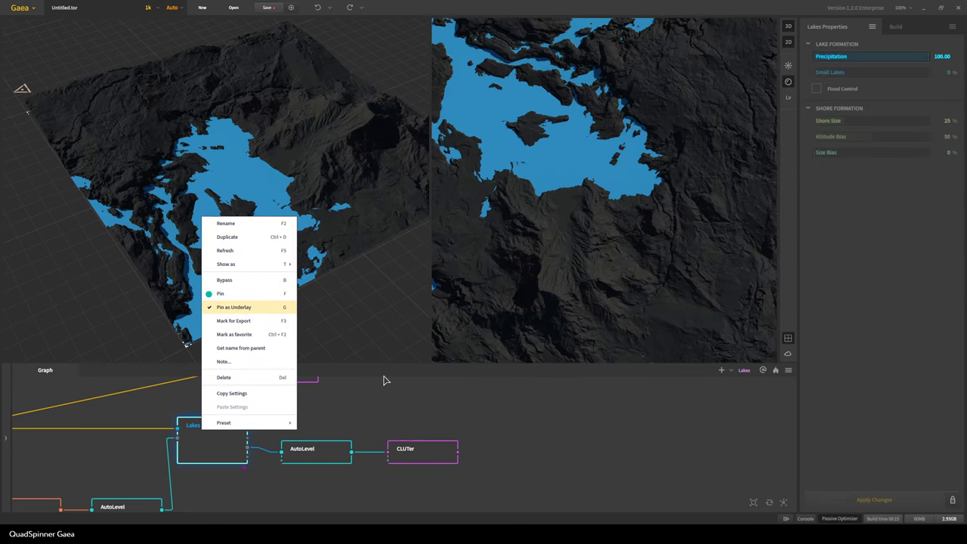
left_click(447, 442)
left_click_drag(347, 288, 231, 206)
scroll(374, 283, "up", 3)
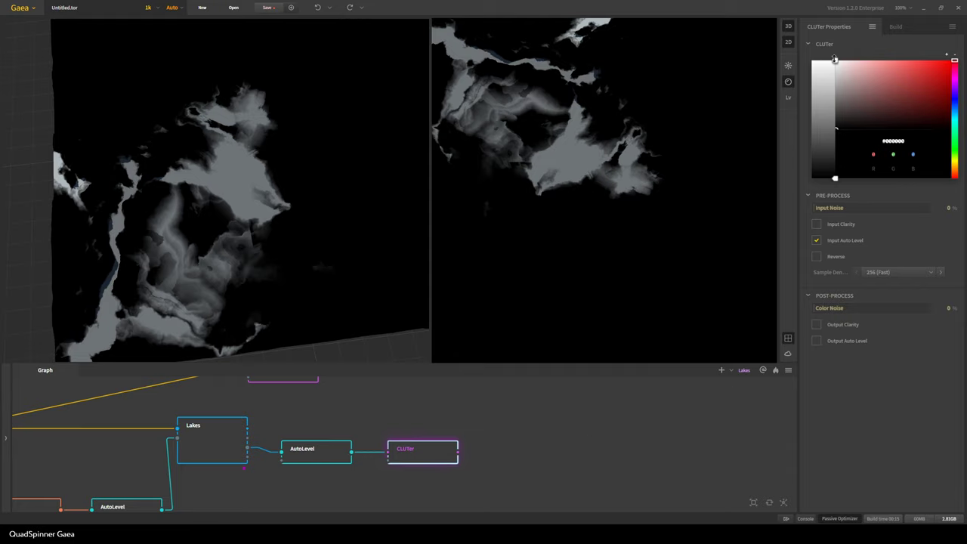
- Set the bottom stop of the CLUTer gradient to light blue #87DBF7
left_click(954, 113)
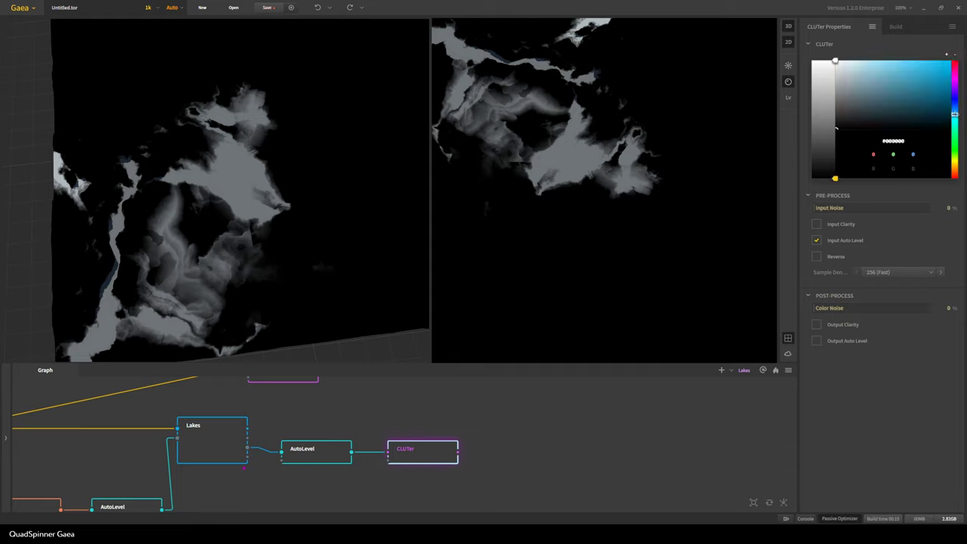
left_click(886, 61)
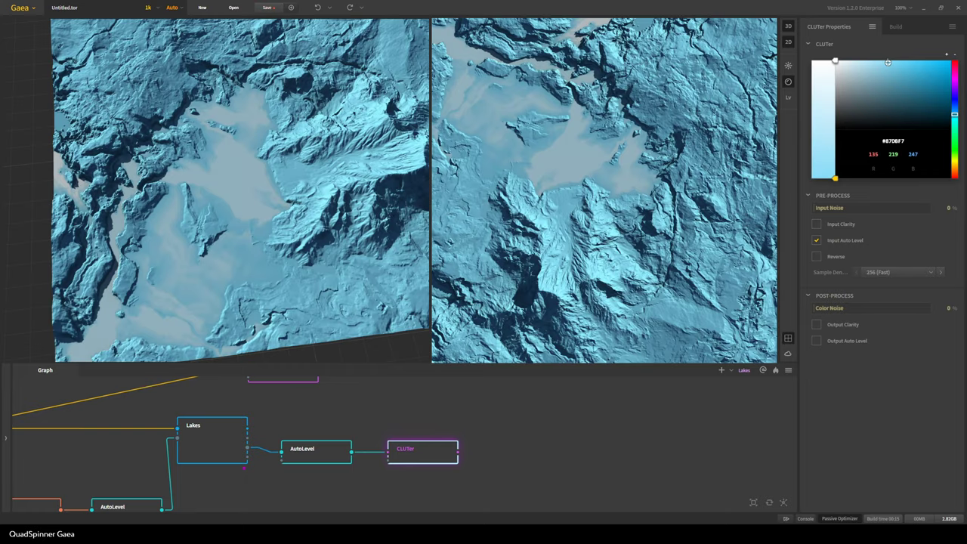
left_click_drag(366, 189, 276, 145)
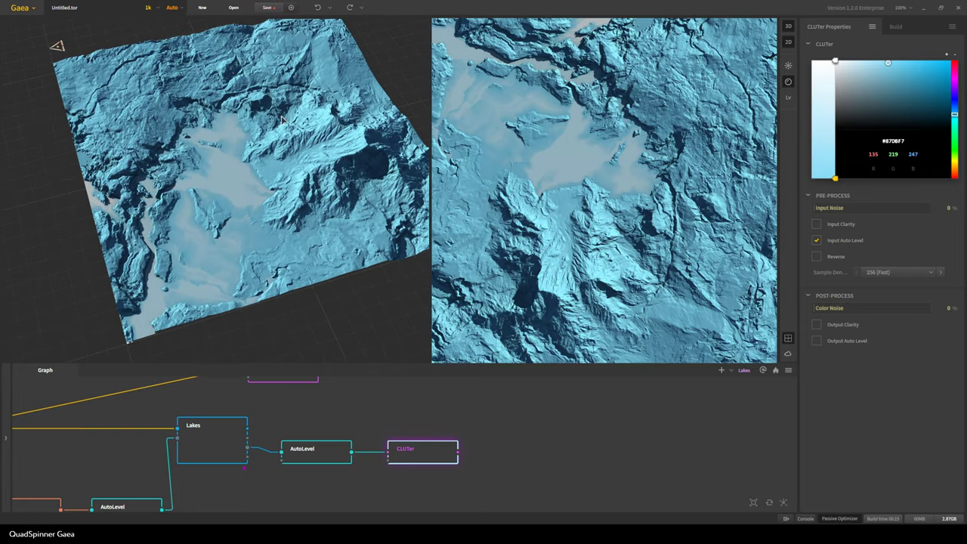
- Set the gradient's top stop to dark teal #145F69 and add a third stop with RGB 43, 120, 133 near the lower end
left_click(835, 60)
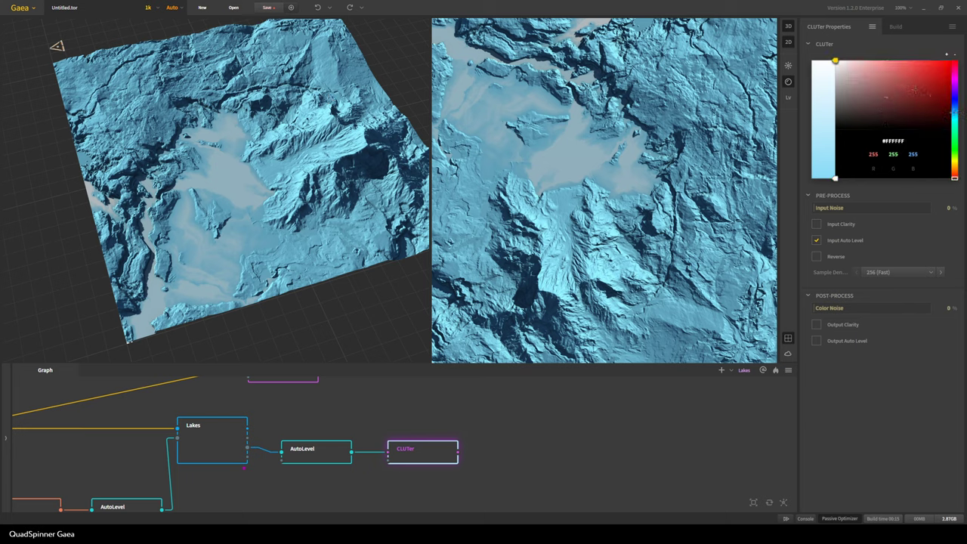
left_click(954, 112)
left_click(896, 96)
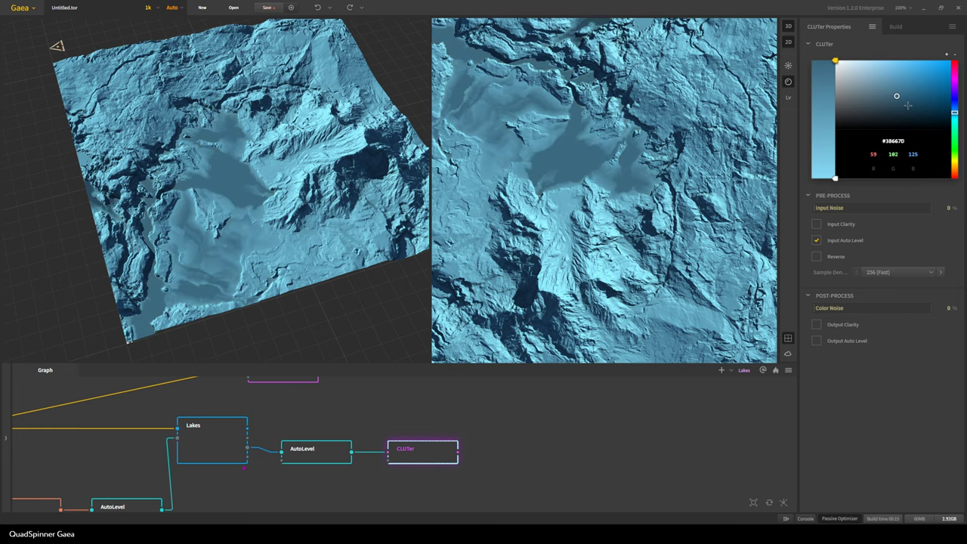
left_click(908, 106)
left_click(929, 101)
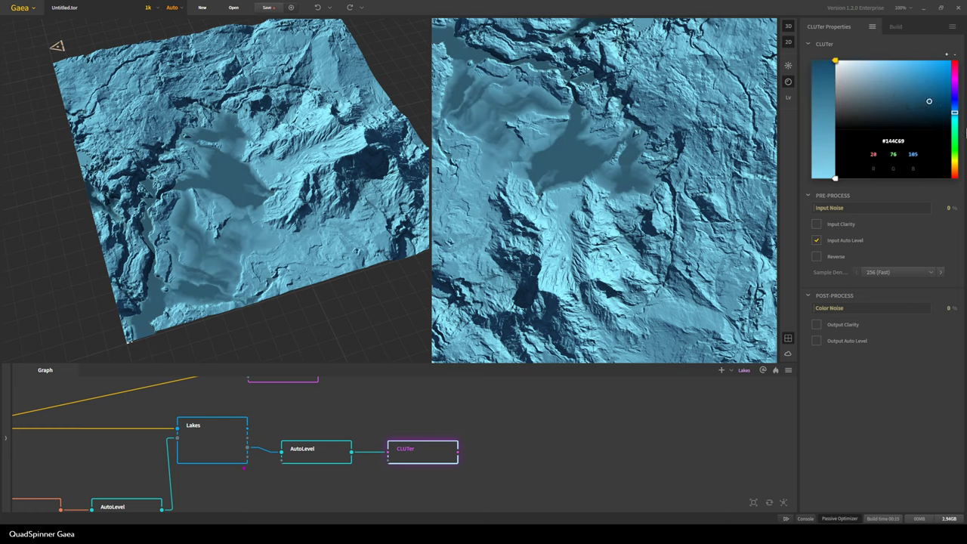
left_click_drag(954, 112, 954, 116)
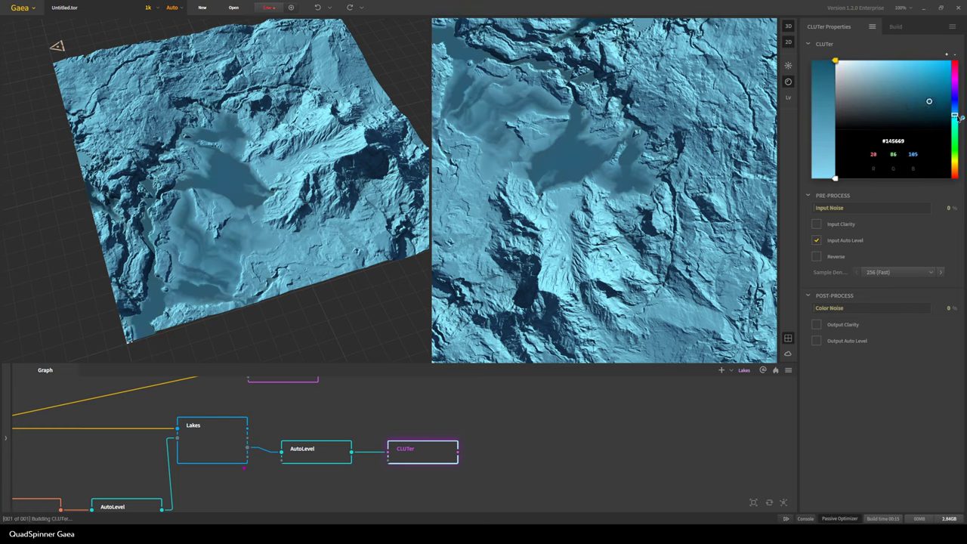
left_click_drag(954, 115, 955, 119)
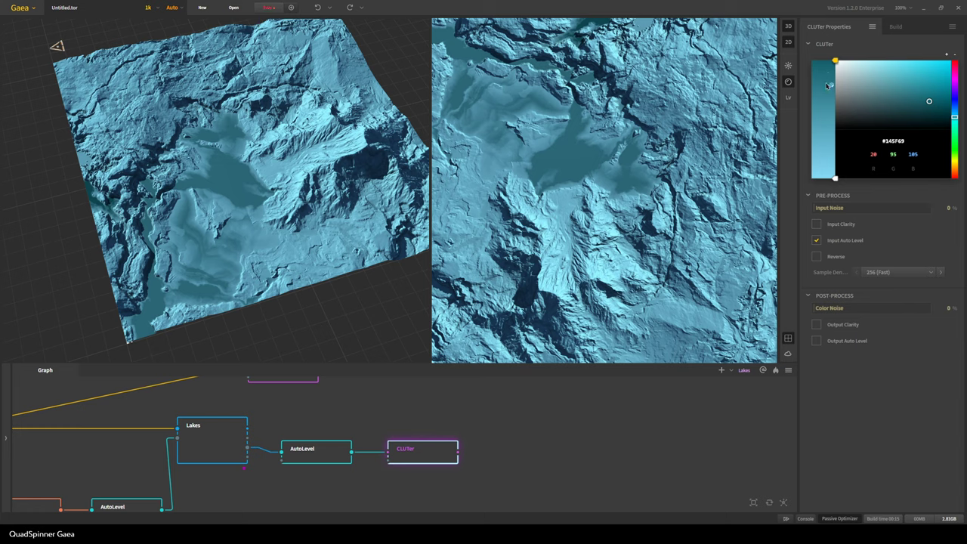
left_click(828, 85)
left_click_drag(834, 84, 839, 151)
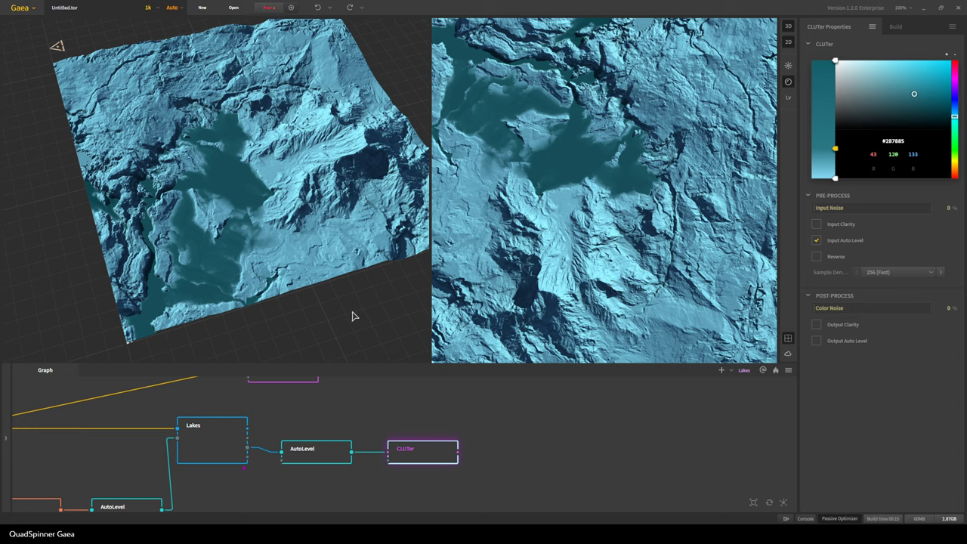
- Enlarge the CLUTer colour editor and set the gradient's bottom stop to muted teal #58ADA5
left_click(834, 178)
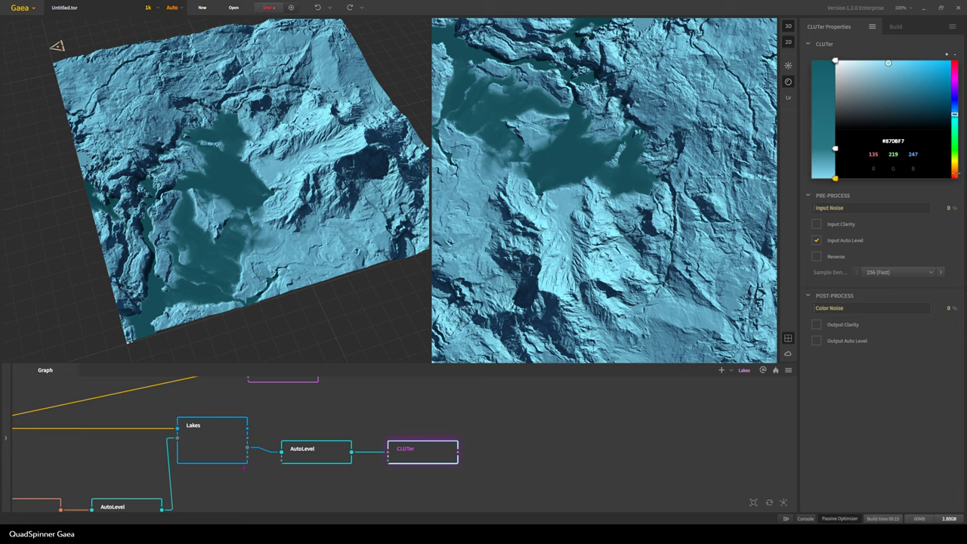
left_click(945, 56)
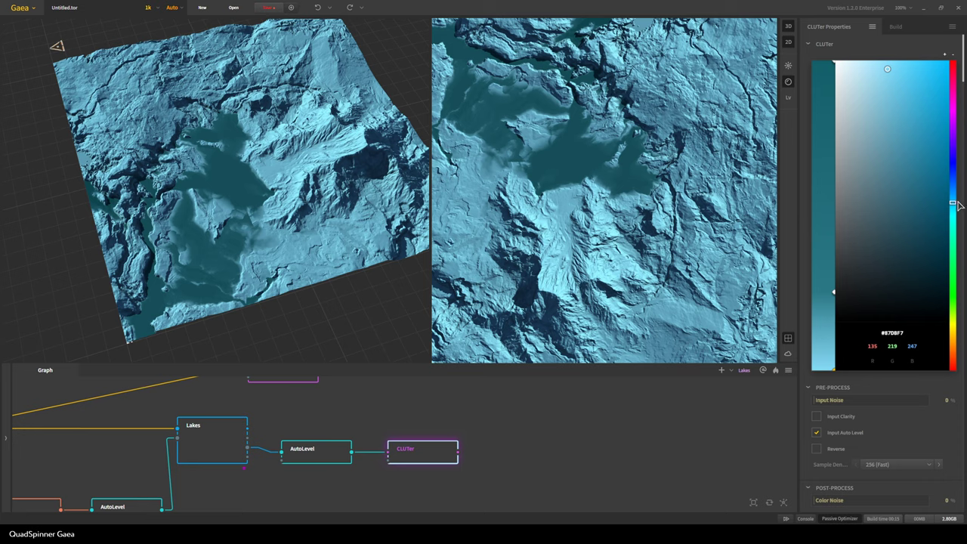
left_click_drag(952, 202, 949, 216)
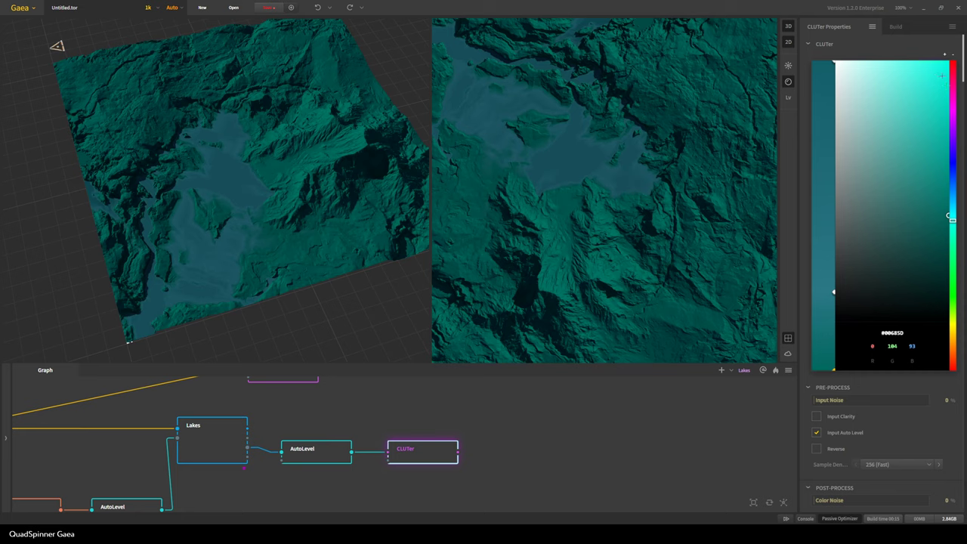
left_click(937, 66)
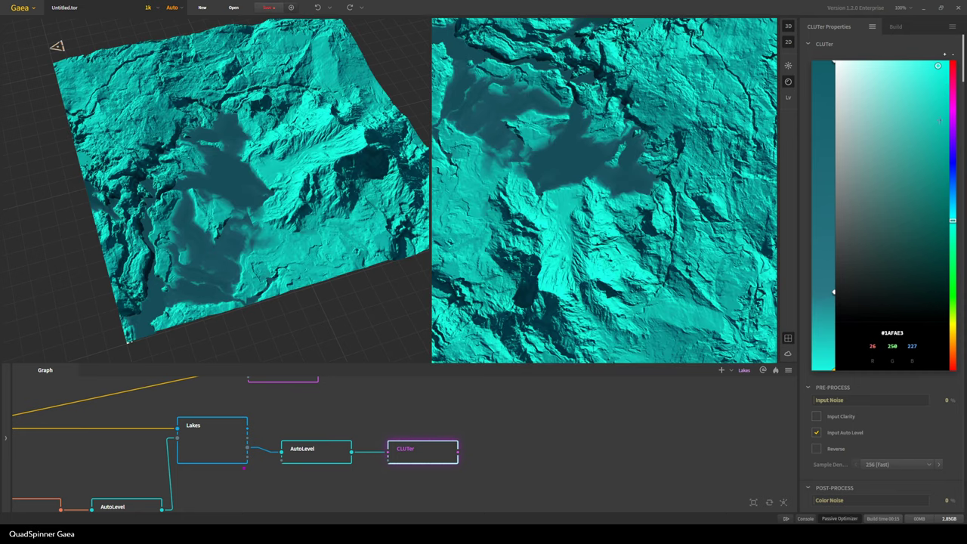
left_click(899, 127)
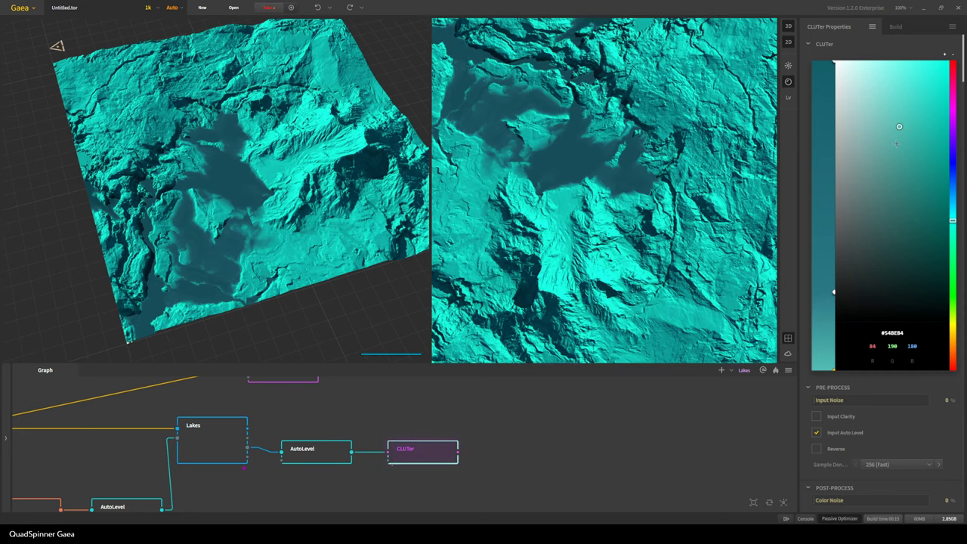
left_click(901, 134)
left_click(908, 159)
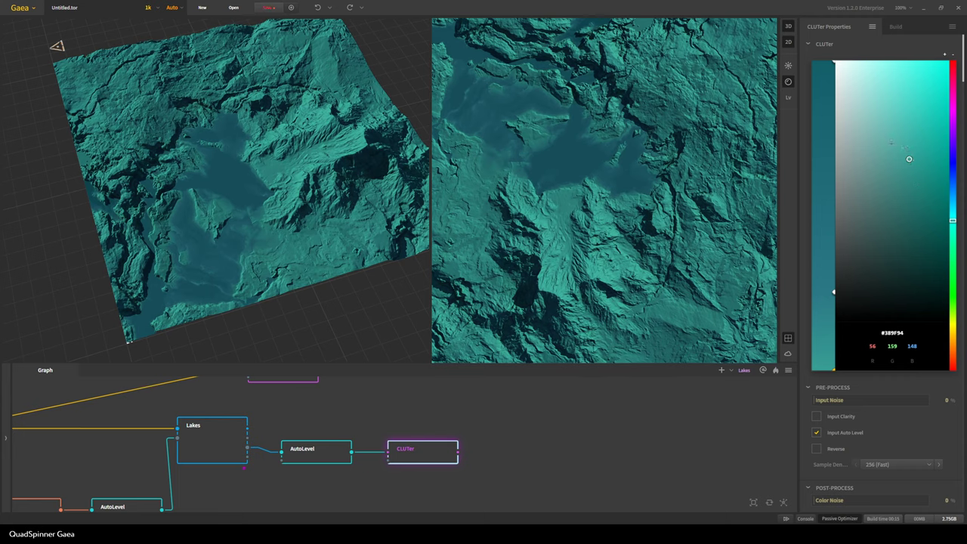
left_click(891, 142)
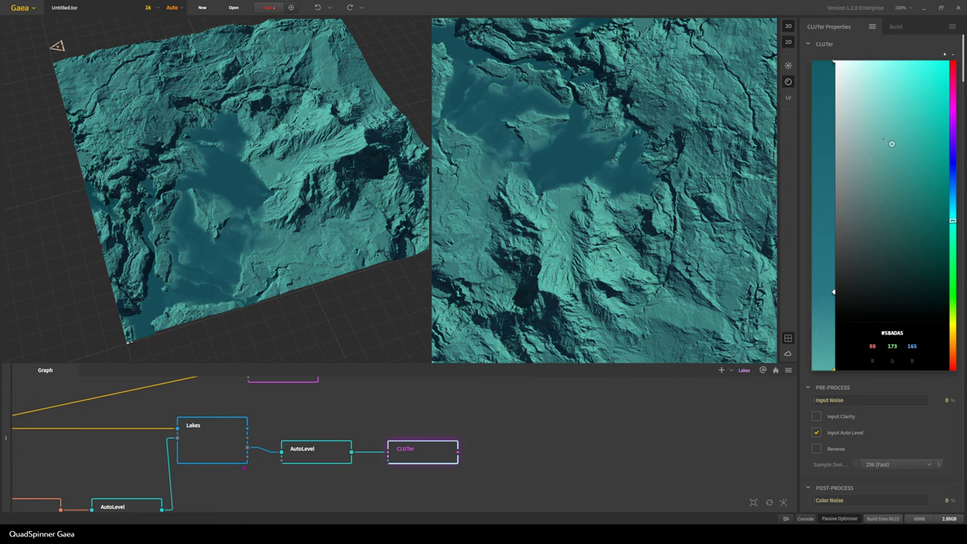
- Combine Vegetation with CLUTer in Blend mode, masked by a Lakes output, and set the Ratio to 91%
scroll(429, 449, "down", 3)
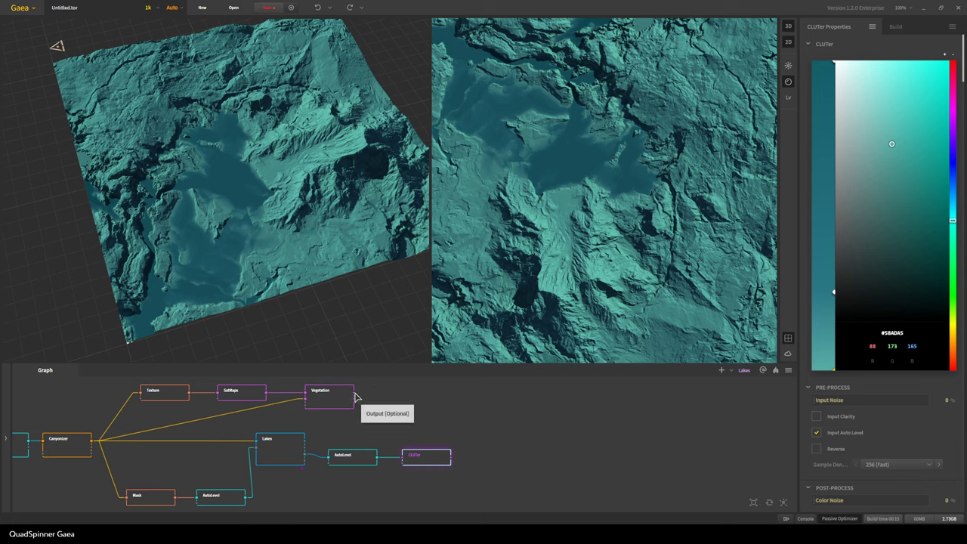
left_click_drag(354, 393, 306, 449)
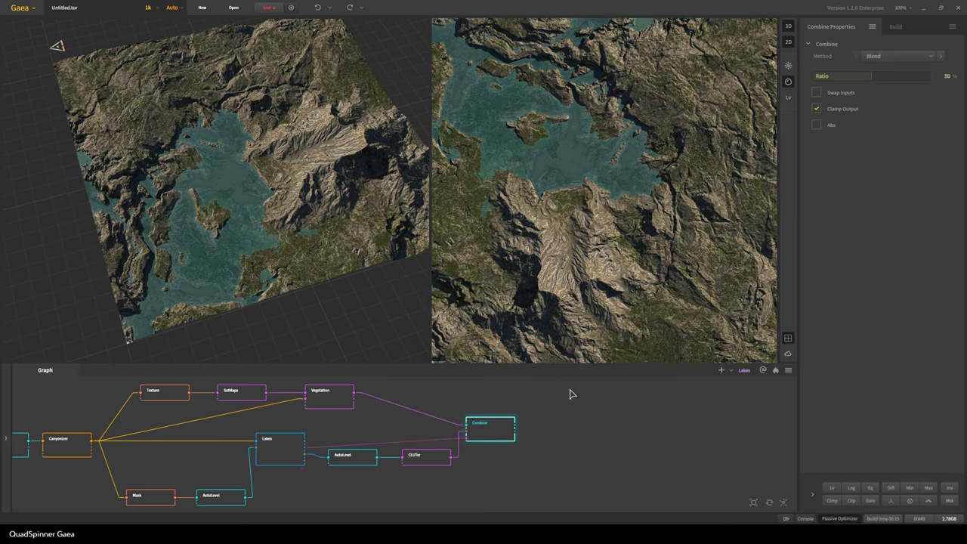
left_click(917, 76)
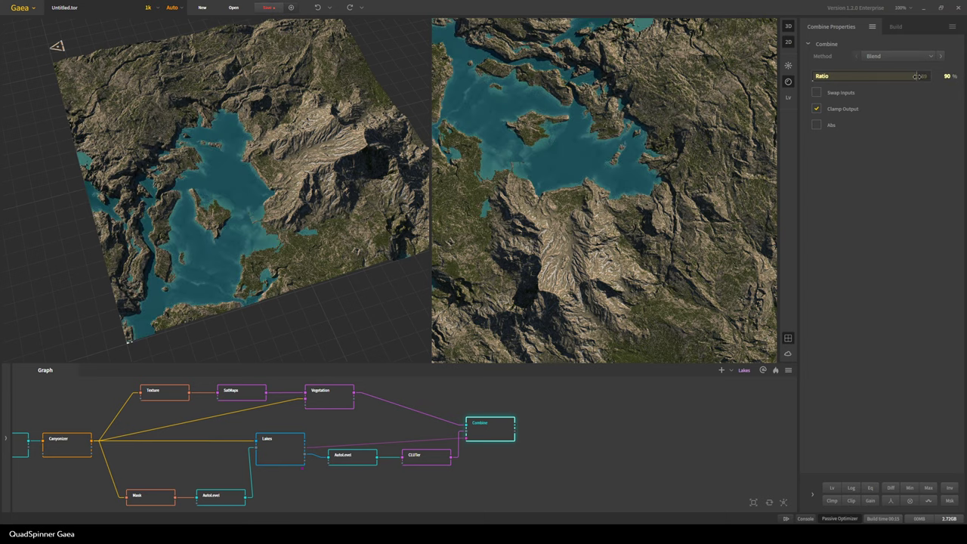
mouse_move(917, 76)
left_mouse_down()
mouse_move(944, 77)
mouse_move(918, 78)
left_mouse_up()
- Examine the coloured lakes and shorelines up close in the 2D view and in the full-size 3D view
scroll(615, 186, "up", 10)
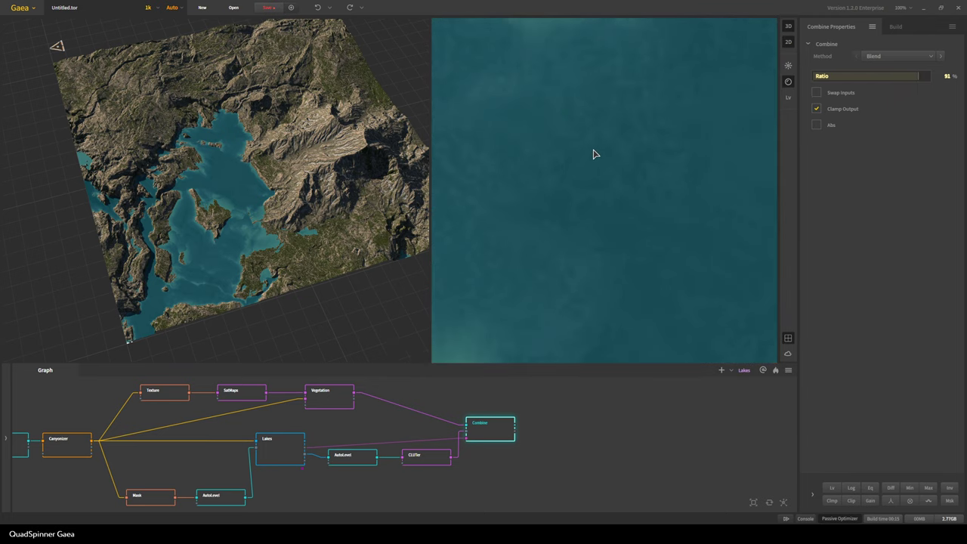
scroll(578, 185, "down", 3)
scroll(554, 190, "down", 4)
scroll(552, 192, "down", 2)
scroll(543, 193, "down", 2)
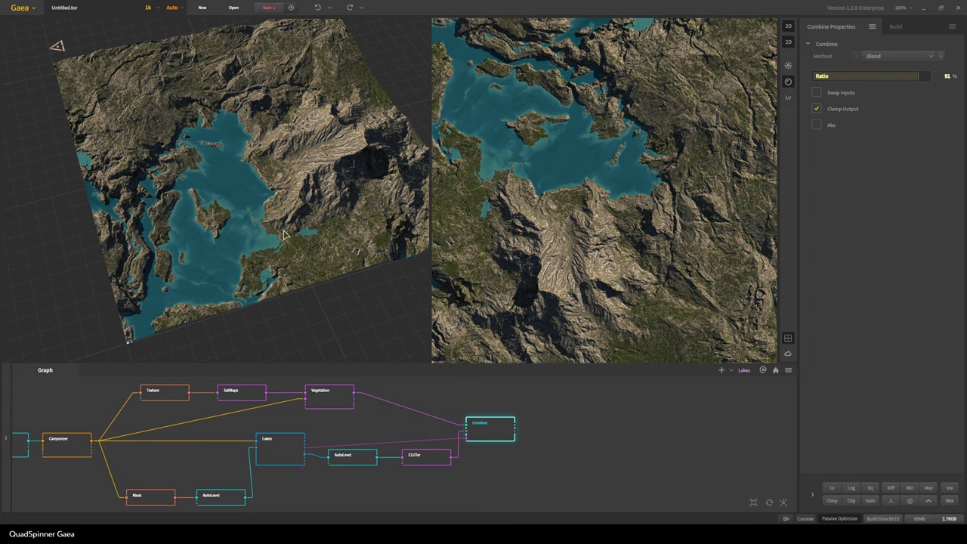
left_click(787, 42)
scroll(414, 223, "up", 3)
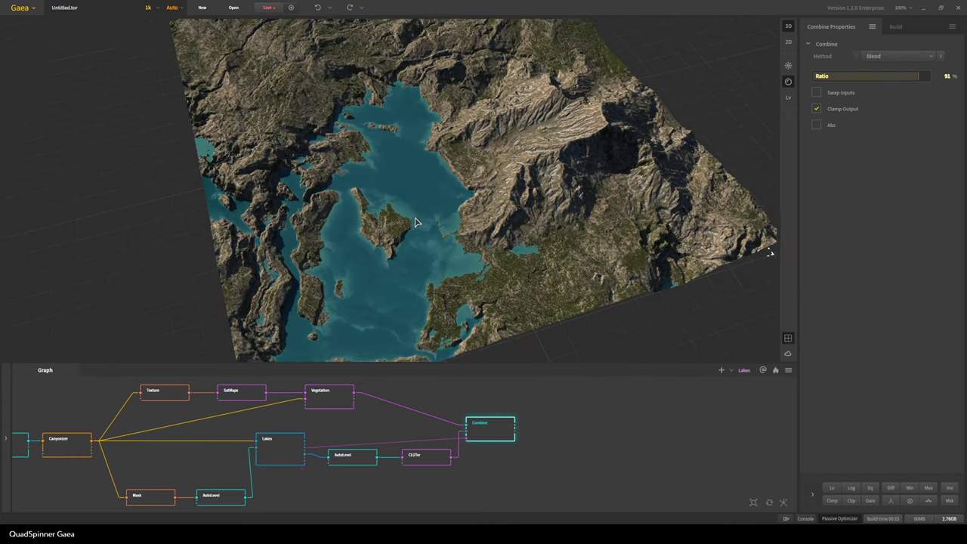
left_click_drag(414, 222, 411, 201)
scroll(423, 227, "up", 3)
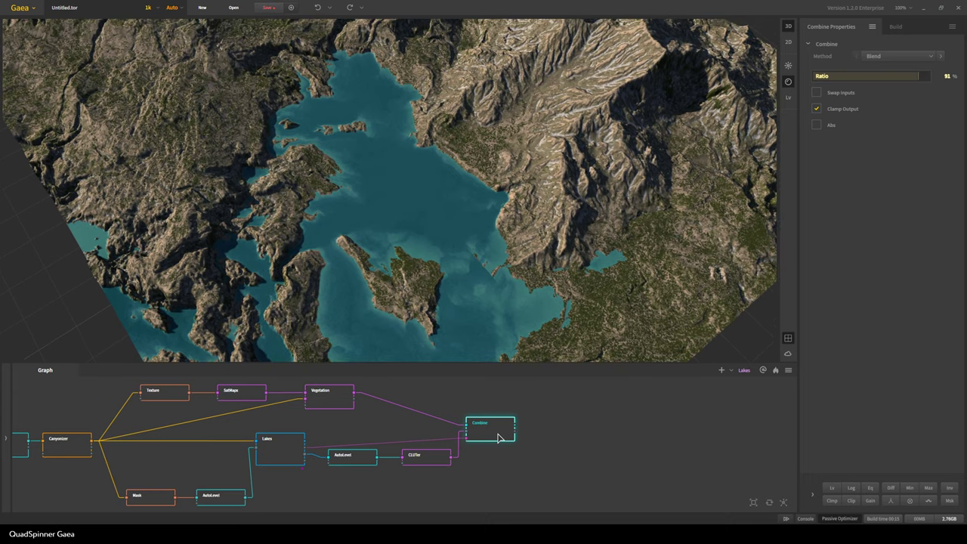
- Shift the CLUTer gradient's RGB 43, 120, 133 stop slightly closer to the bottom stop and inspect the lake shorelines
left_click(438, 456)
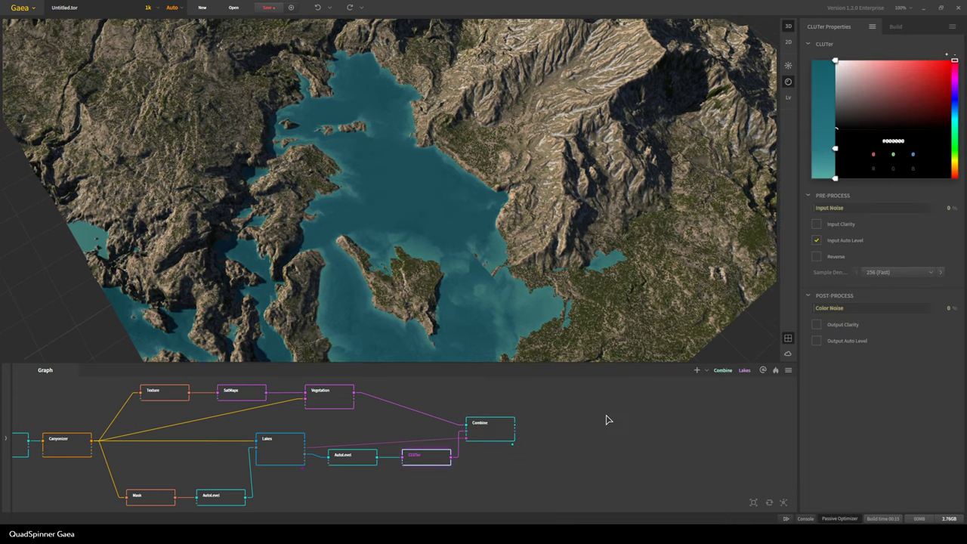
left_click_drag(831, 149, 830, 163)
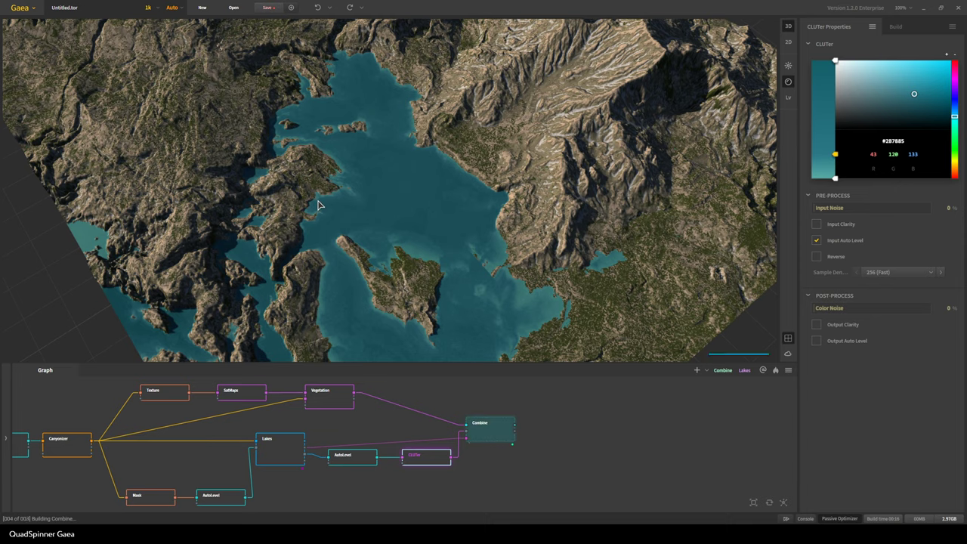
scroll(268, 249, "up", 3)
left_click_drag(268, 248, 299, 233)
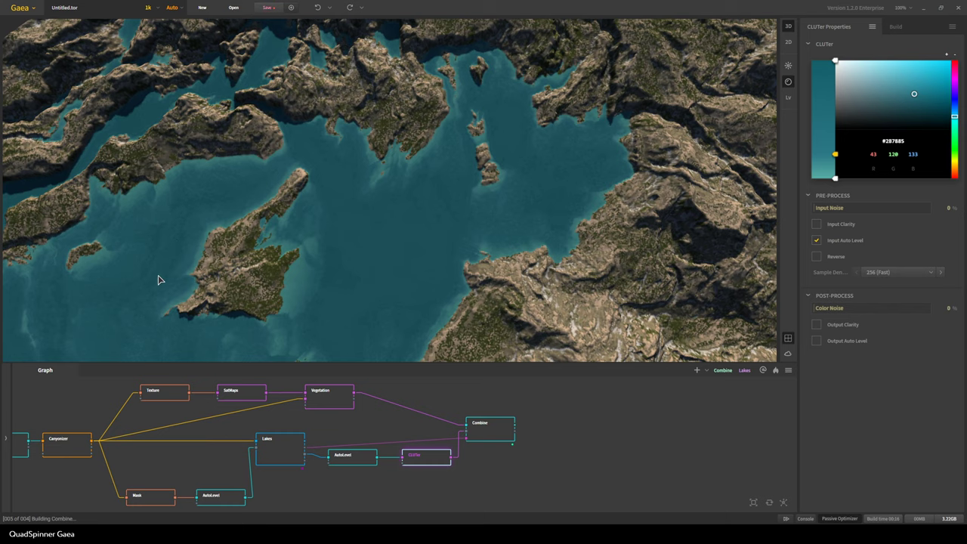
- Add a Blur node fed by the AutoLevel that follows Lakes, and place it directly below CLUTer
middle_click_drag(486, 479, 474, 427)
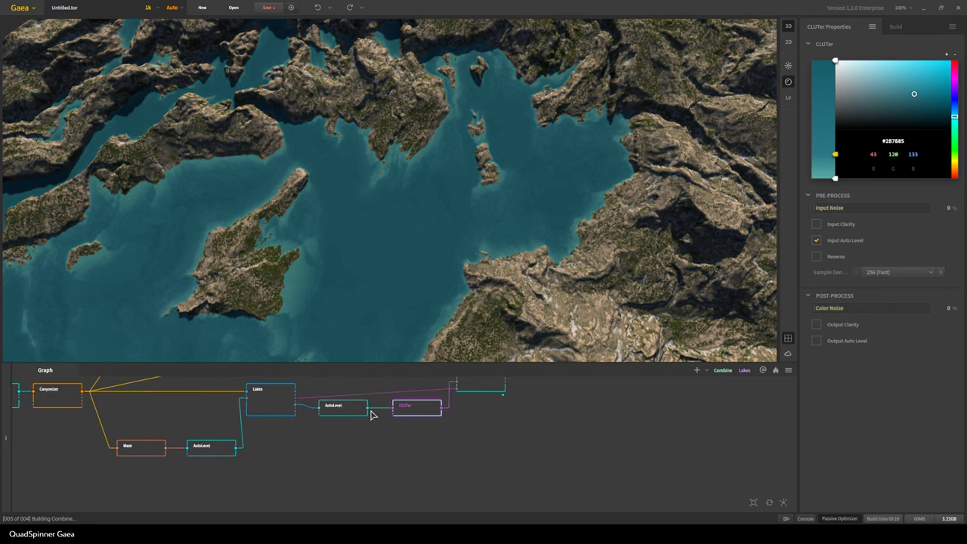
left_click_drag(368, 409, 413, 464)
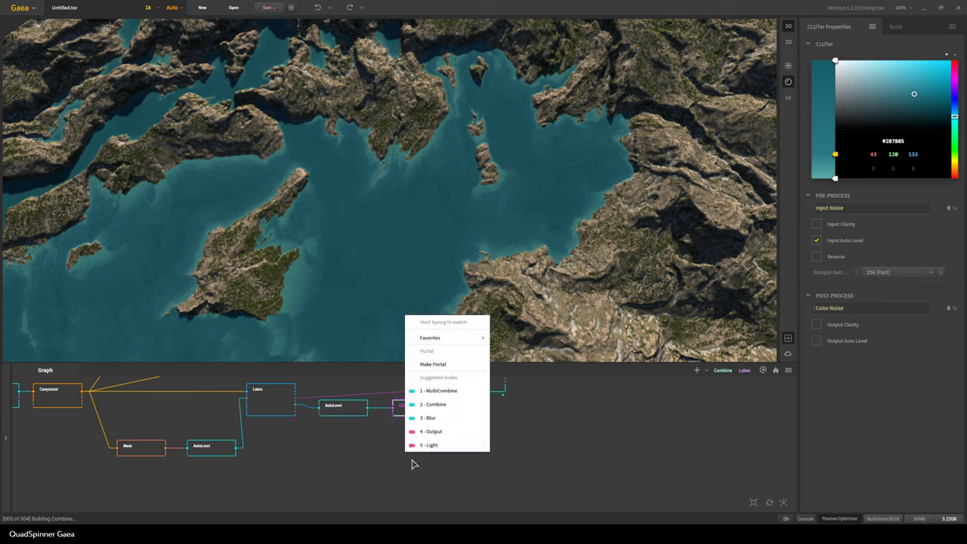
type("blur")
key("Return")
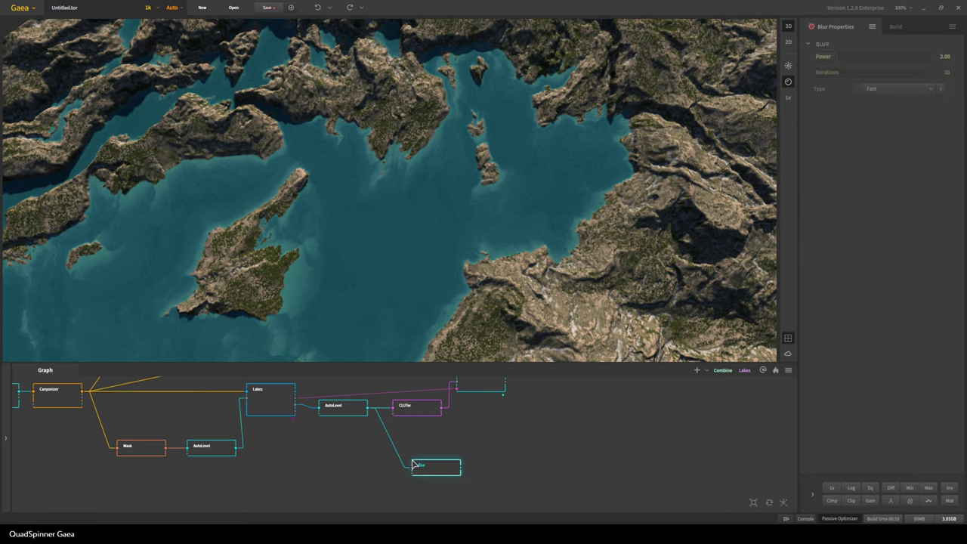
left_click_drag(451, 465, 423, 445)
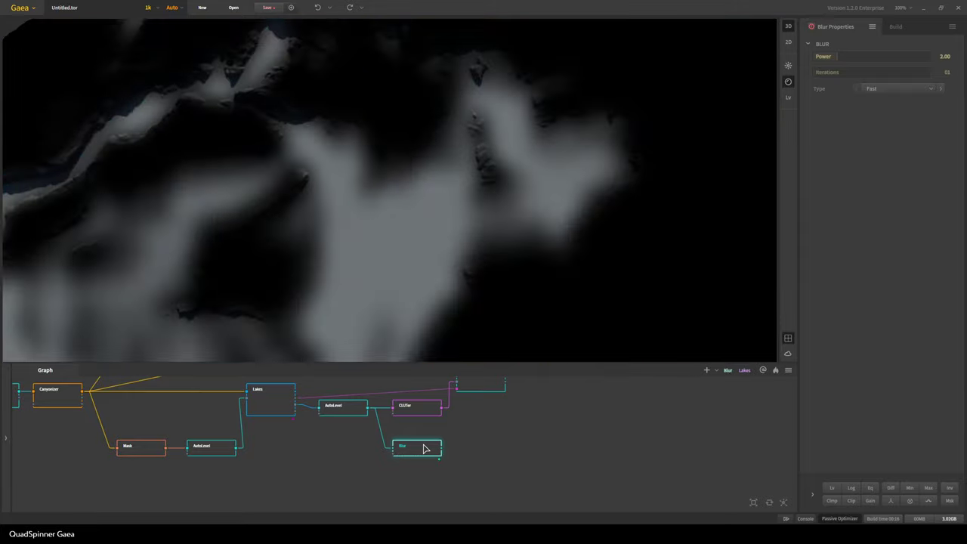
- Set the Blur node's Power to 0.10 and its Iterations to 2
left_click(946, 56)
type("0.1")
key("Return")
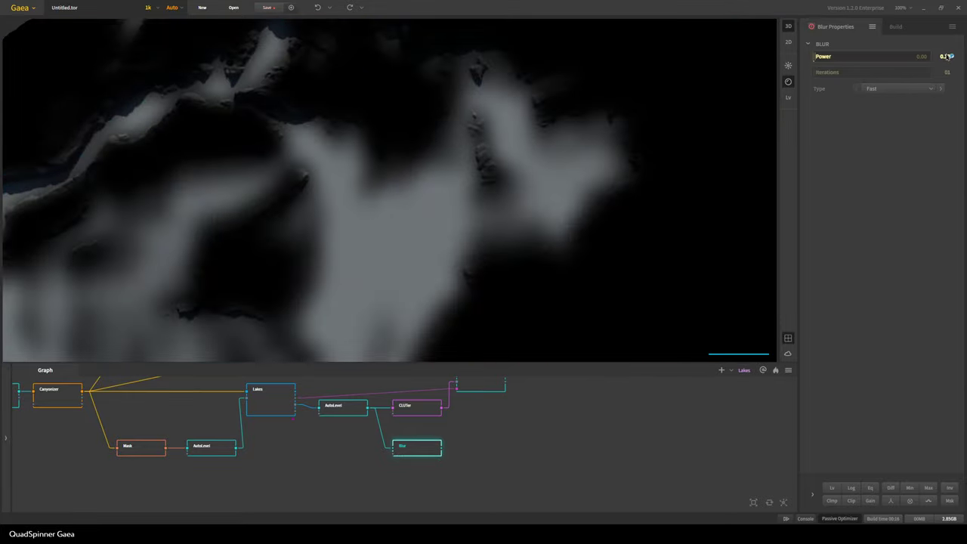
left_click(826, 76)
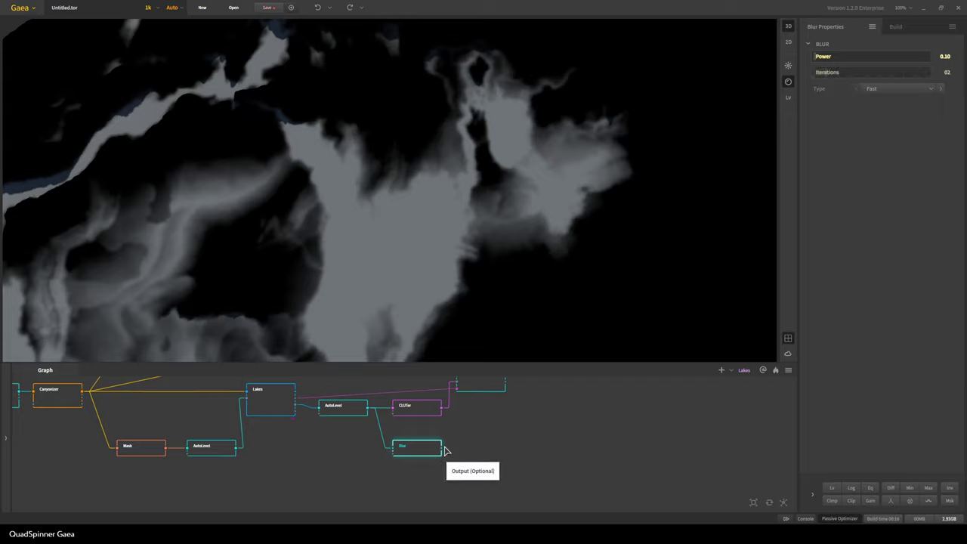
- Add a Warp node after Blur and set its noise Size to 5%
left_click_drag(445, 446, 492, 451)
type("mix")
left_click(515, 473)
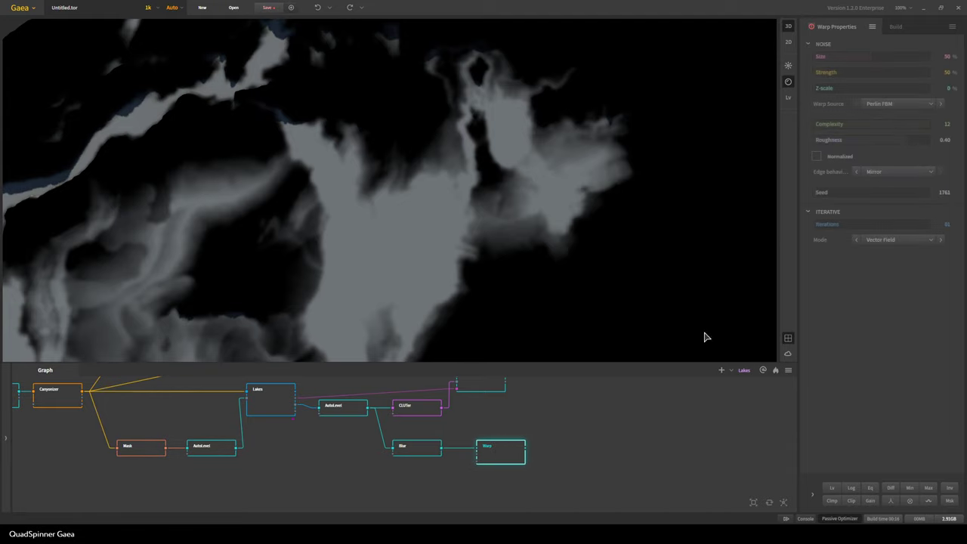
left_click(822, 58)
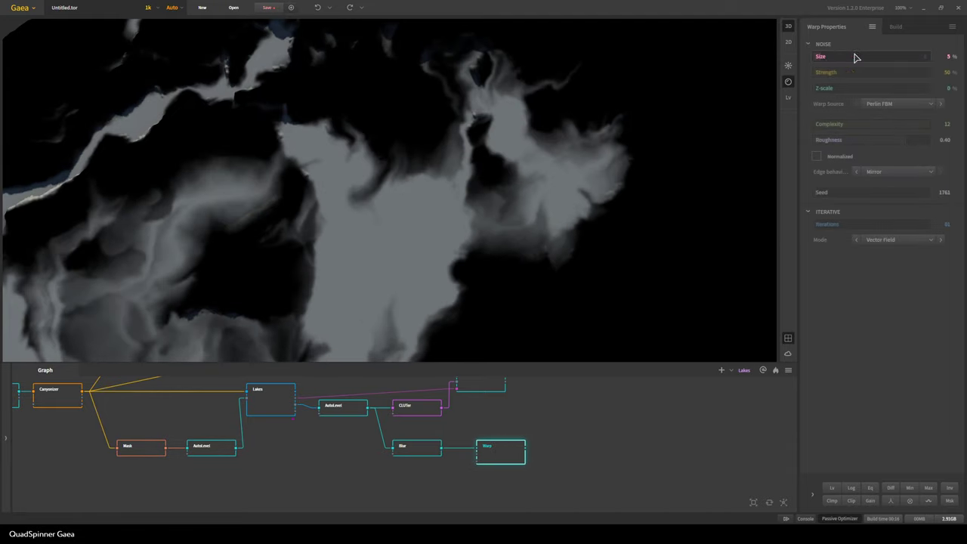